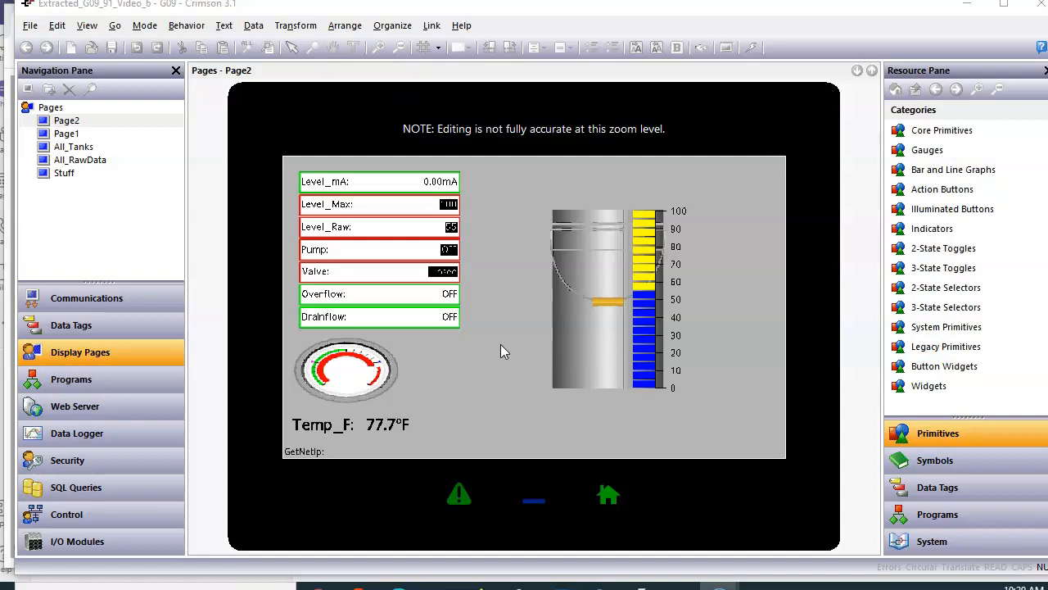
Step: Switch to the browser's remote view of the panel and set Valve to Opened, then back to Closed
{"action": "left_click", "coordinate": [449, 254]}
{"action": "left_click", "coordinate": [319, 584]}
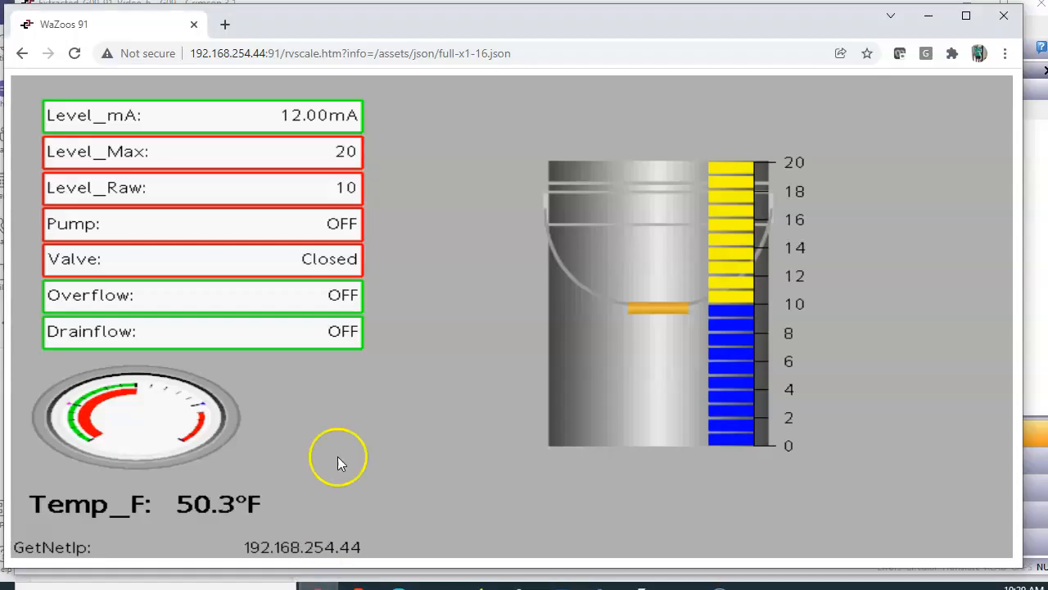
{"action": "left_click", "coordinate": [348, 235]}
{"action": "left_click", "coordinate": [409, 283]}
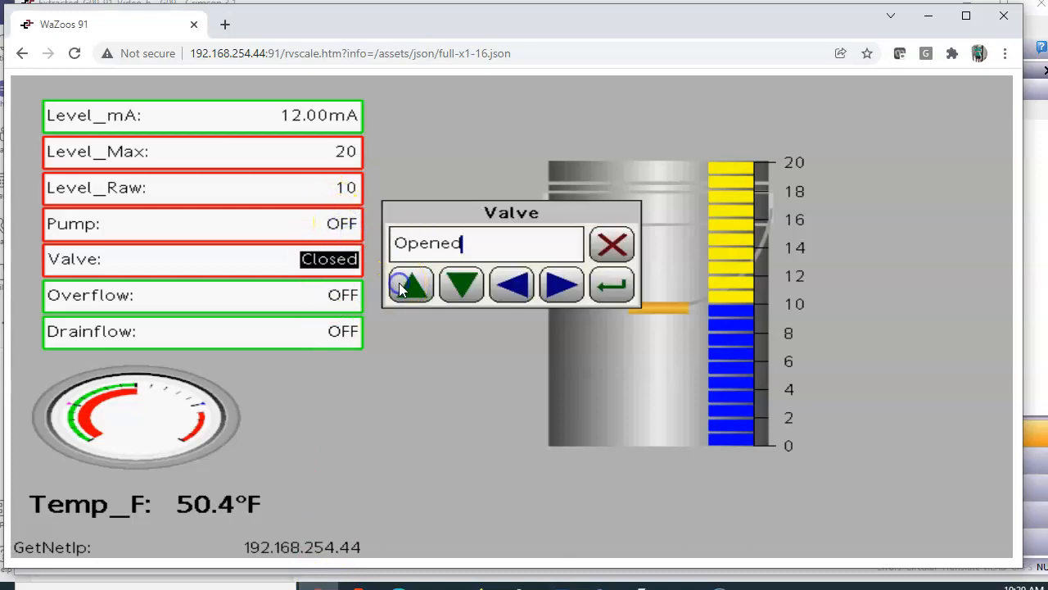
{"action": "left_click", "coordinate": [611, 285]}
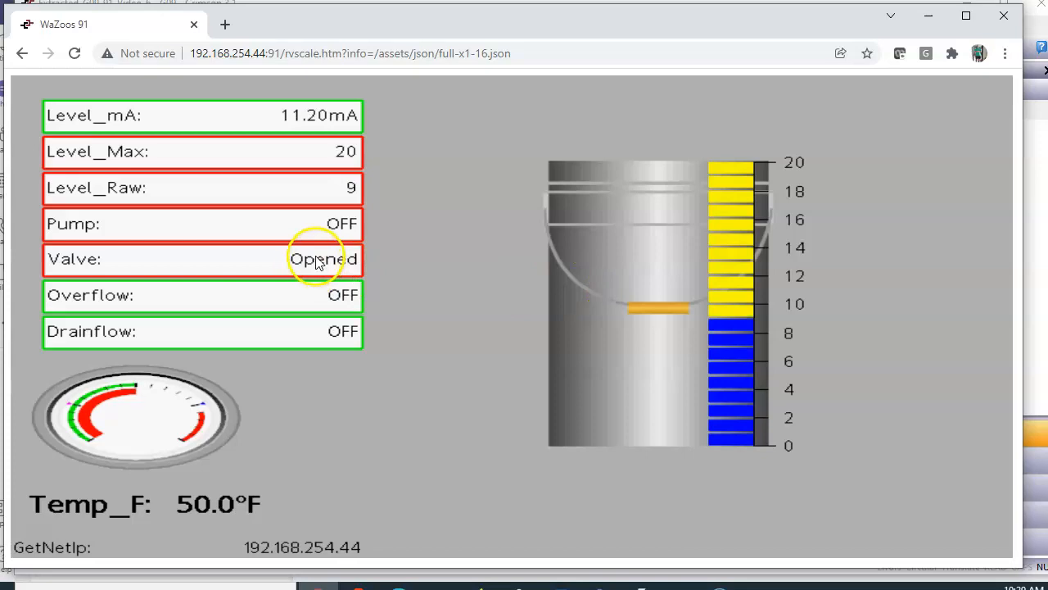
{"action": "left_click", "coordinate": [320, 255]}
{"action": "left_click", "coordinate": [456, 286]}
{"action": "left_click", "coordinate": [612, 285]}
Step: Set Pump to ON in the remote view, let the tank level rise, then set it to OFF
{"action": "left_click", "coordinate": [342, 224]}
{"action": "left_click", "coordinate": [413, 283]}
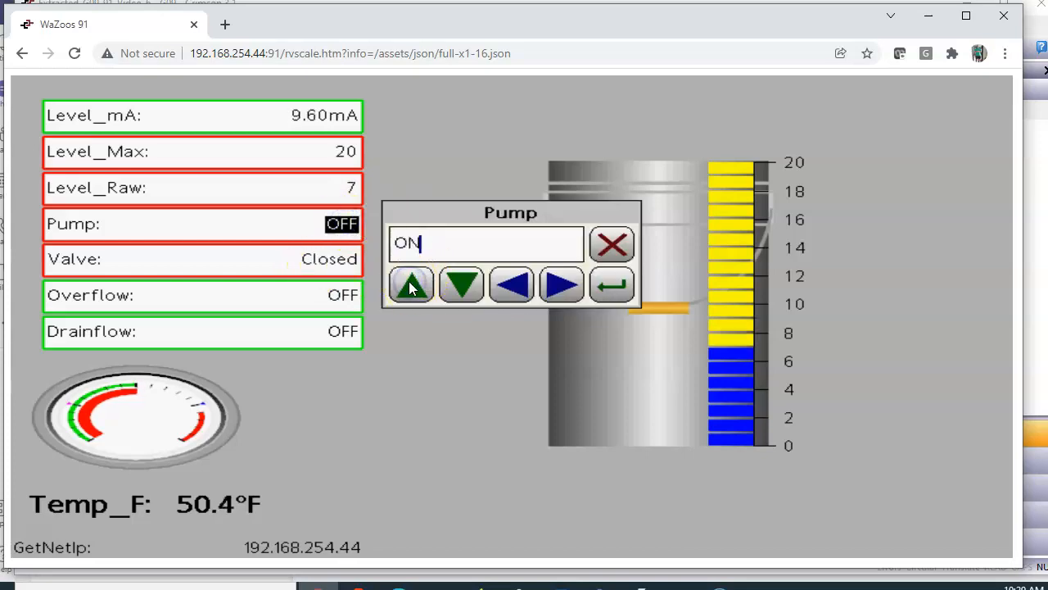
{"action": "left_click", "coordinate": [601, 289]}
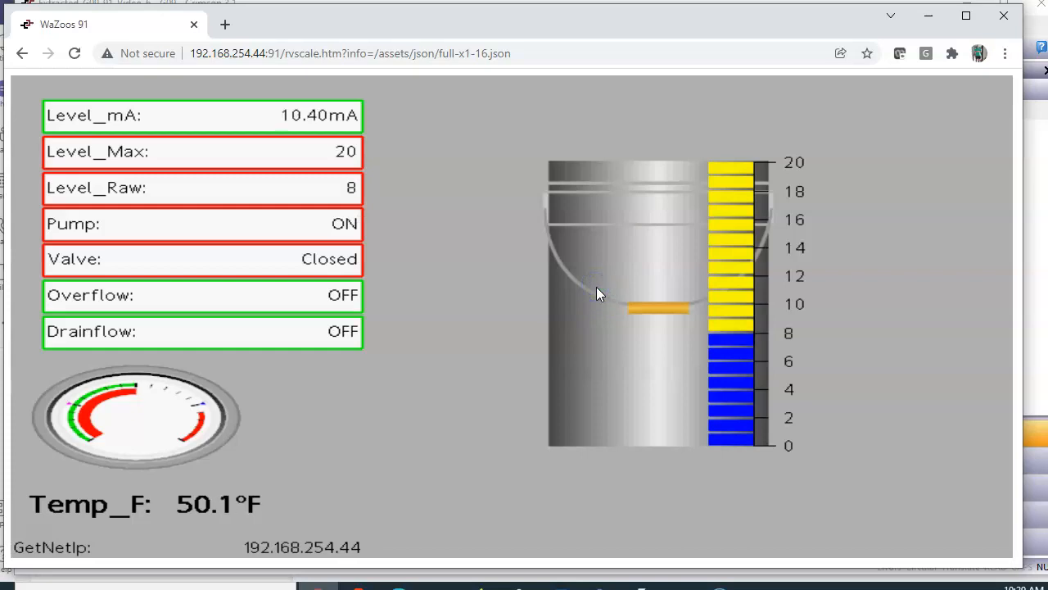
{"action": "left_click", "coordinate": [354, 223]}
{"action": "left_click", "coordinate": [465, 285]}
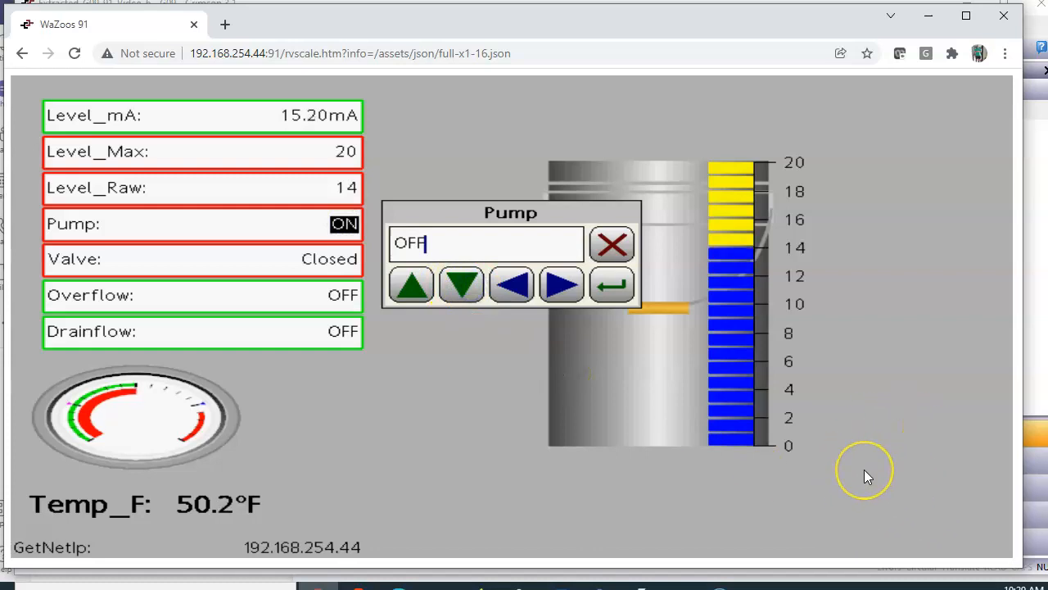
{"action": "left_click", "coordinate": [612, 285]}
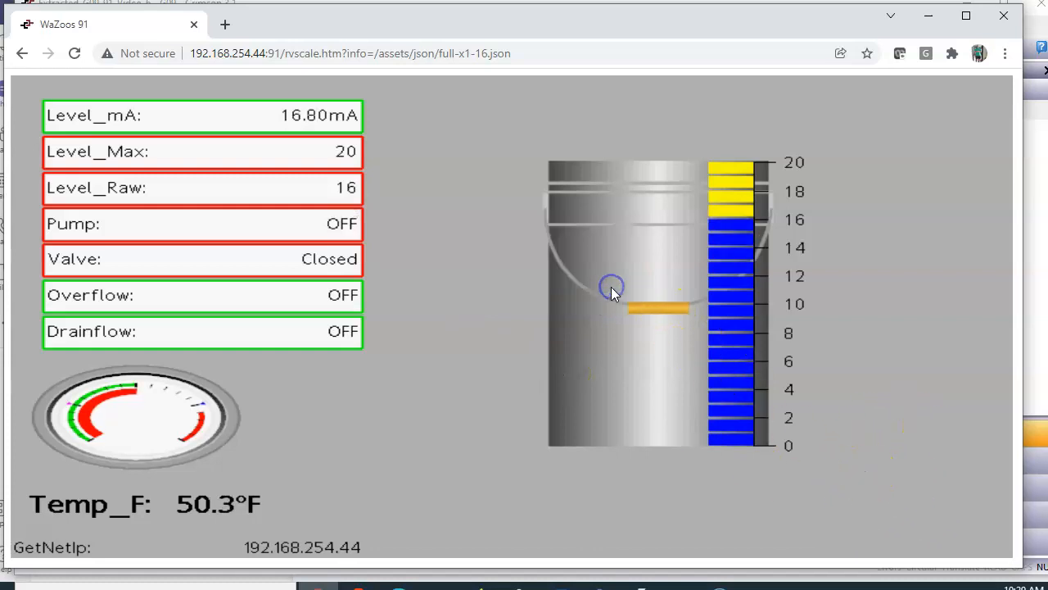
Step: Switch back to Crimson 3.1 and open the Pumps category of the symbol library
{"action": "left_click", "coordinate": [679, 586]}
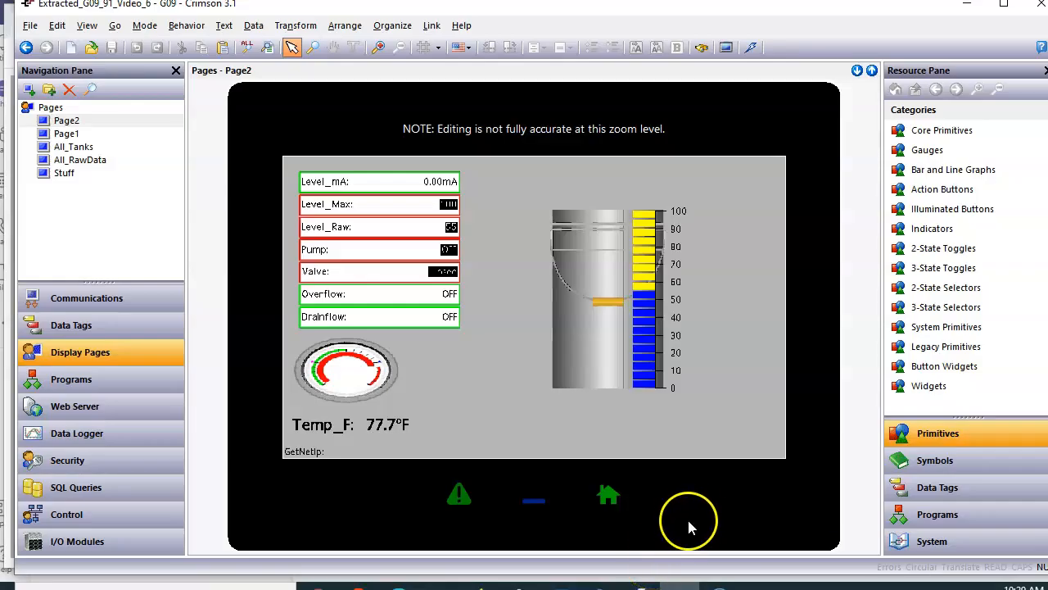
{"action": "left_click", "coordinate": [927, 474]}
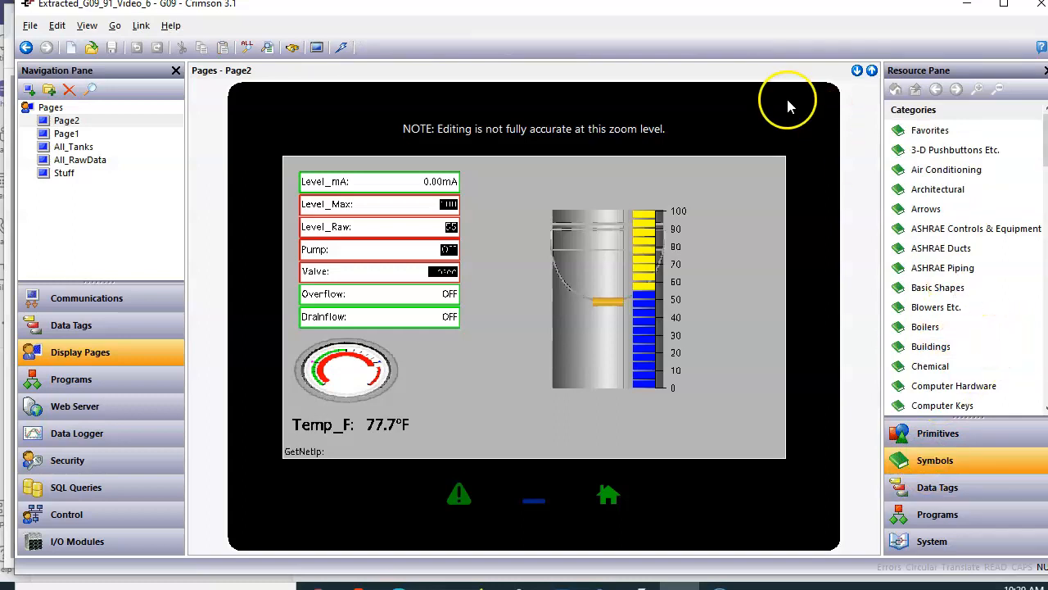
{"action": "left_click_drag", "start_coordinate": [693, 15], "coordinate": [678, 20]}
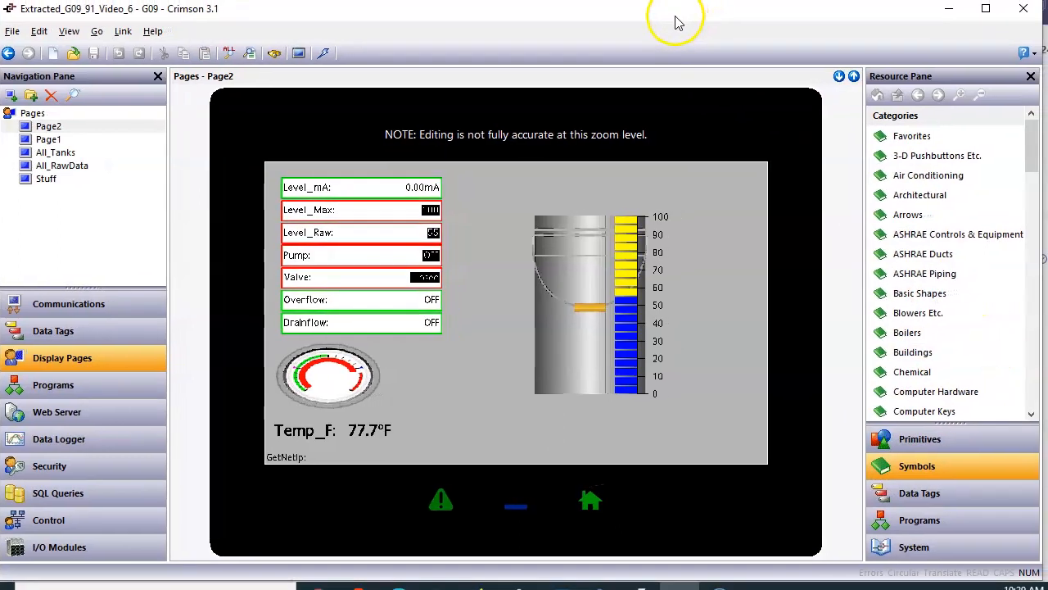
{"action": "left_click", "coordinate": [1033, 401]}
{"action": "left_click", "coordinate": [1032, 402]}
{"action": "left_click", "coordinate": [1032, 401]}
{"action": "left_click", "coordinate": [1032, 401]}
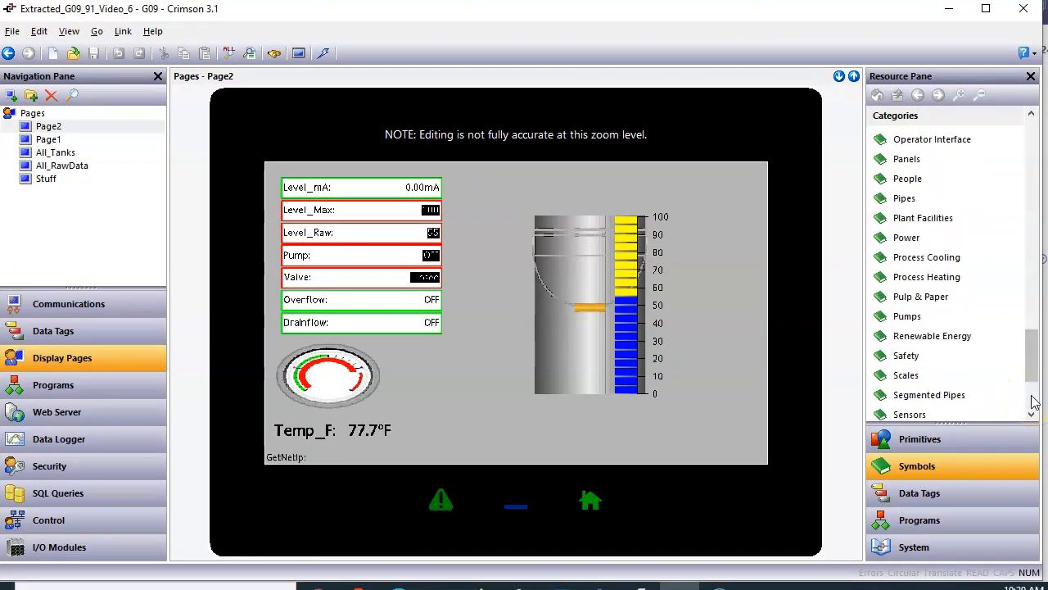
{"action": "left_click", "coordinate": [905, 315]}
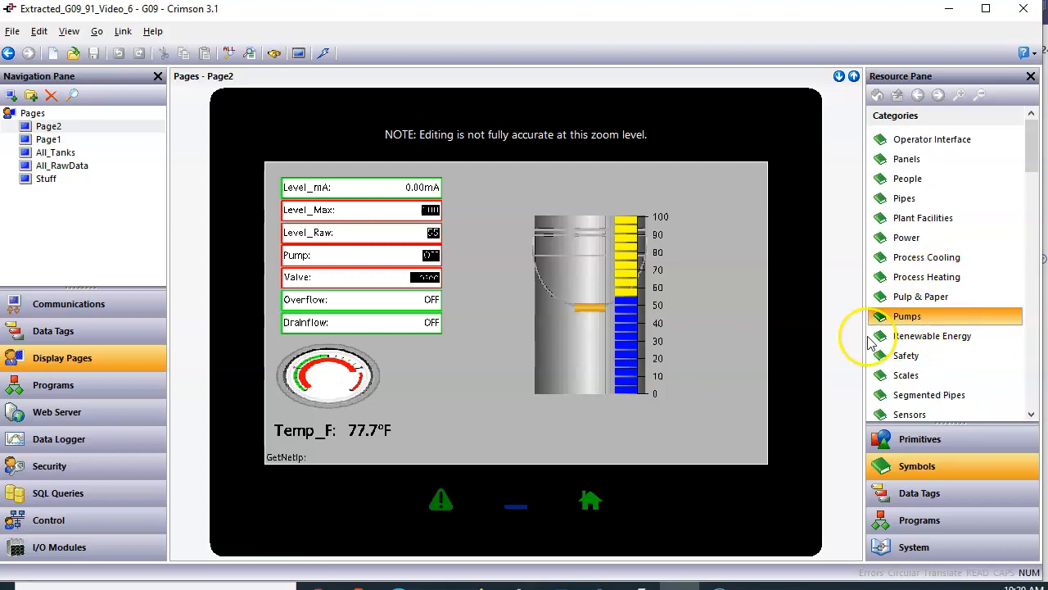
{"action": "double_click", "coordinate": [898, 322]}
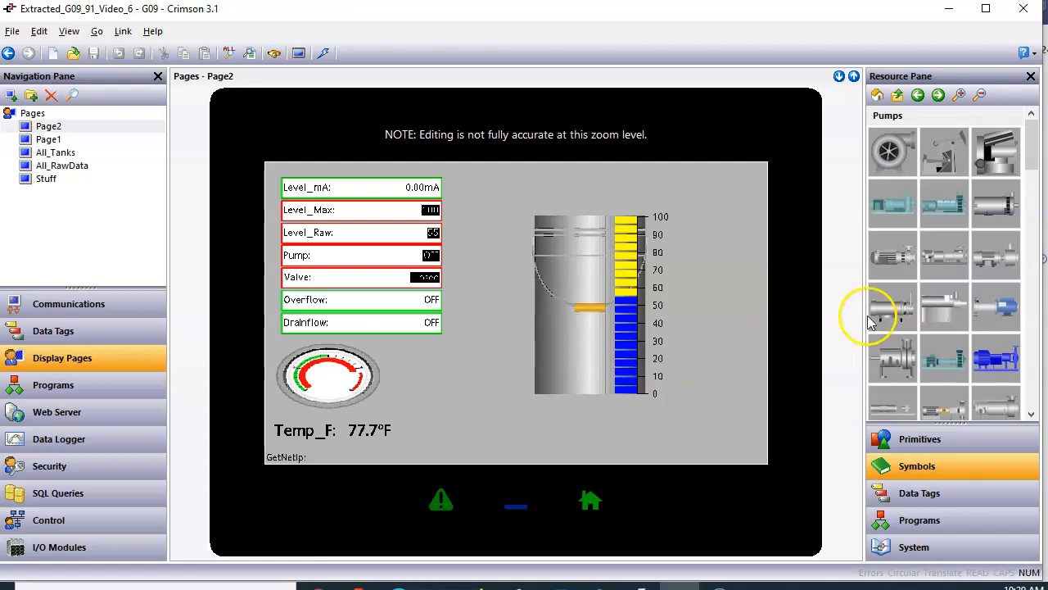
Step: Place the gray Centrifugal Pump 2 symbol on Page2 near the bottom of the tank
{"action": "mouse_move", "coordinate": [907, 261]}
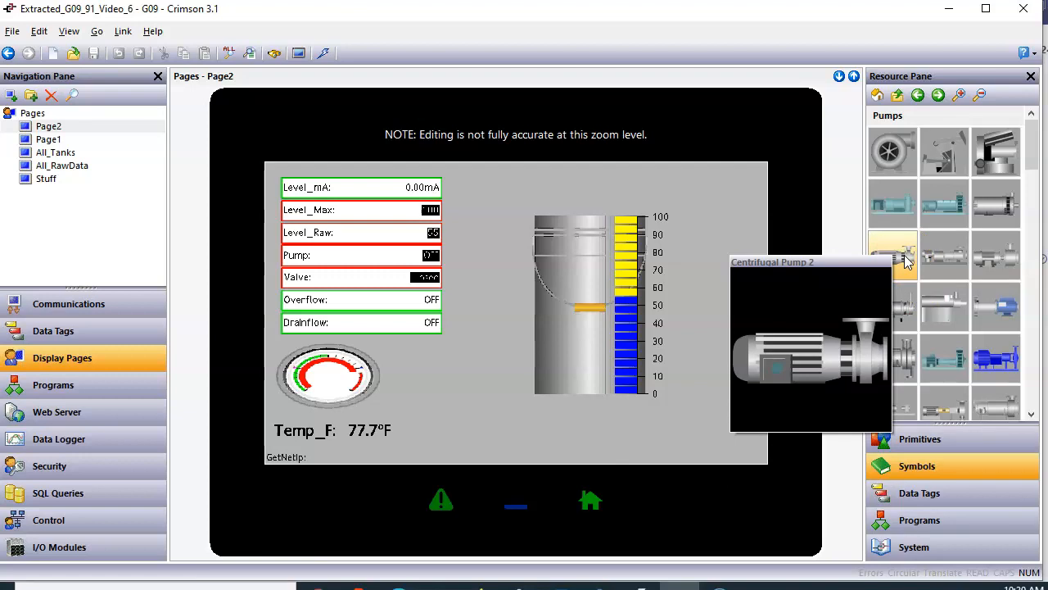
{"action": "double_click", "coordinate": [904, 254]}
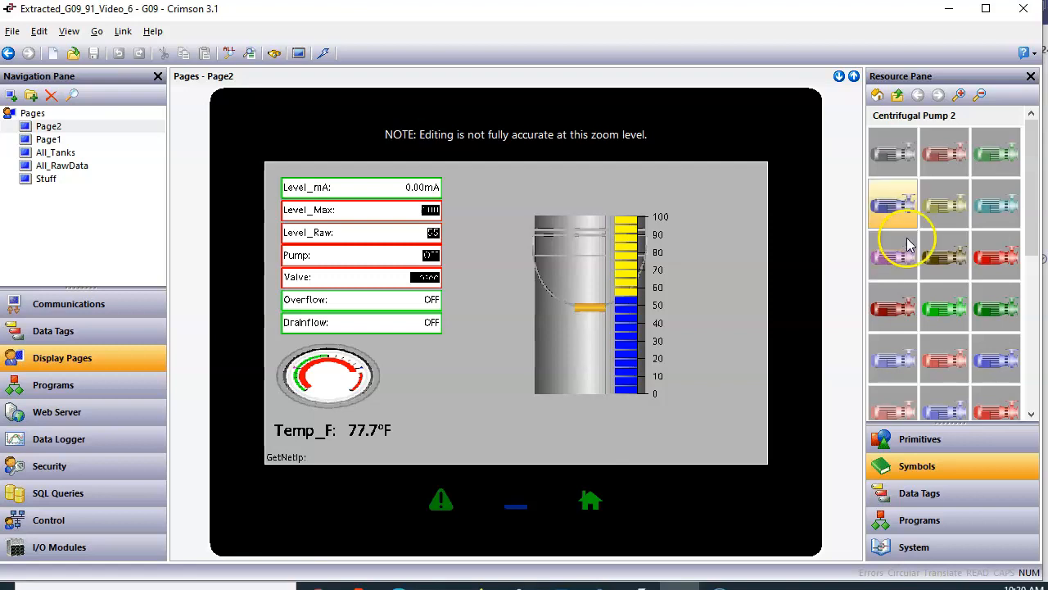
{"action": "mouse_move", "coordinate": [903, 163]}
{"action": "left_click_drag", "start_coordinate": [901, 162], "coordinate": [520, 416]}
Step: Move the tank and its level bar rightward, then position the pump below the tank and shrink it to about 102 by 48
{"action": "left_click_drag", "start_coordinate": [515, 181], "coordinate": [706, 442]}
{"action": "left_click_drag", "start_coordinate": [604, 320], "coordinate": [637, 320]}
{"action": "left_click_drag", "start_coordinate": [538, 421], "coordinate": [555, 421]}
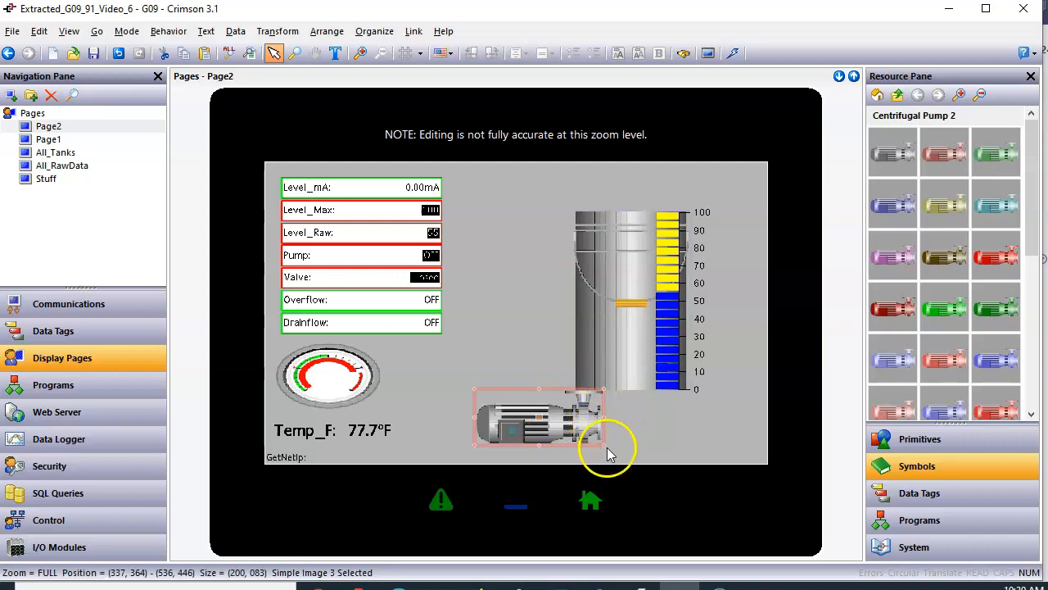
{"action": "left_click_drag", "start_coordinate": [604, 443], "coordinate": [545, 417]}
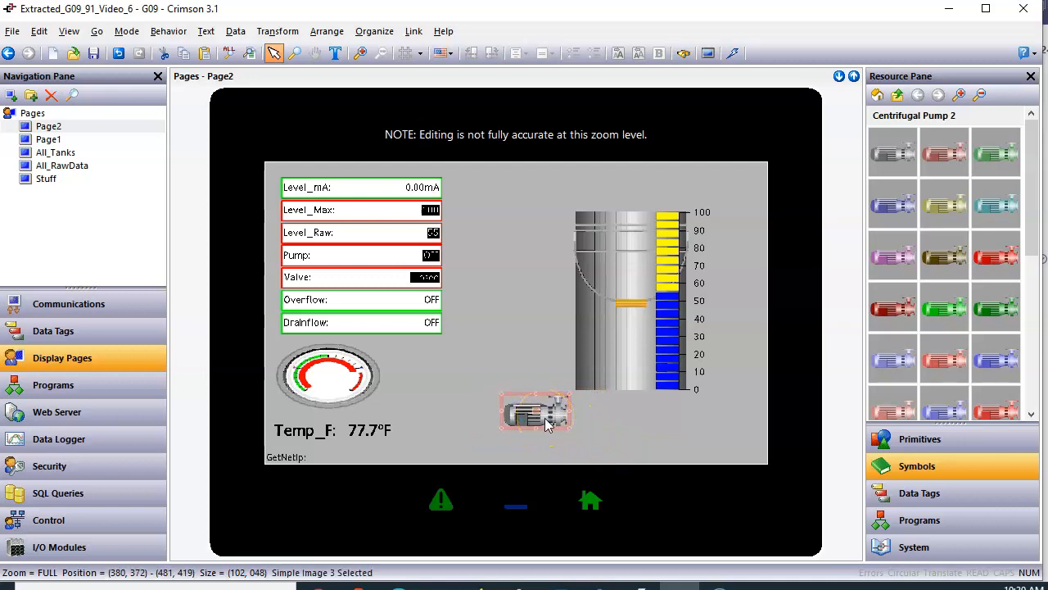
{"action": "left_click", "coordinate": [541, 415]}
Step: Examine which image and shading properties the pump symbol offers
{"action": "double_click", "coordinate": [531, 410]}
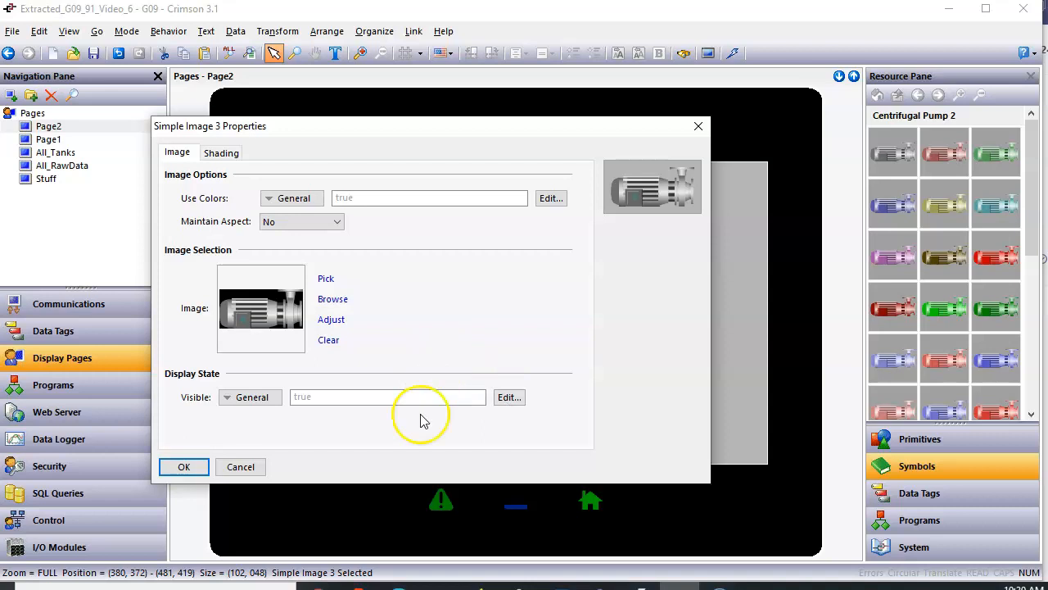
{"action": "left_click", "coordinate": [307, 424]}
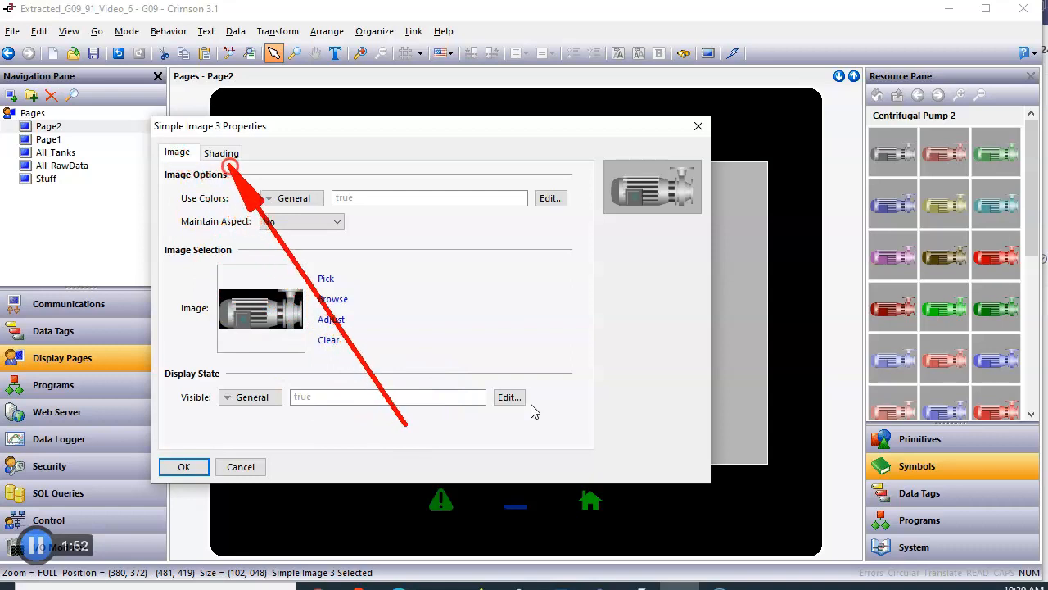
{"action": "left_click", "coordinate": [416, 277]}
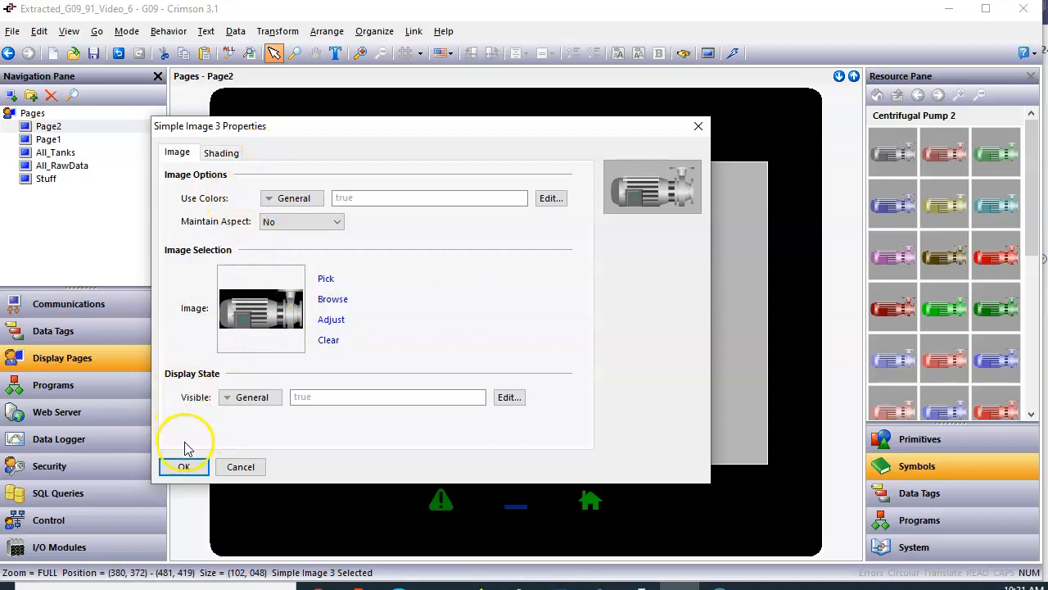
{"action": "left_click", "coordinate": [183, 473]}
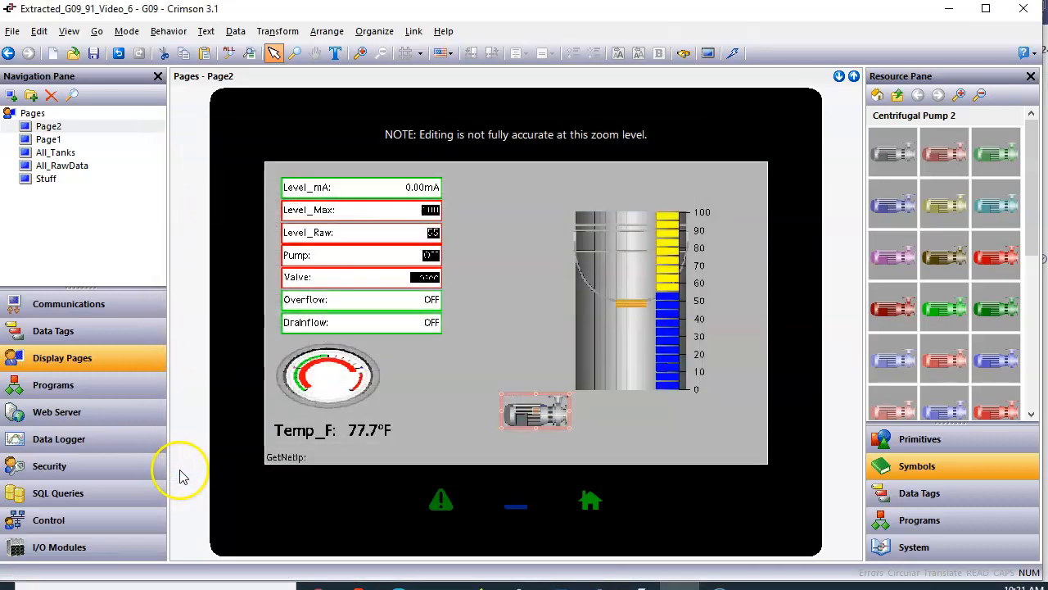
Step: Add an action to the pump symbol and set its operation to Push Button
{"action": "right_click", "coordinate": [539, 422]}
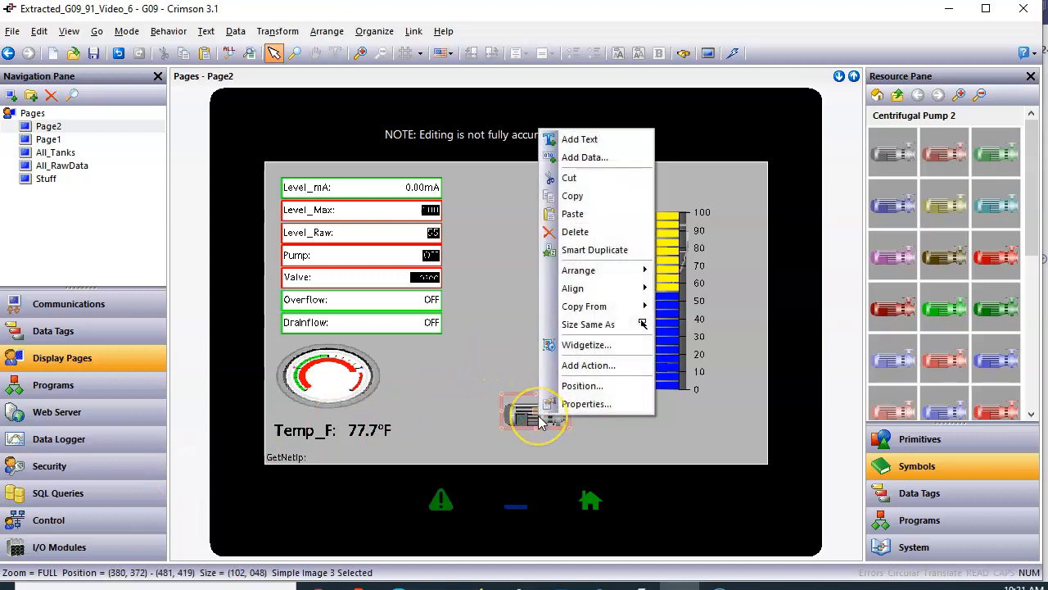
{"action": "left_click", "coordinate": [596, 367]}
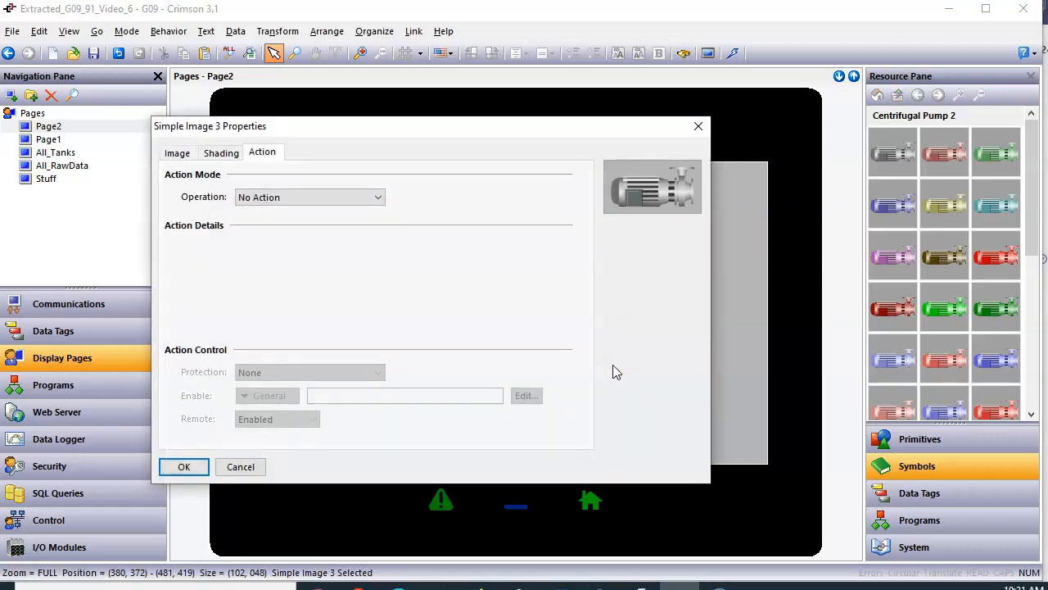
{"action": "left_click", "coordinate": [378, 198]}
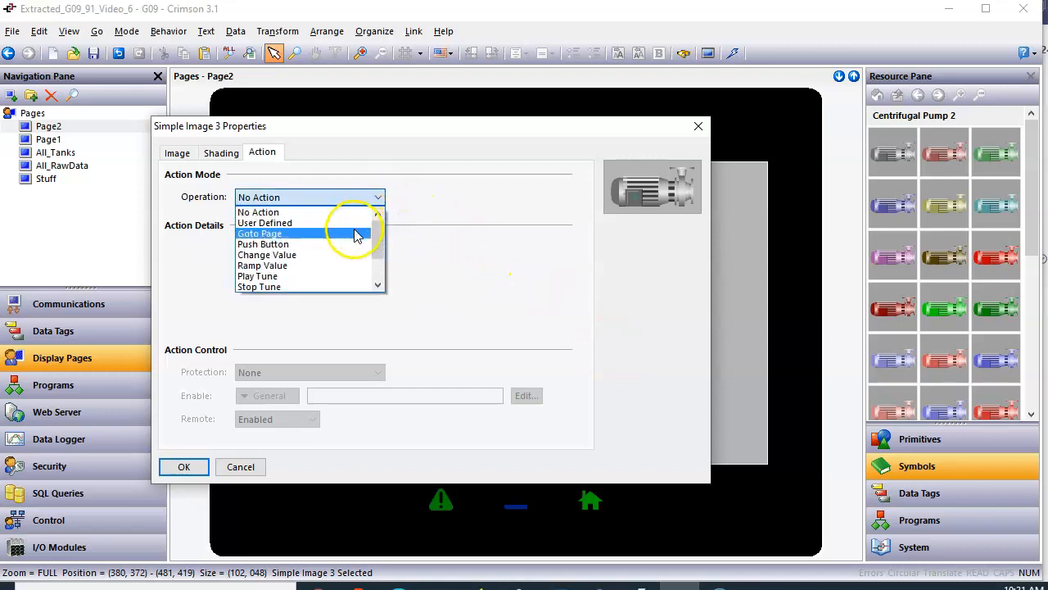
{"action": "left_click", "coordinate": [341, 248]}
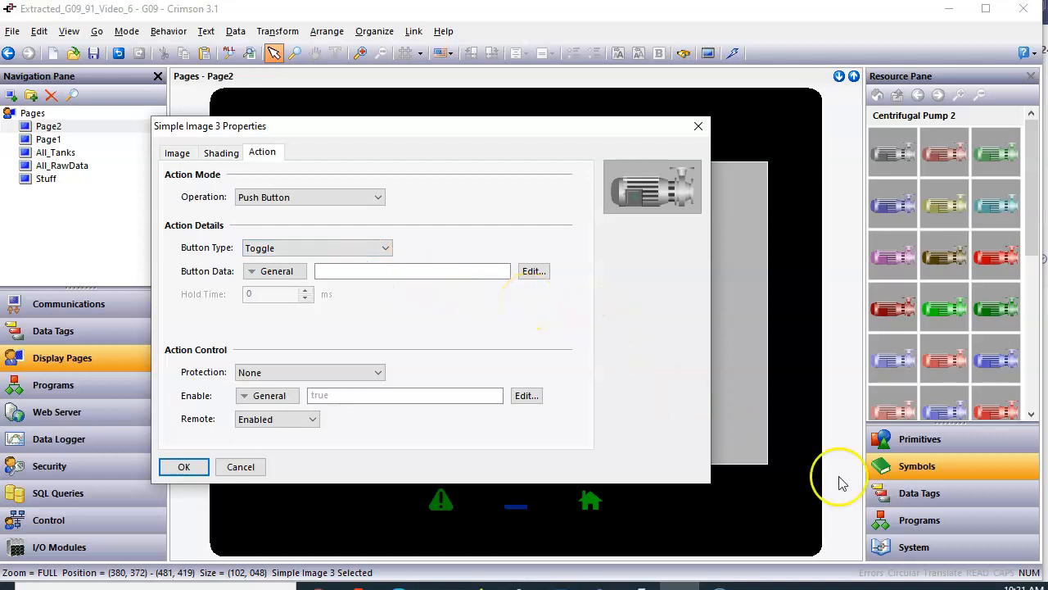
Step: Assign the Pump data tag as the push button's Button Data
{"action": "left_click", "coordinate": [907, 506]}
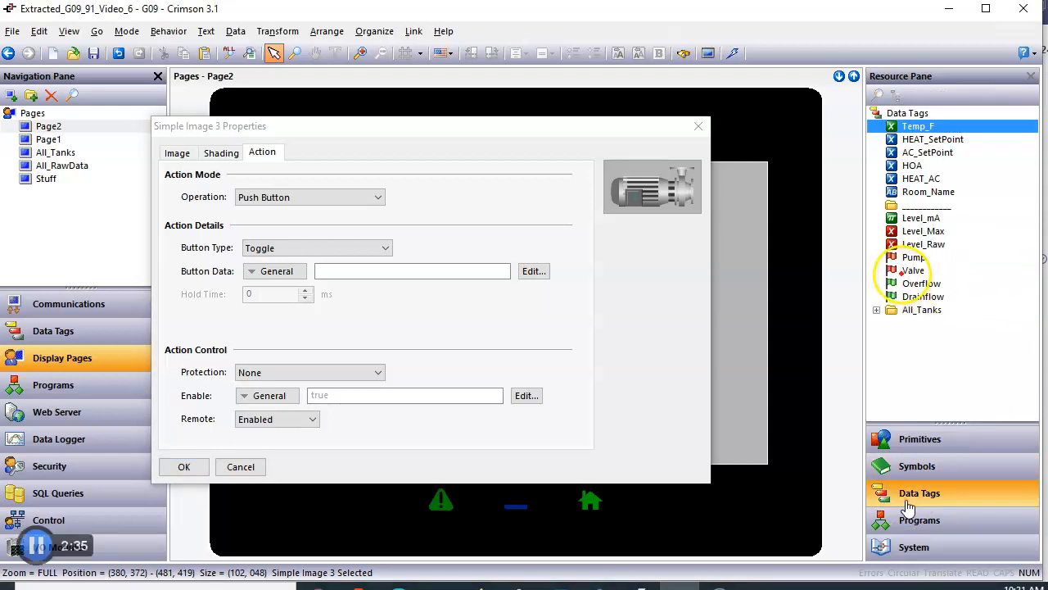
{"action": "mouse_move", "coordinate": [888, 271]}
{"action": "left_mouse_down"}
{"action": "mouse_move", "coordinate": [942, 255]}
{"action": "mouse_move", "coordinate": [864, 237]}
{"action": "mouse_move", "coordinate": [893, 278]}
{"action": "mouse_move", "coordinate": [791, 245]}
{"action": "mouse_move", "coordinate": [384, 269]}
{"action": "left_mouse_up"}
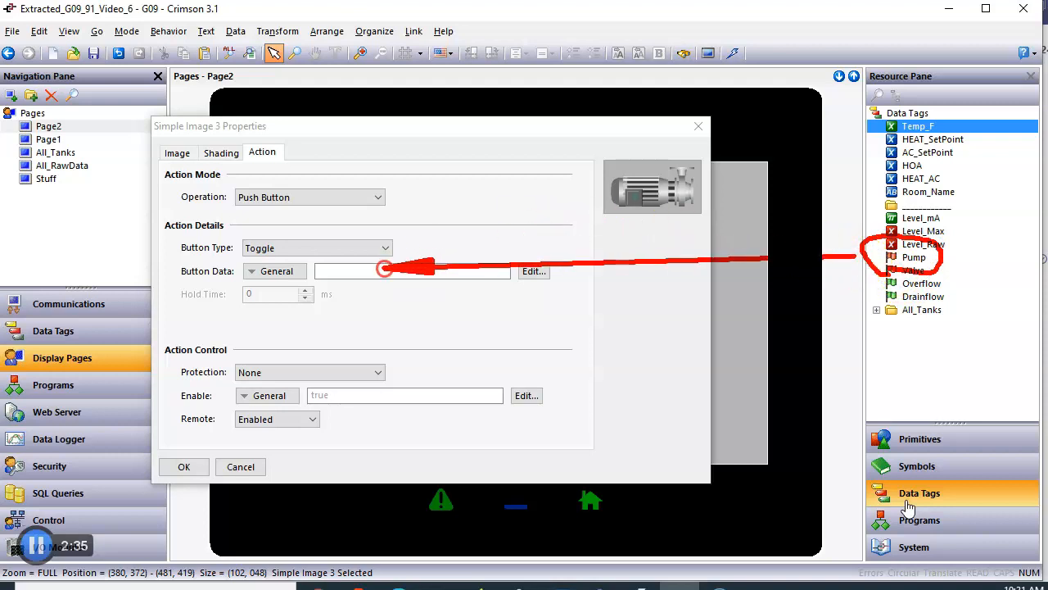
{"action": "key", "text": "Escape"}
{"action": "left_click", "coordinate": [937, 259]}
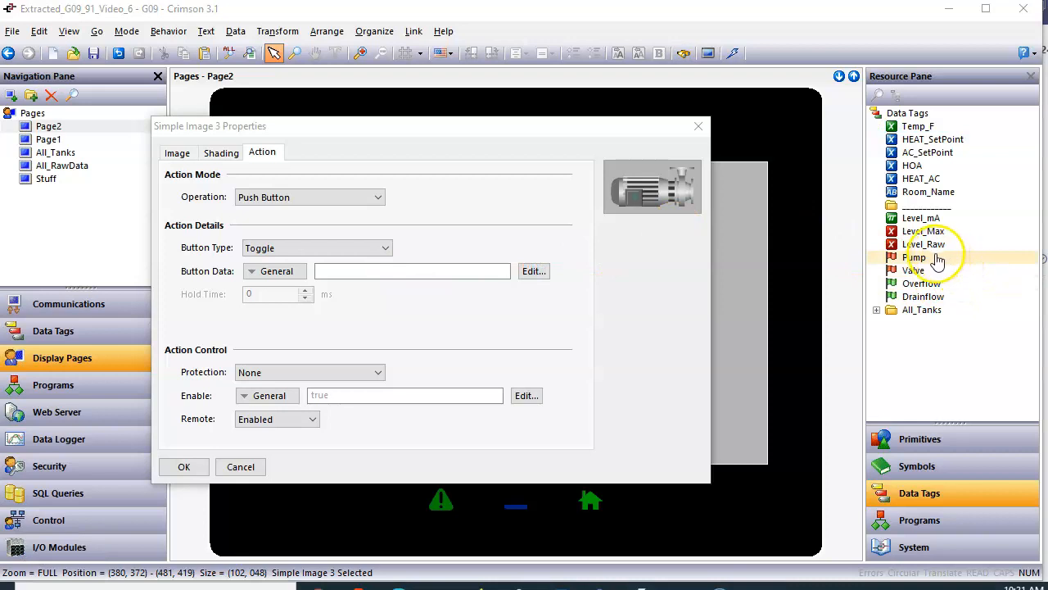
{"action": "left_click_drag", "start_coordinate": [933, 258], "coordinate": [434, 276]}
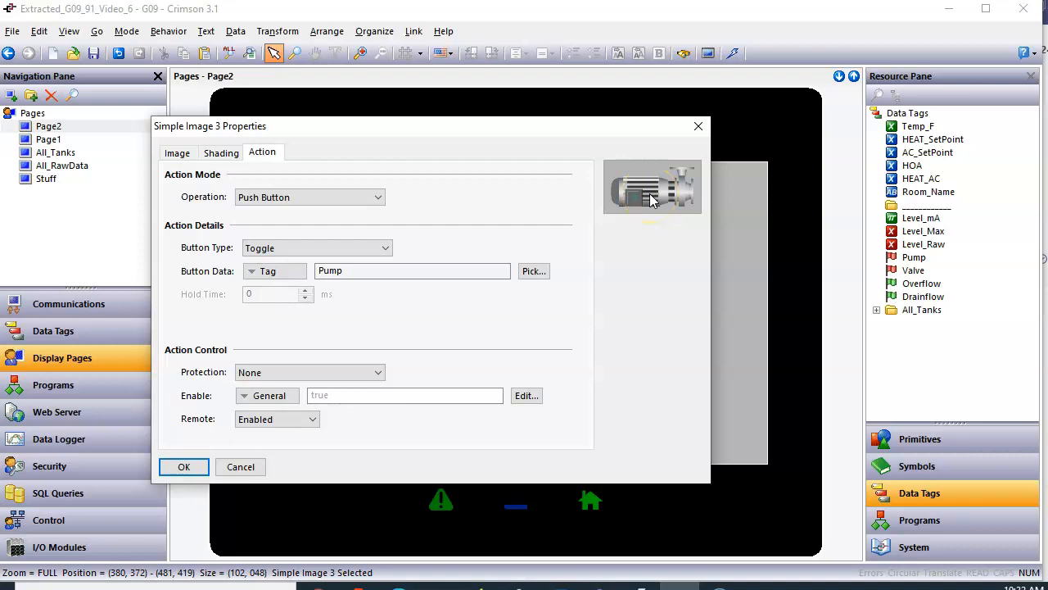
Step: Set the pump symbol's shading to Solid Color
{"action": "left_click", "coordinate": [223, 154]}
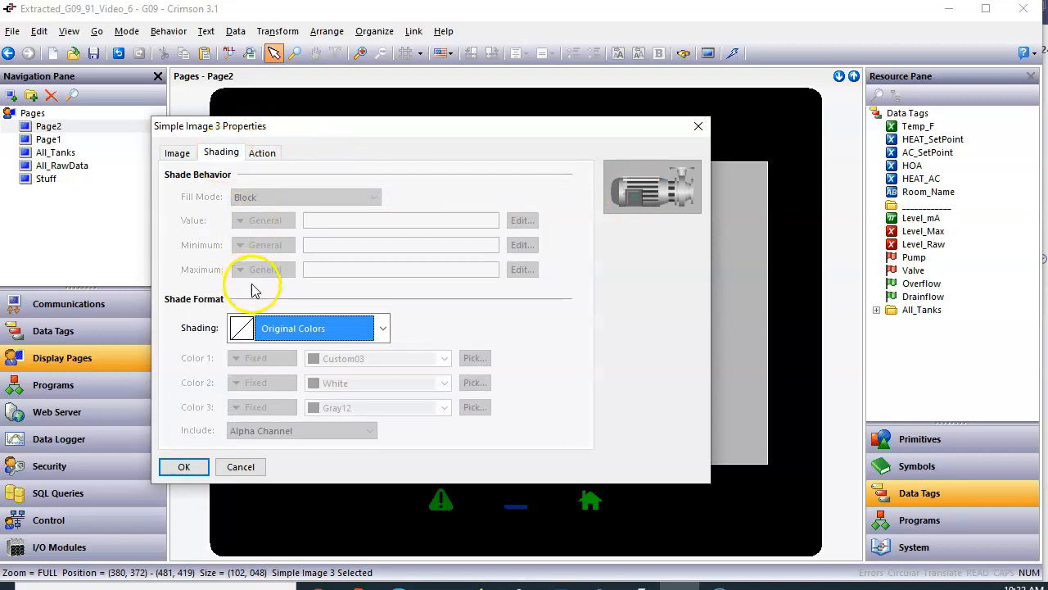
{"action": "left_click", "coordinate": [178, 155]}
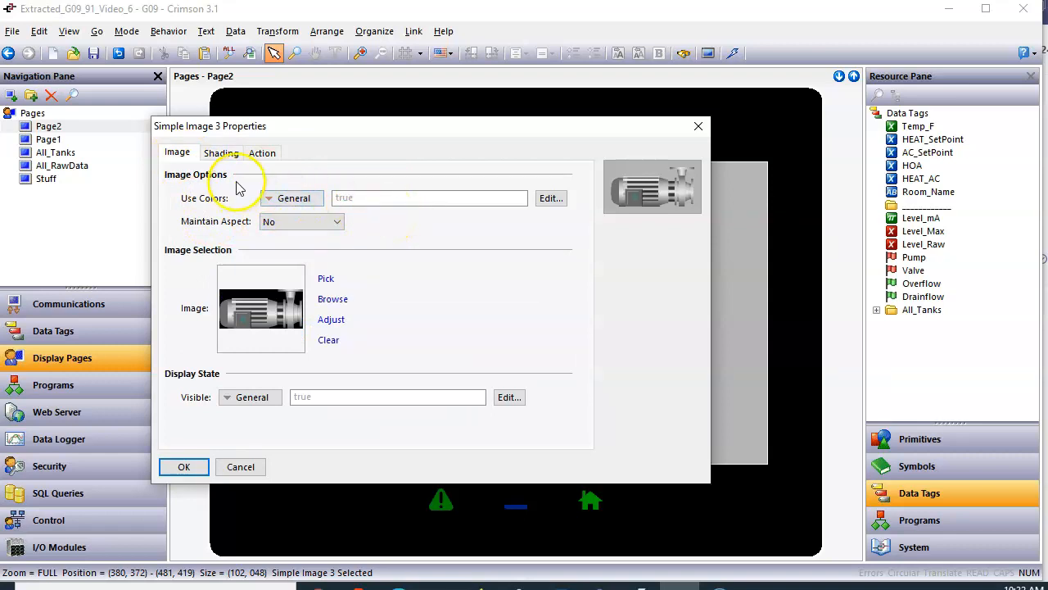
{"action": "left_click", "coordinate": [221, 153]}
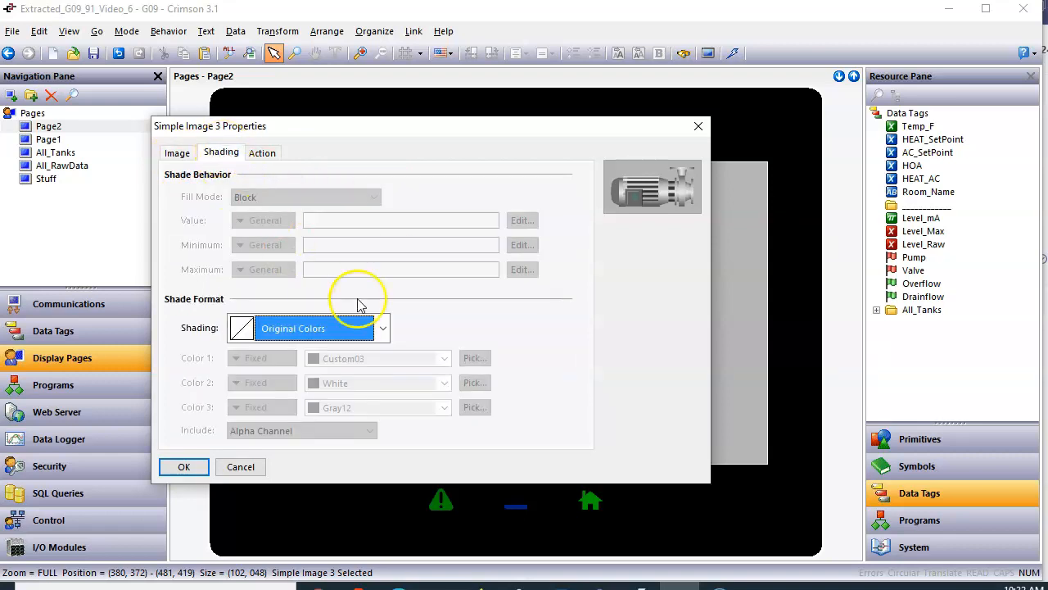
{"action": "left_click", "coordinate": [383, 328]}
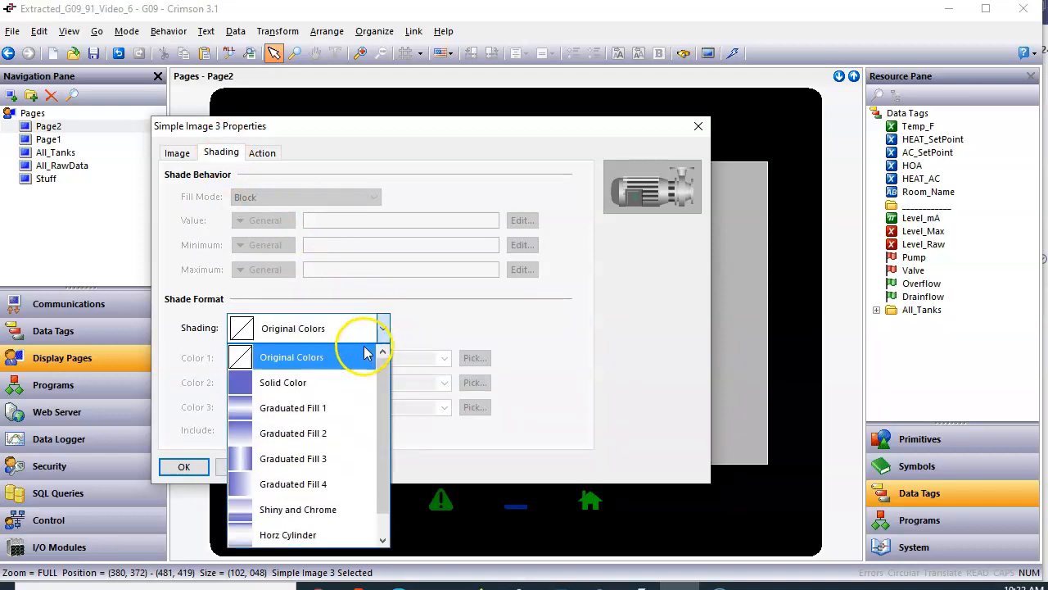
{"action": "left_click", "coordinate": [340, 382]}
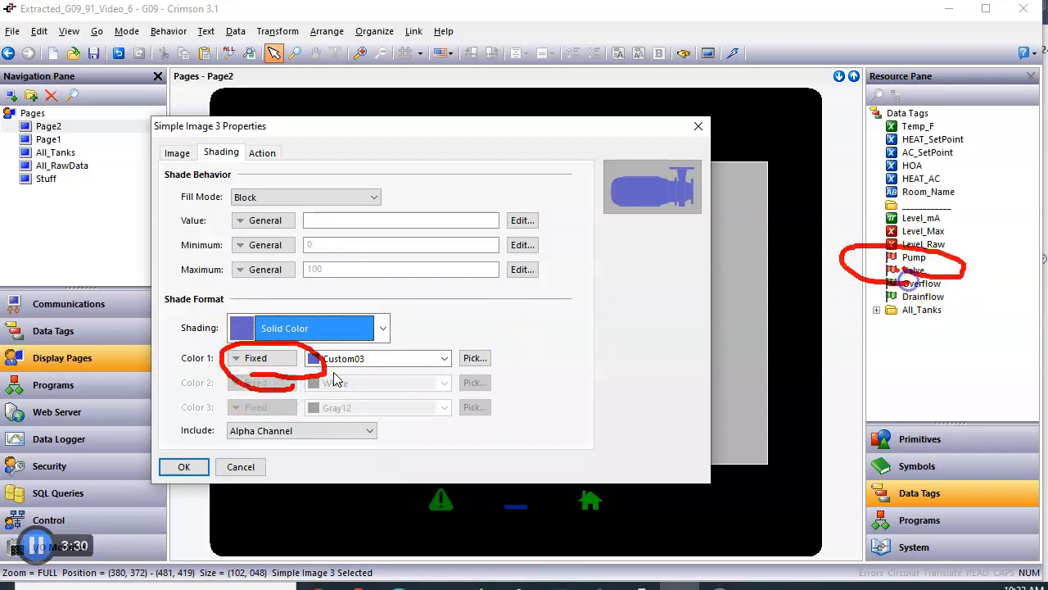
Step: Bind the solid shading's Color 1 to the Pump tag's foreground color and set Include to All Channels
{"action": "left_click", "coordinate": [921, 259]}
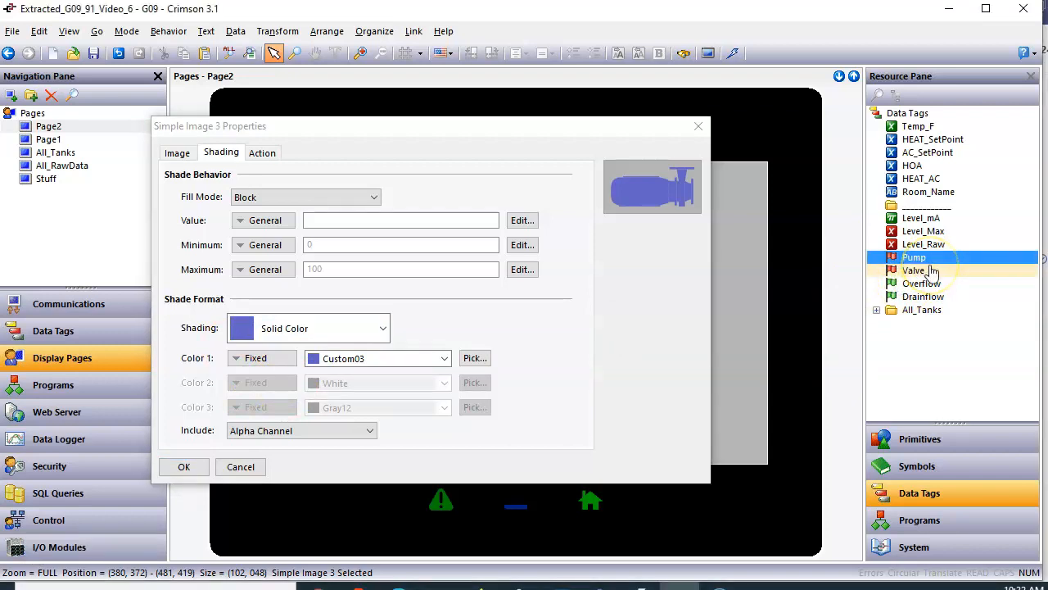
{"action": "left_click_drag", "start_coordinate": [917, 260], "coordinate": [291, 364]}
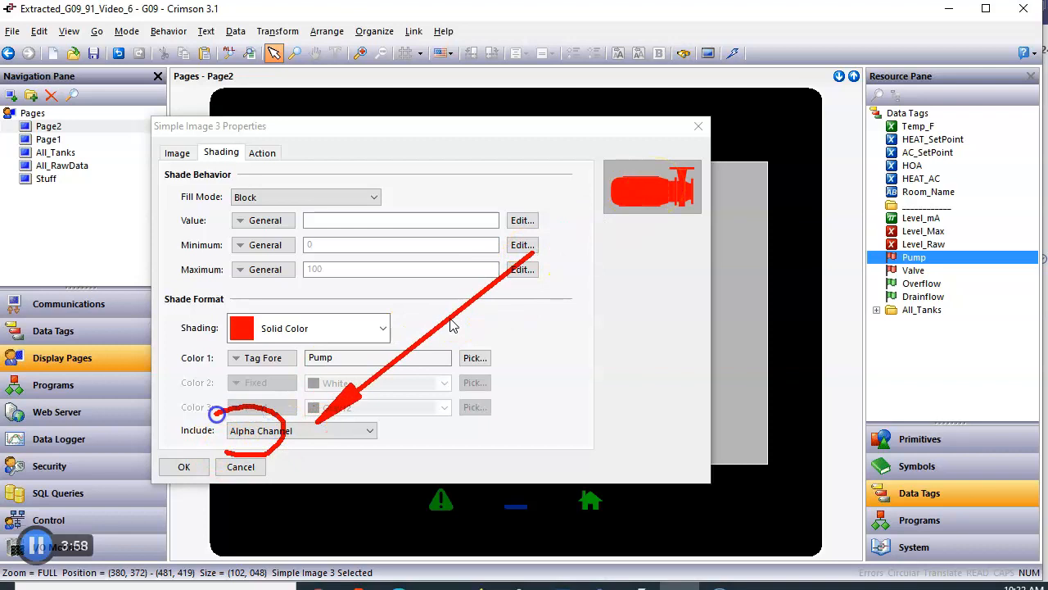
{"action": "left_click", "coordinate": [302, 433]}
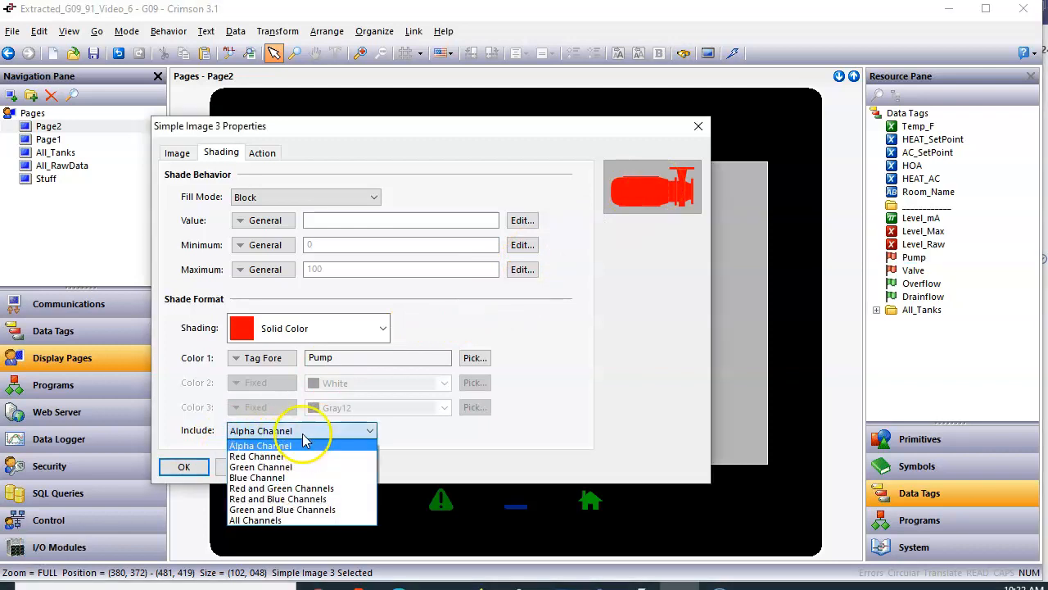
{"action": "left_click", "coordinate": [275, 520]}
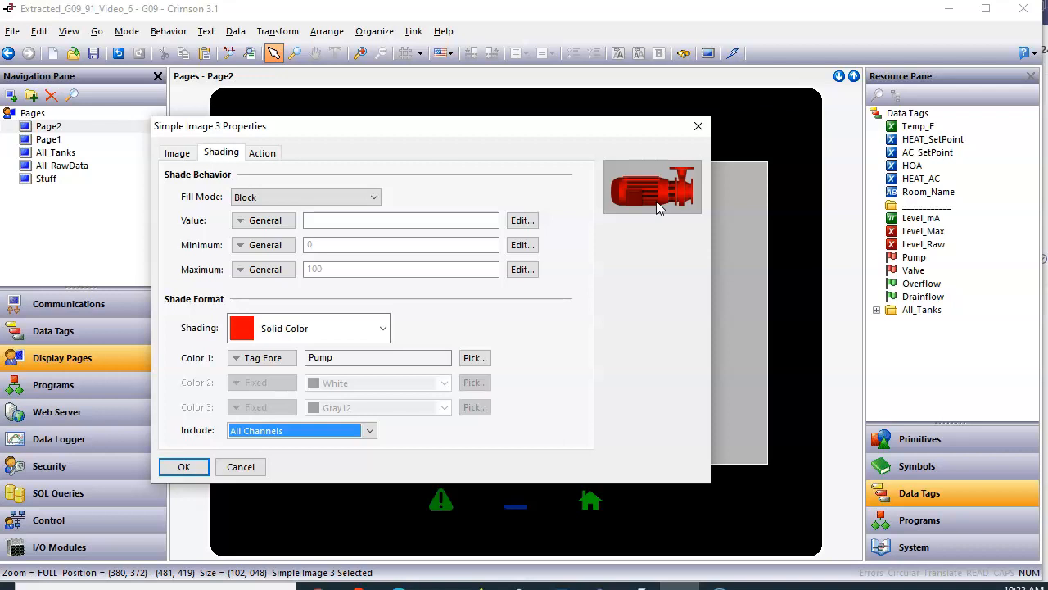
{"action": "left_click", "coordinate": [186, 465]}
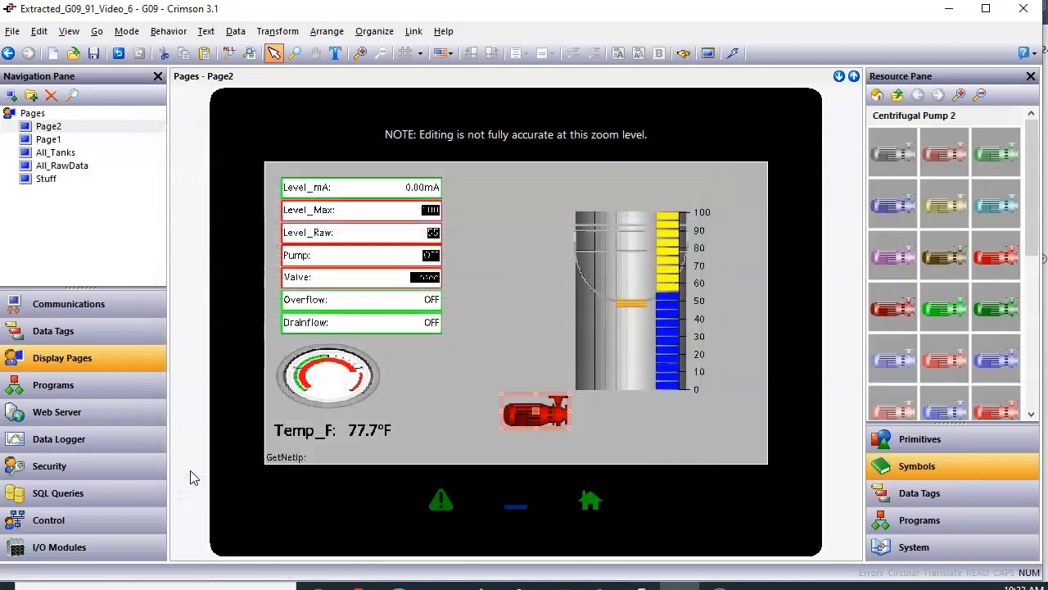
Step: Check which data tag the pump symbol on Page2 references
{"action": "left_click", "coordinate": [567, 326]}
{"action": "left_click", "coordinate": [537, 408]}
{"action": "left_click", "coordinate": [553, 417]}
{"action": "left_click", "coordinate": [561, 406]}
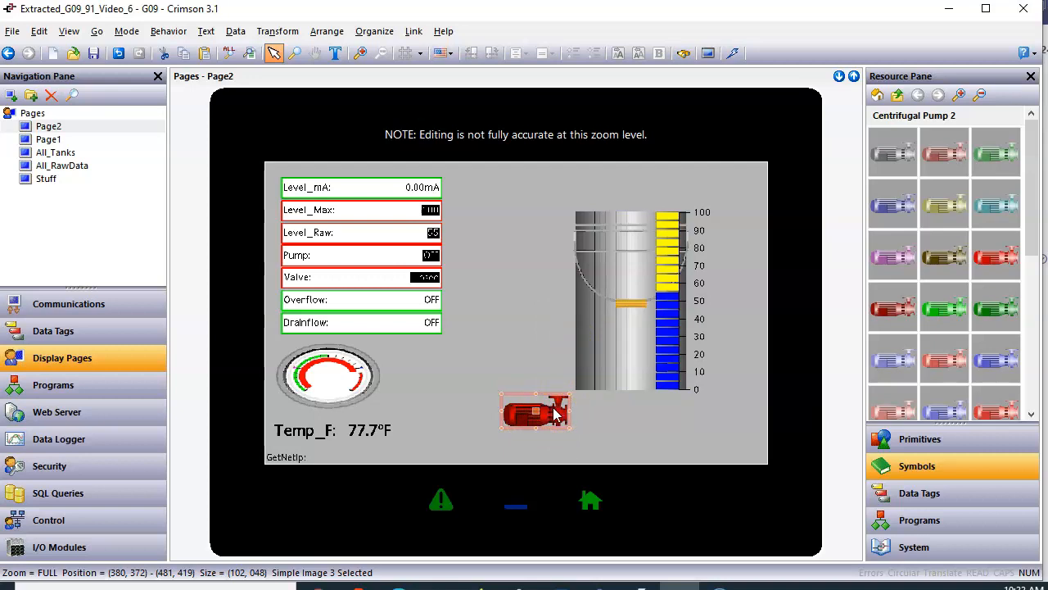
{"action": "right_click", "coordinate": [561, 410]}
{"action": "mouse_move", "coordinate": [637, 150]}
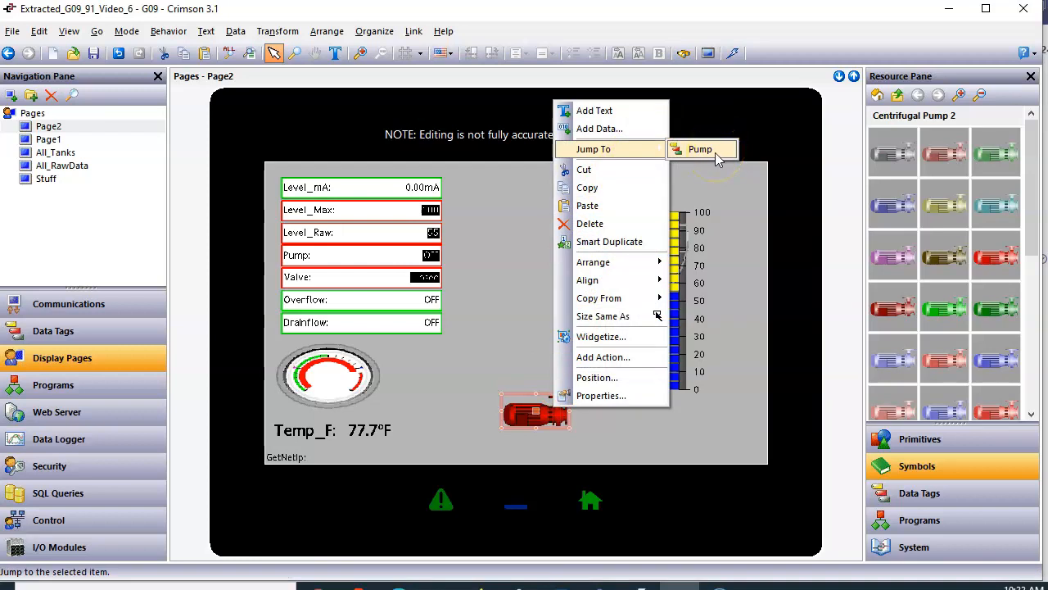
{"action": "left_click", "coordinate": [528, 309]}
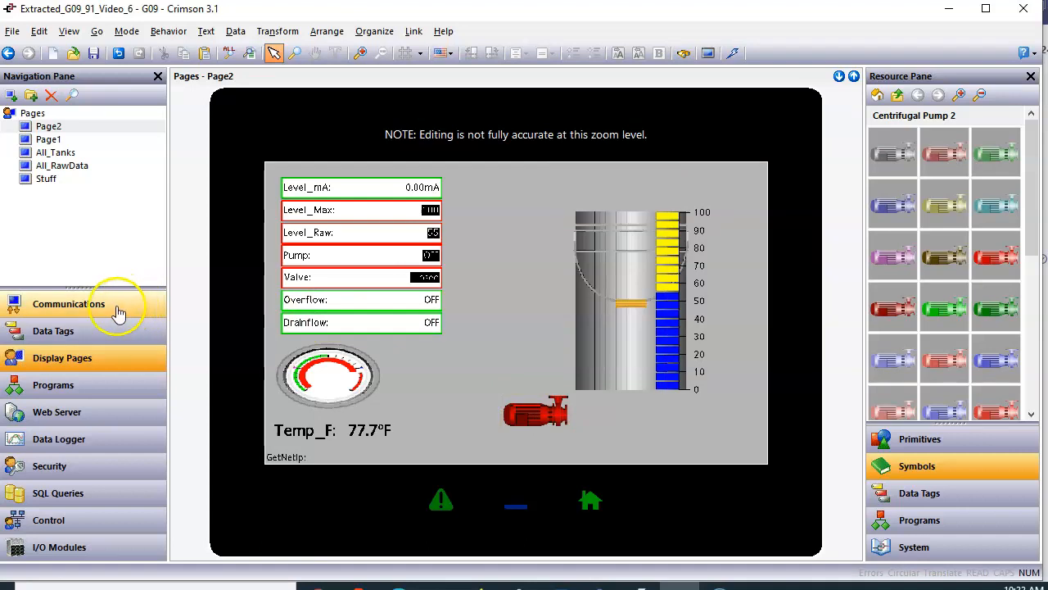
Step: Examine the ON and OFF text colors of the Pump data tag
{"action": "left_click", "coordinate": [86, 339]}
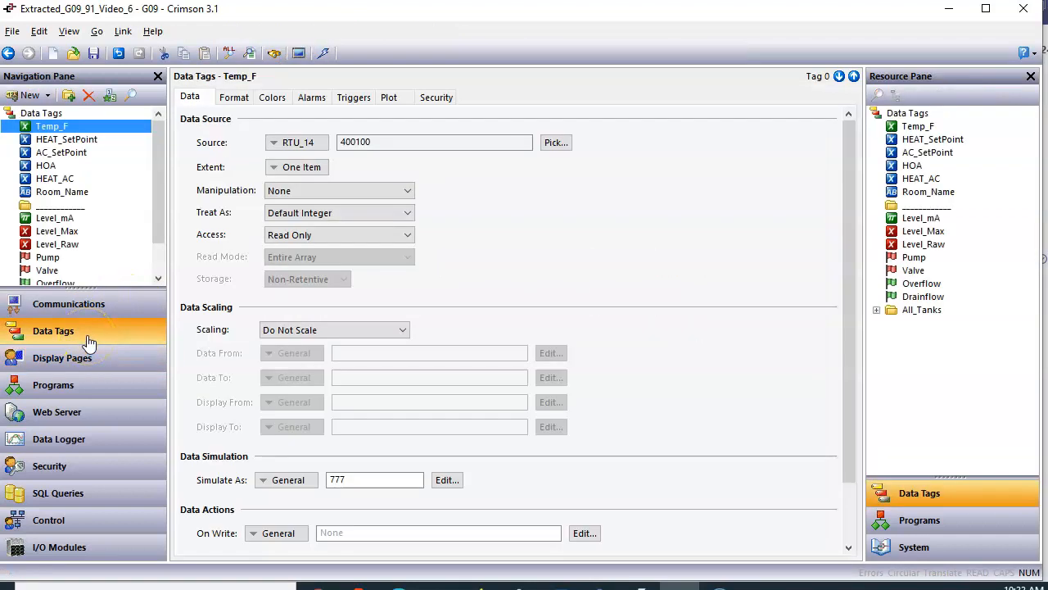
{"action": "left_click", "coordinate": [67, 260]}
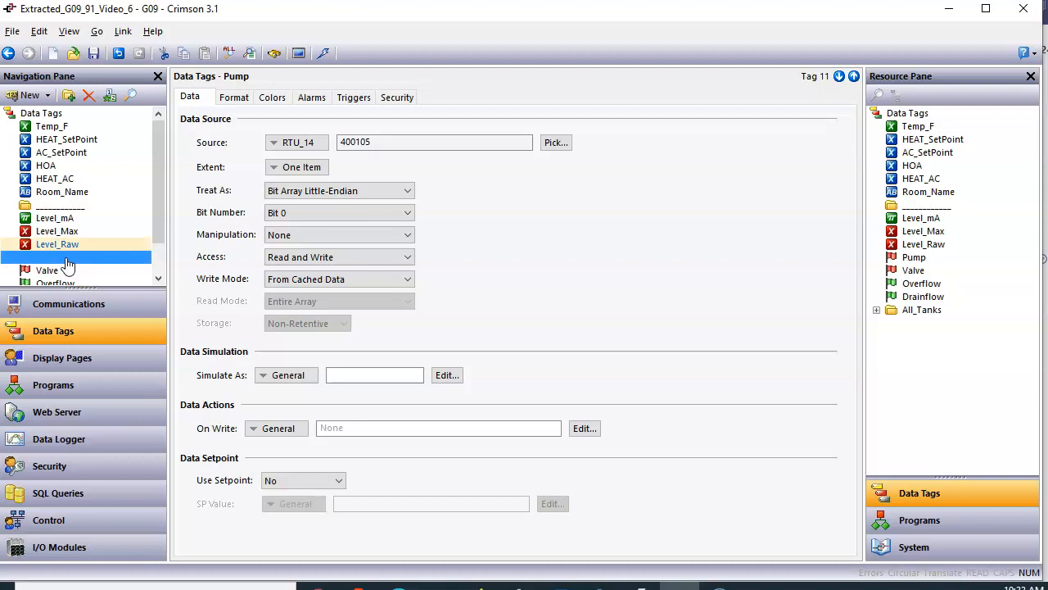
{"action": "left_click", "coordinate": [274, 98]}
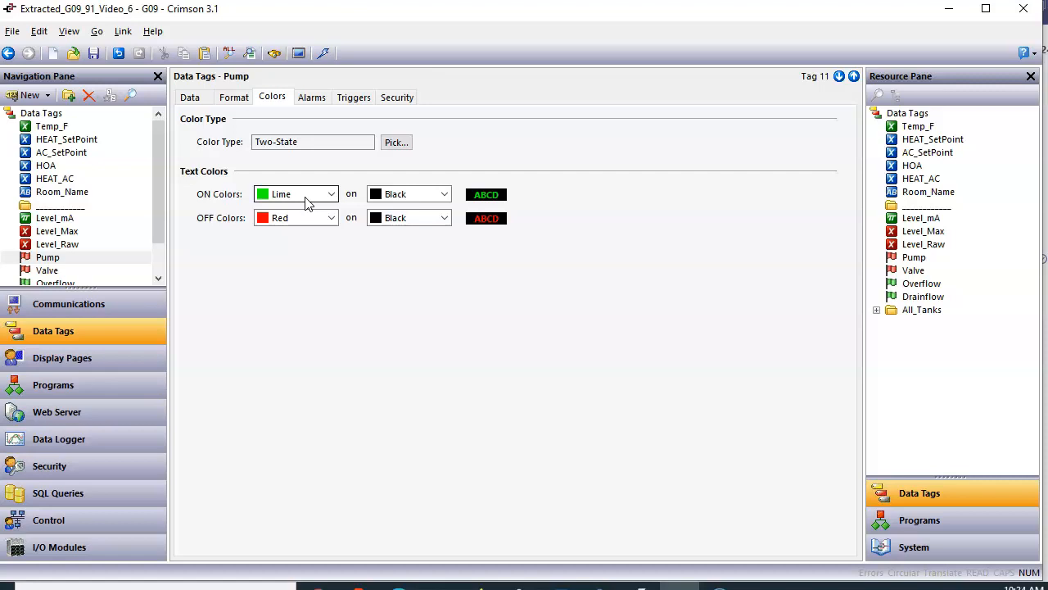
Step: Set the Pump tag's simulated value to 1
{"action": "left_click", "coordinate": [200, 99]}
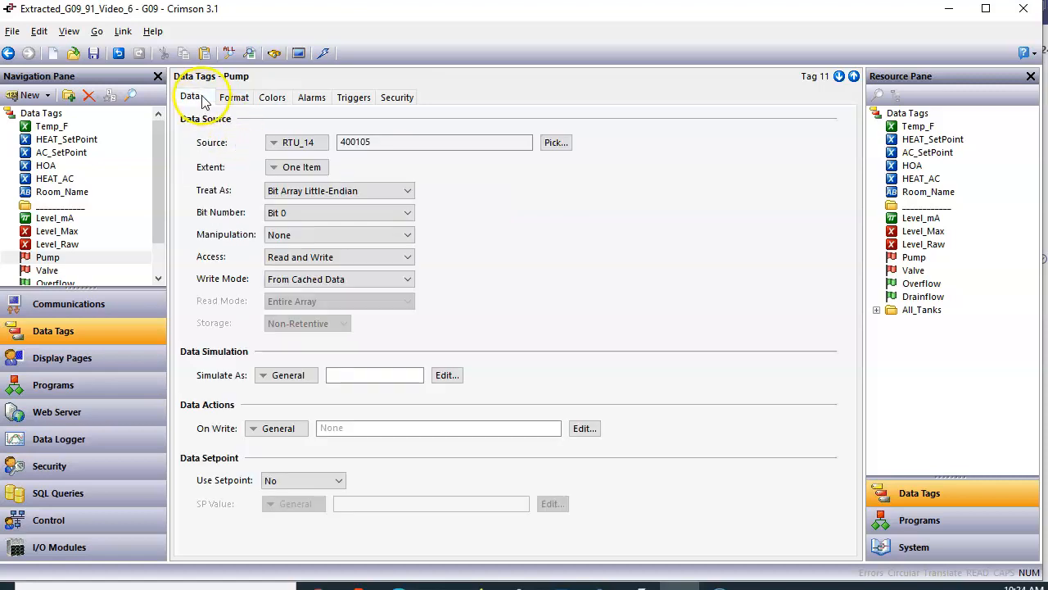
{"action": "left_click", "coordinate": [341, 373]}
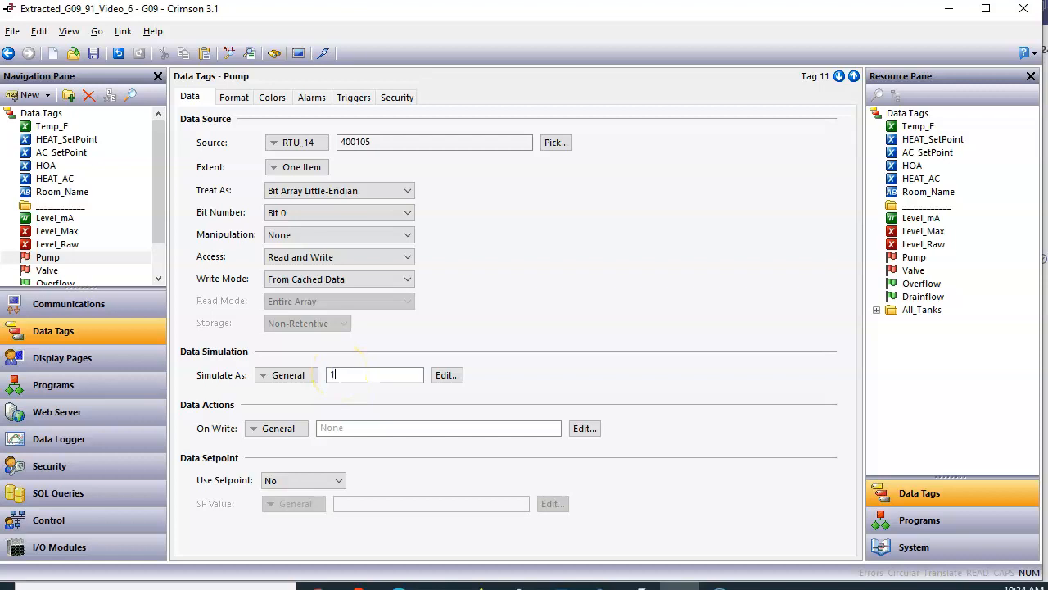
{"action": "key", "text": "ctrl+a"}
Step: Return to Page2 and check the pump symbol's color and the Pump value in the simulated state
{"action": "left_click", "coordinate": [71, 364]}
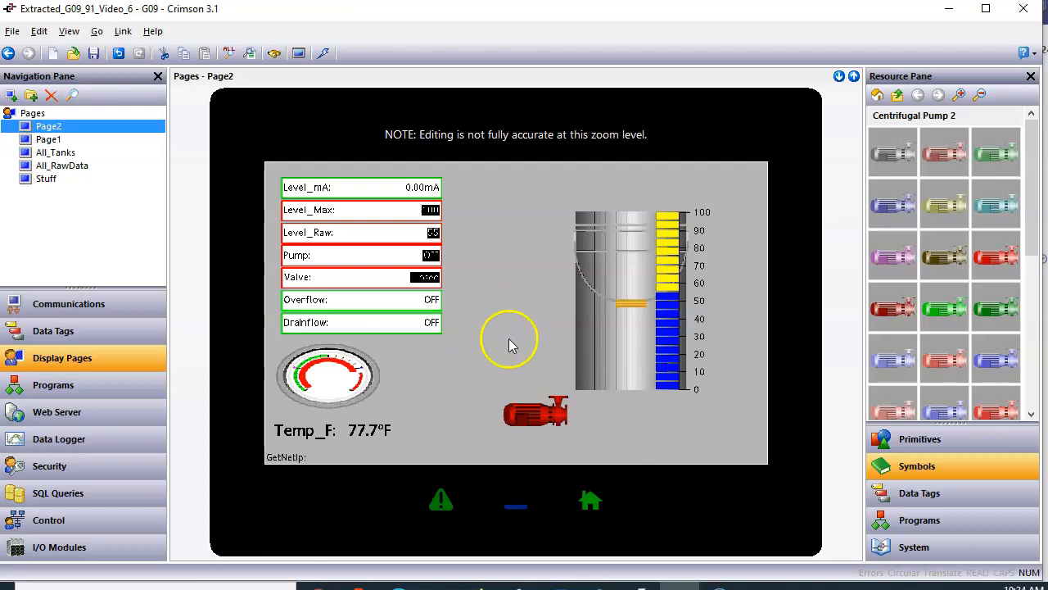
{"action": "left_click", "coordinate": [503, 344]}
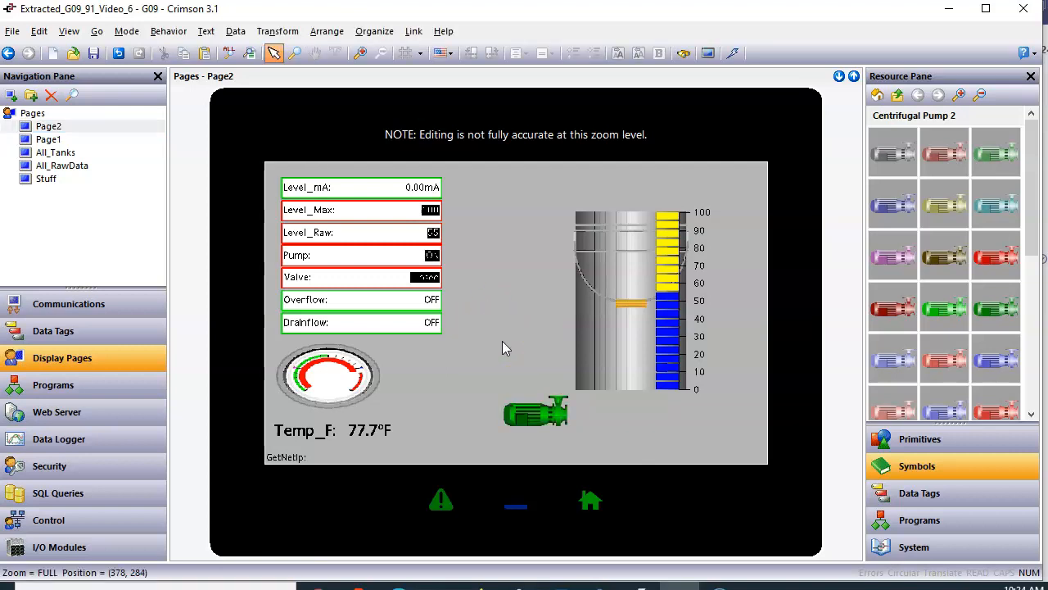
{"action": "left_click", "coordinate": [431, 275]}
{"action": "left_click", "coordinate": [426, 257]}
{"action": "left_click", "coordinate": [499, 336]}
{"action": "left_click", "coordinate": [518, 416]}
{"action": "left_click", "coordinate": [701, 92]}
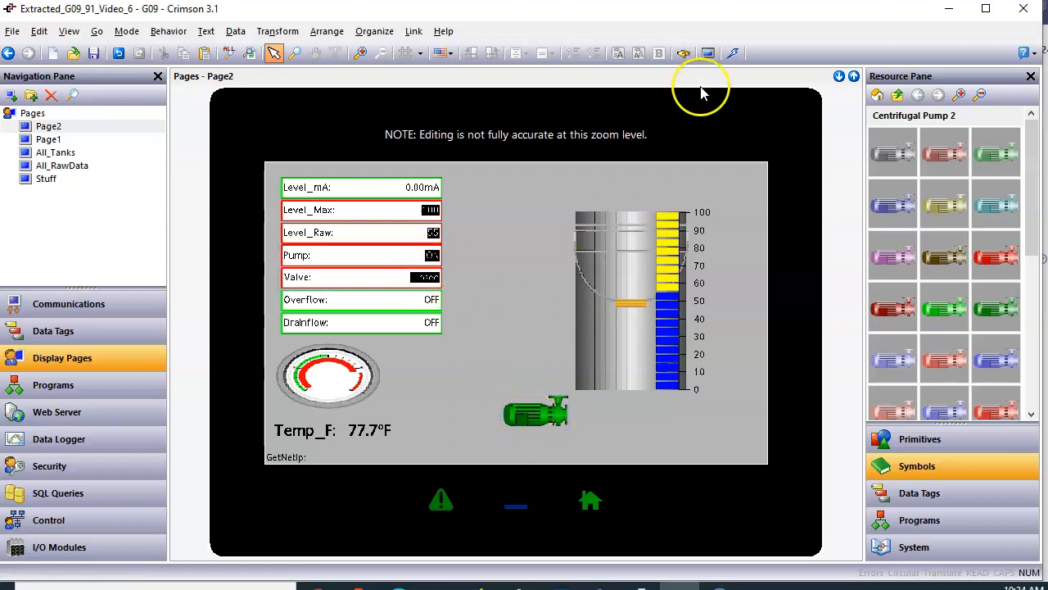
Step: Try to download the database to the target device, and abort the transfer
{"action": "left_click", "coordinate": [733, 54]}
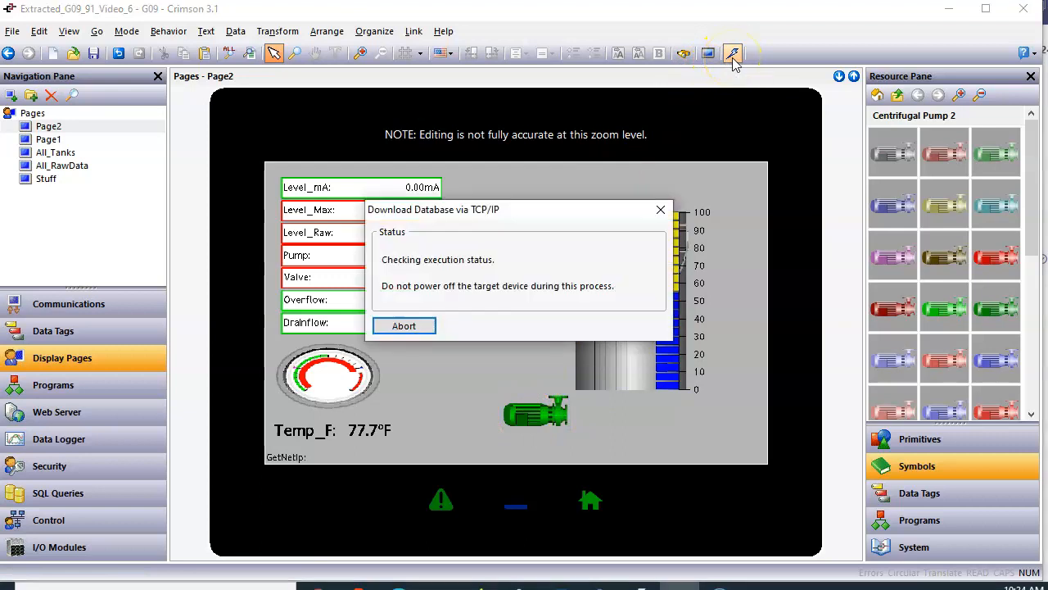
{"action": "left_click", "coordinate": [406, 327]}
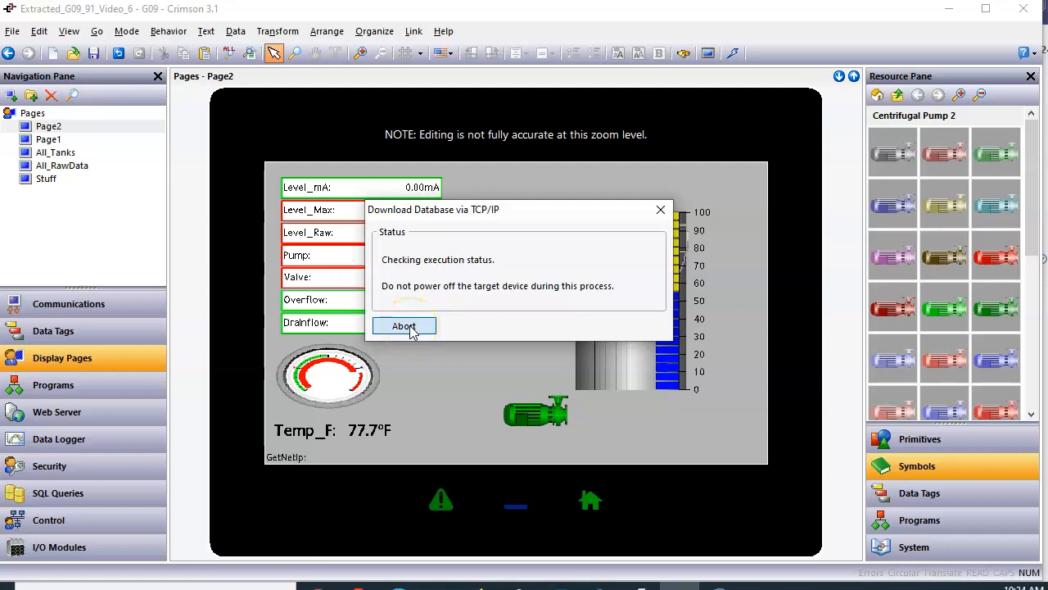
Step: Check the network download settings and the link options, and retry the database download
{"action": "left_click", "coordinate": [70, 305]}
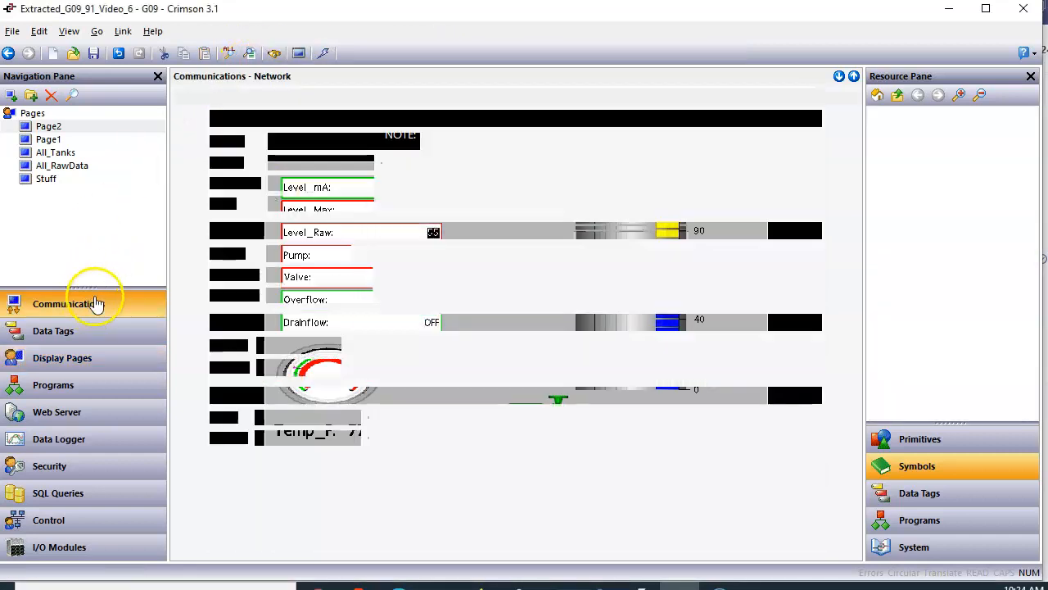
{"action": "left_click", "coordinate": [463, 95]}
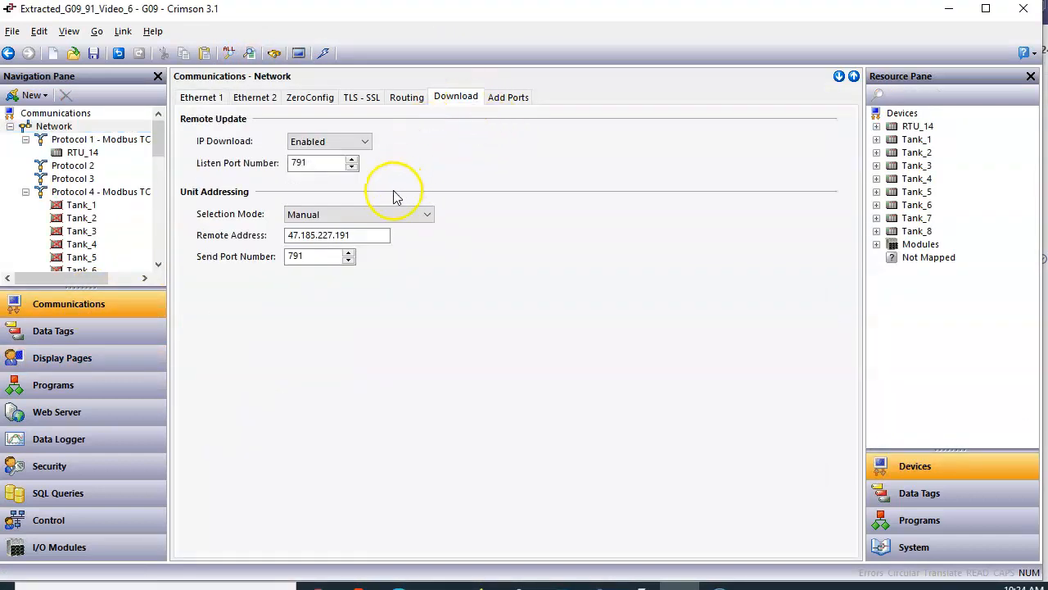
{"action": "left_click", "coordinate": [123, 31]}
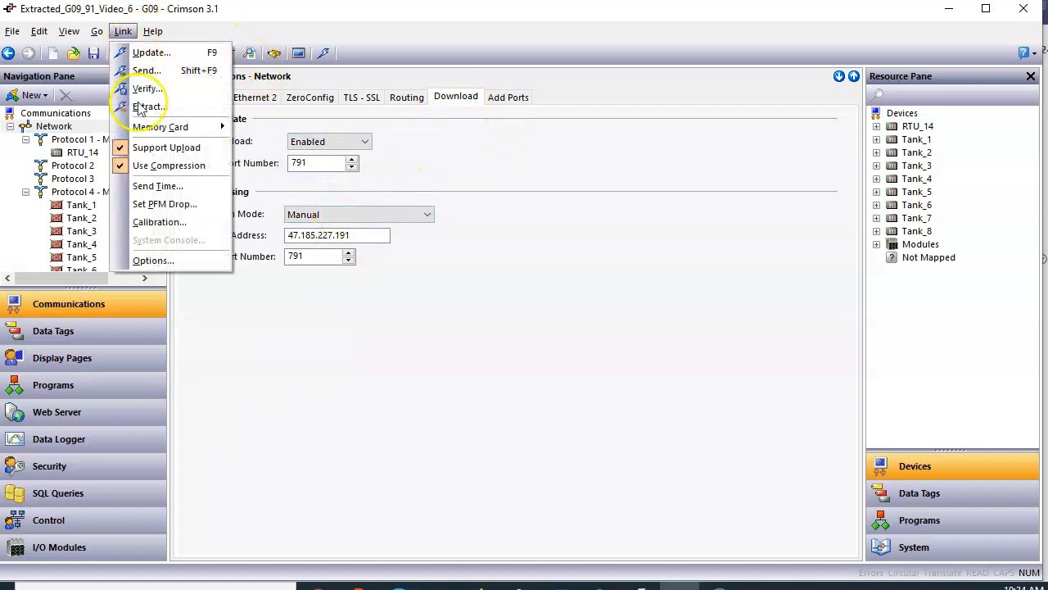
{"action": "left_click", "coordinate": [156, 260]}
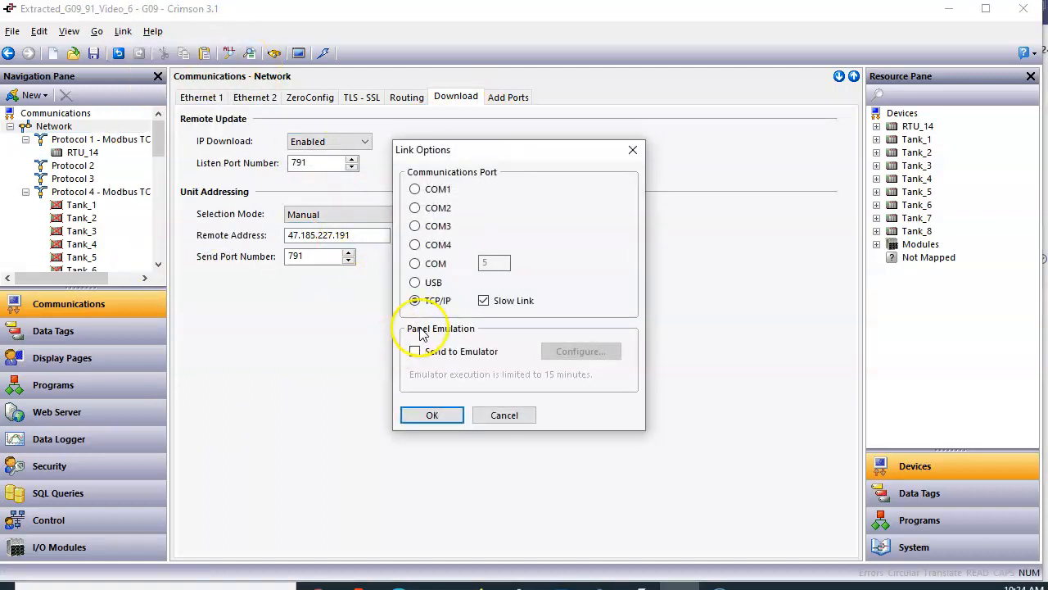
{"action": "left_click", "coordinate": [434, 418]}
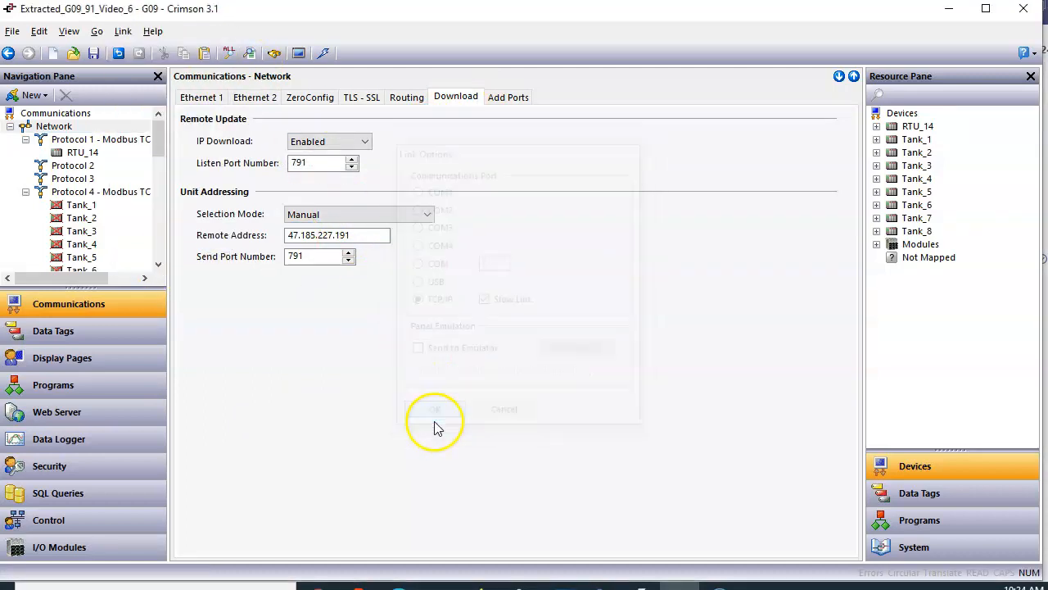
{"action": "left_click", "coordinate": [323, 53]}
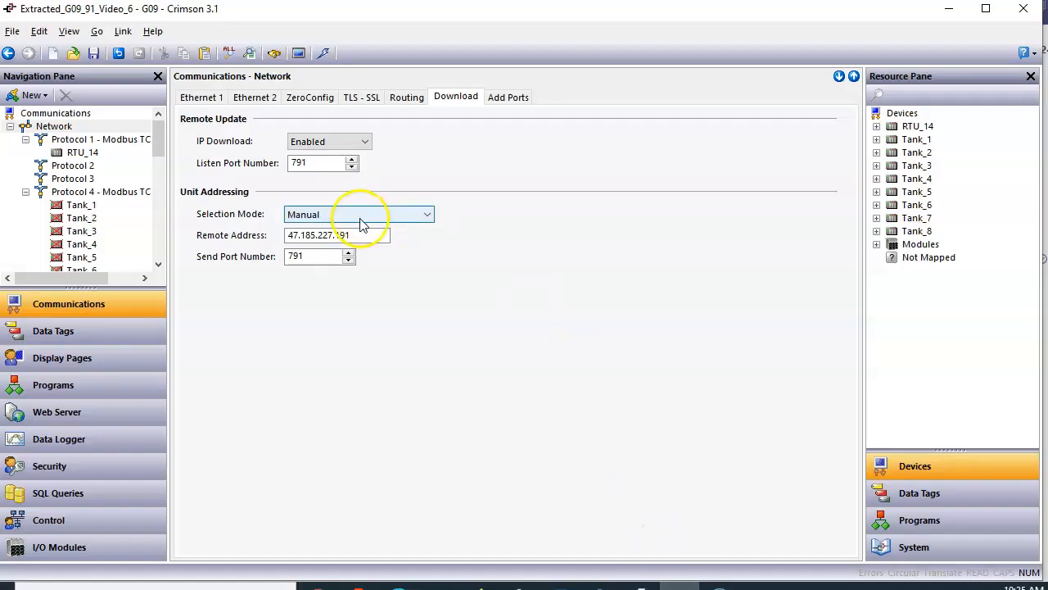
Step: Set the download's remote address to 192.168.254.44 and download the database to the device
{"action": "double_click", "coordinate": [355, 236]}
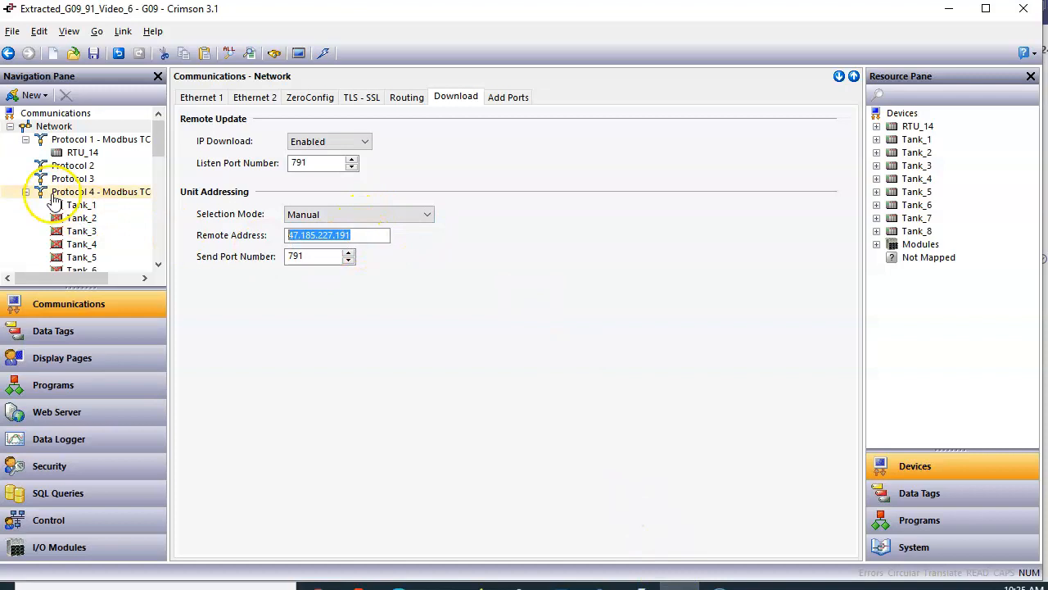
{"action": "type", "text": "192."}
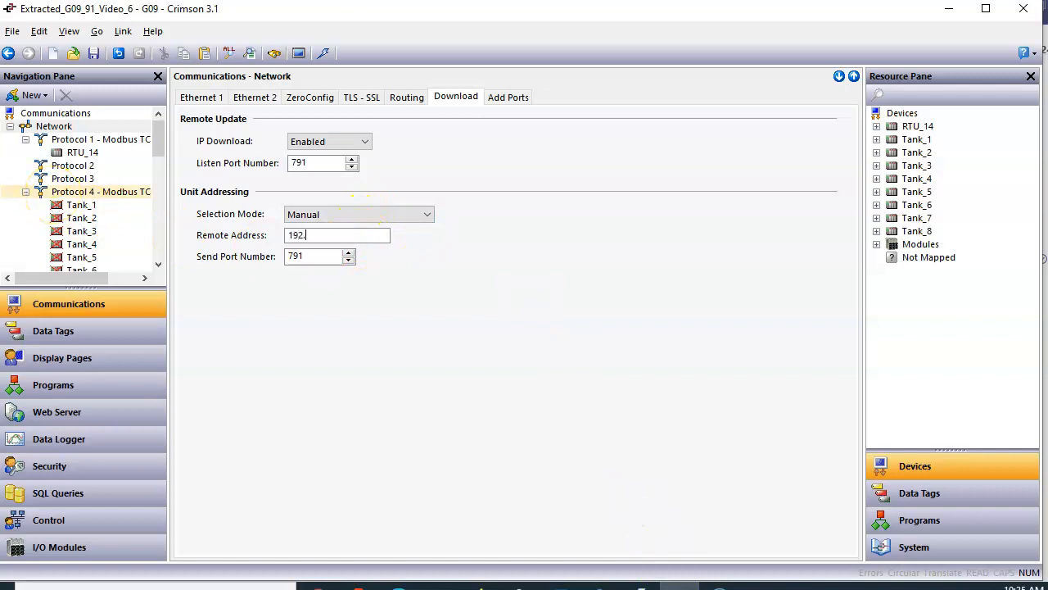
{"action": "type", "text": "168.254.44"}
{"action": "key", "text": "ctrl+a"}
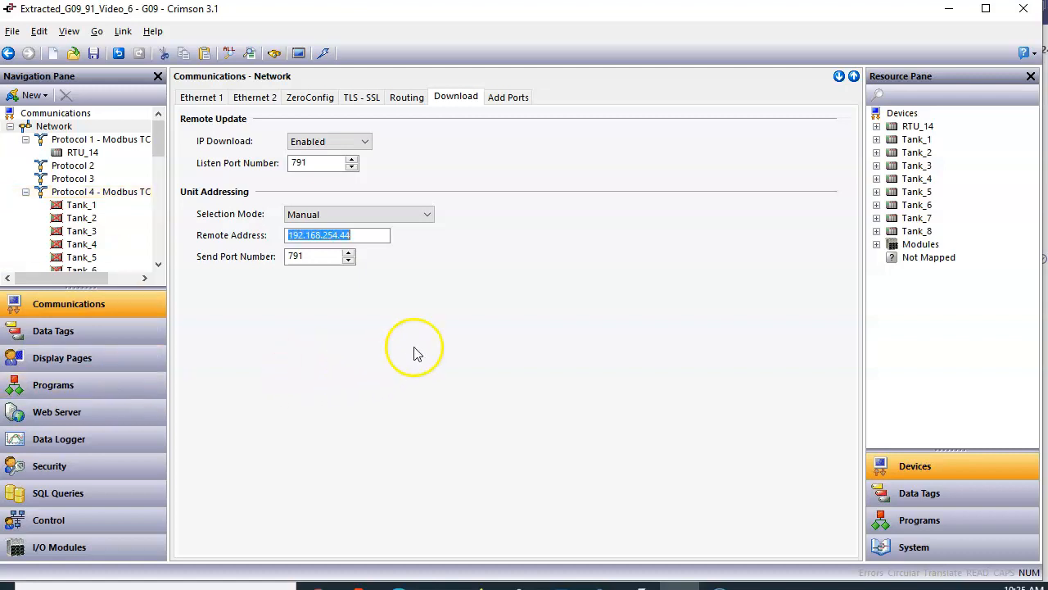
{"action": "left_click", "coordinate": [322, 55]}
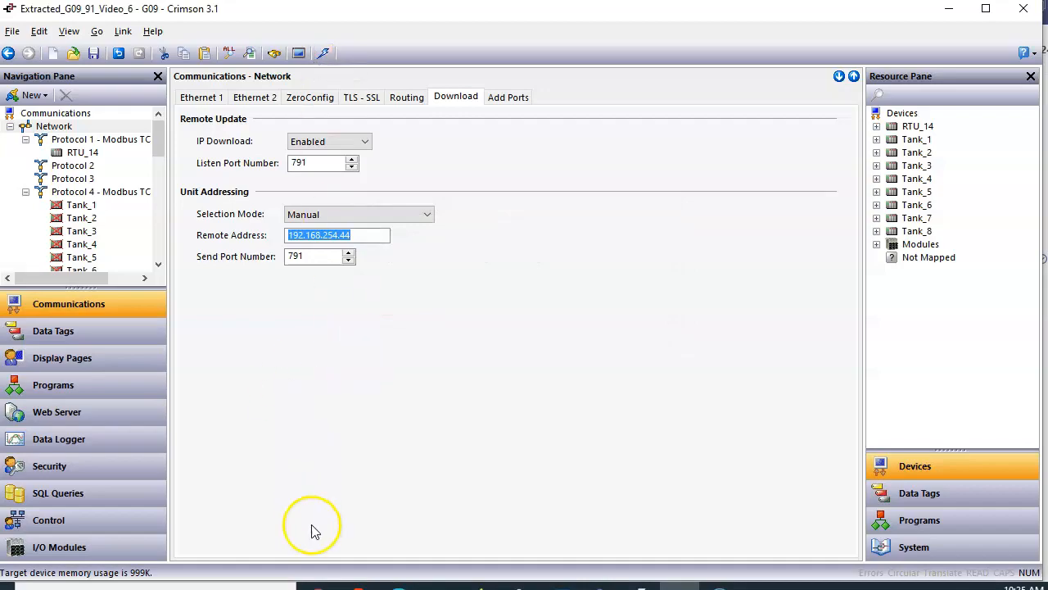
Step: Switch to the device's remote view in the browser and test the pump symbol by toggling it on and off
{"action": "left_click", "coordinate": [319, 585]}
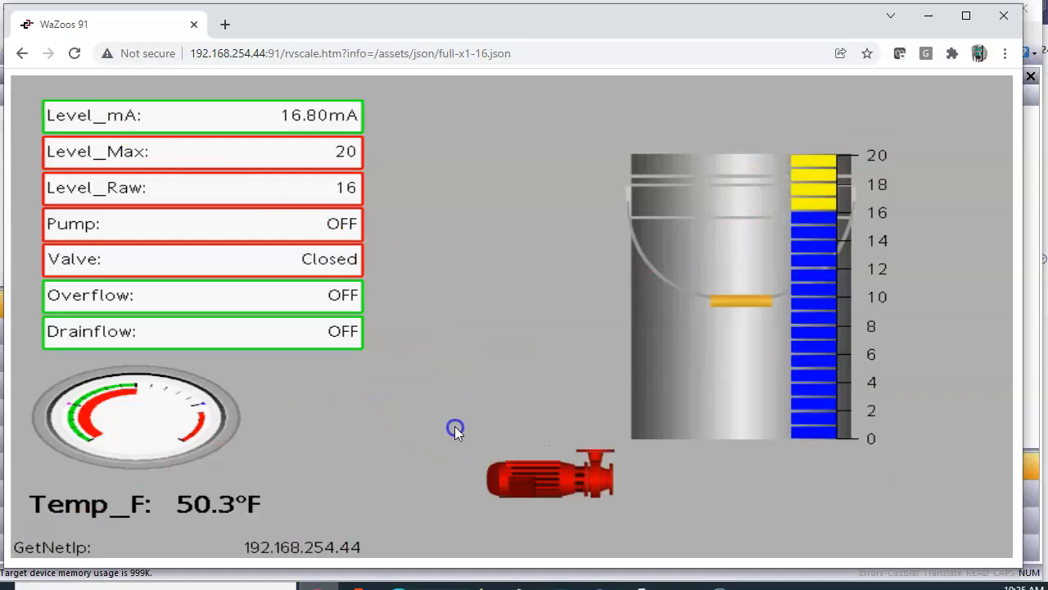
{"action": "left_click", "coordinate": [551, 482]}
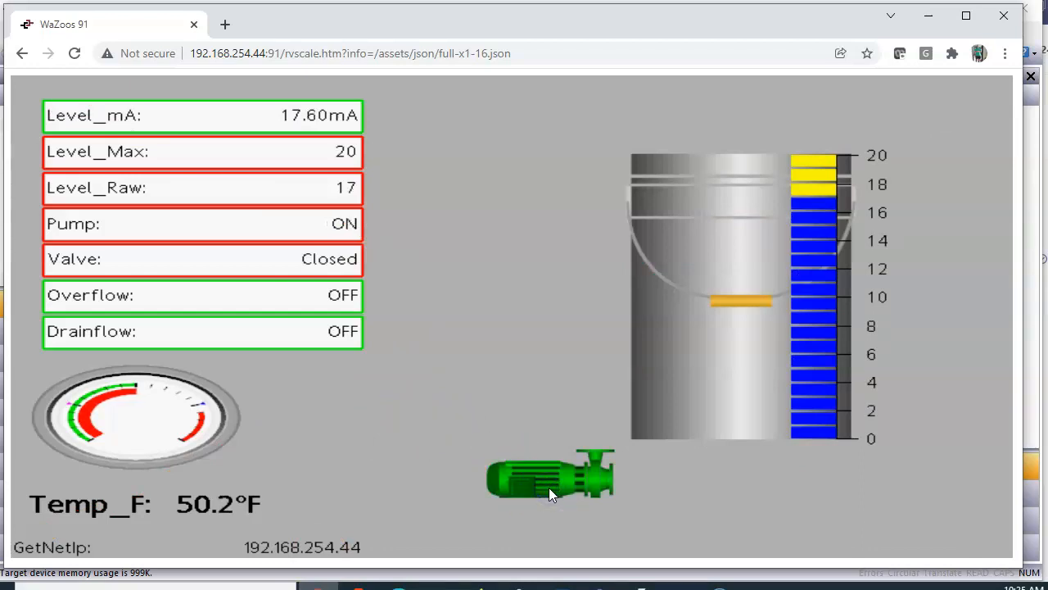
{"action": "left_click", "coordinate": [548, 487]}
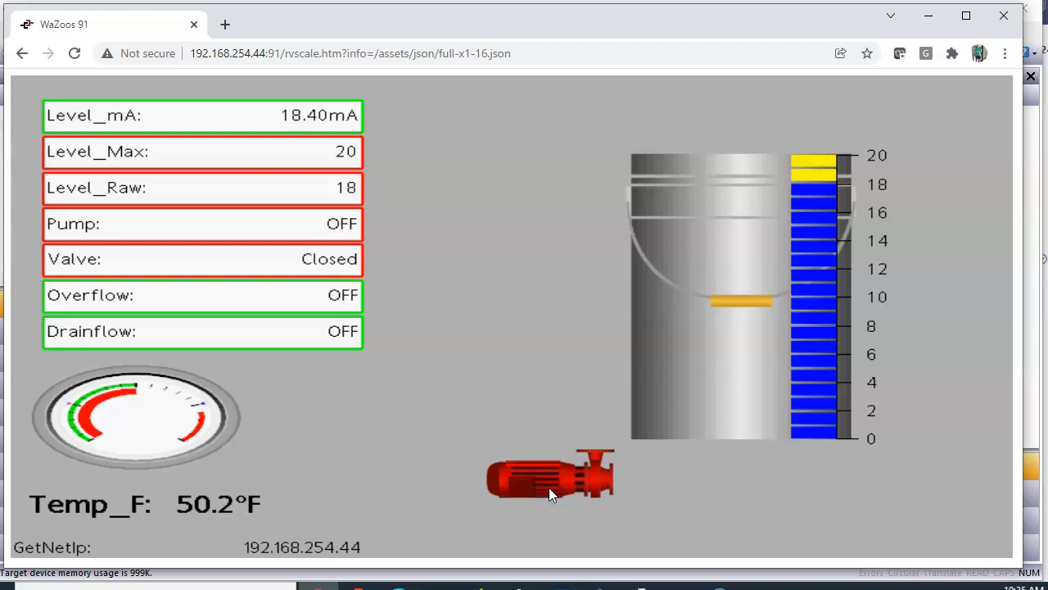
{"action": "left_click", "coordinate": [551, 413]}
Step: Switch back to Crimson and move Page2's pump symbol to just below the lower end of the bucket's level scale
{"action": "left_click", "coordinate": [680, 584]}
{"action": "left_click", "coordinate": [129, 365]}
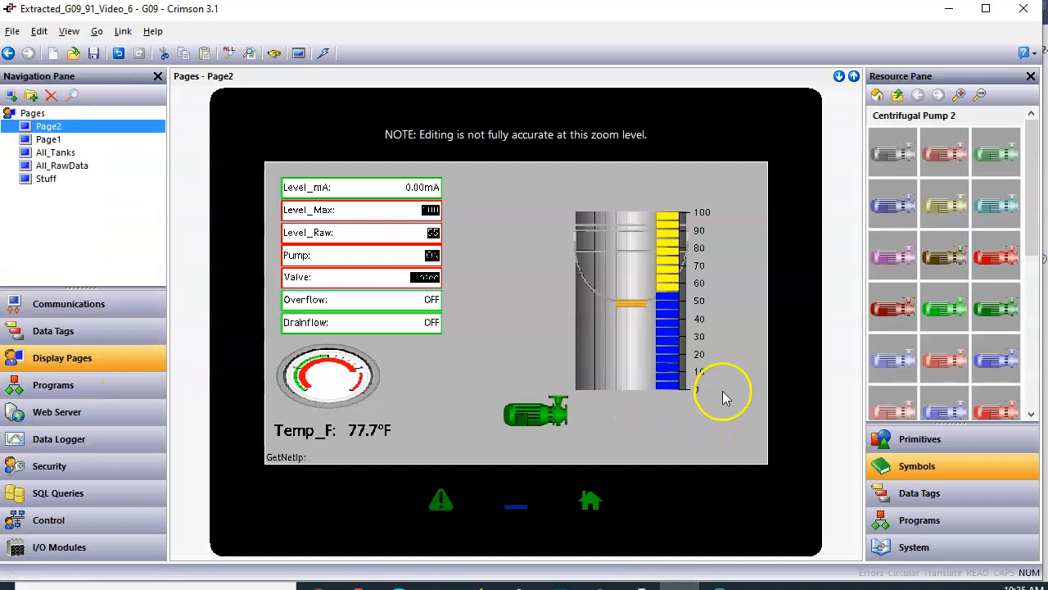
{"action": "left_click_drag", "start_coordinate": [550, 414], "coordinate": [721, 412]}
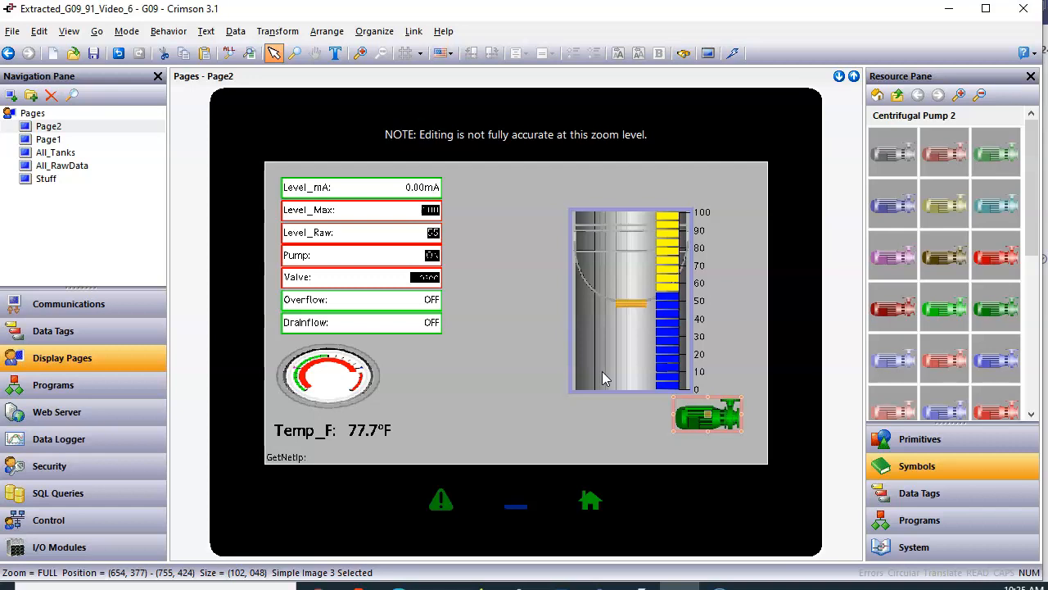
{"action": "key", "text": "Escape"}
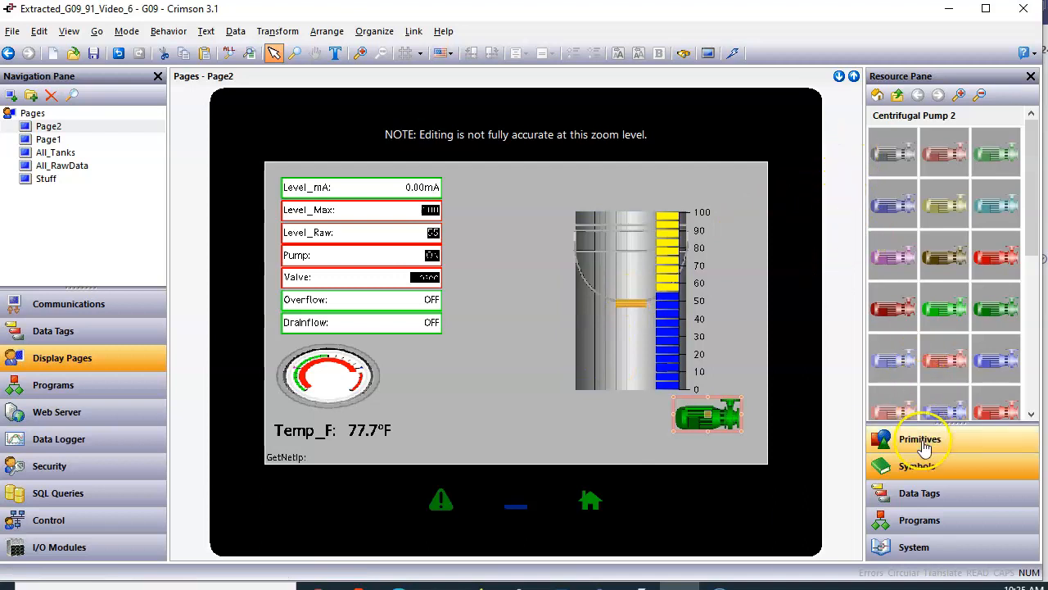
{"action": "left_click", "coordinate": [918, 472]}
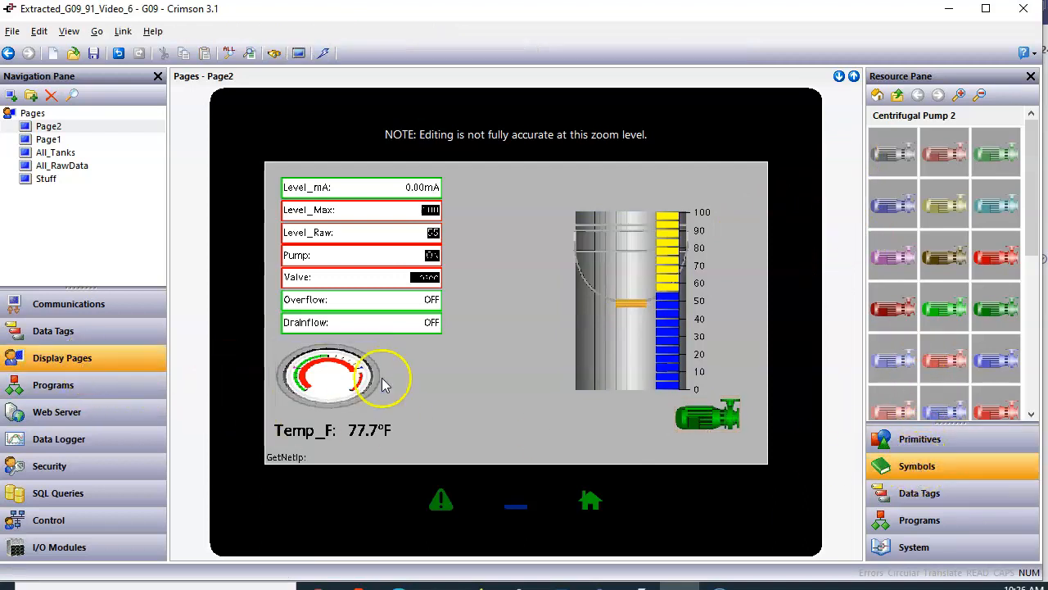
Step: Find the PVC Two-Way Ball Valve in the Valves symbol category and open its color variants
{"action": "left_click", "coordinate": [879, 95]}
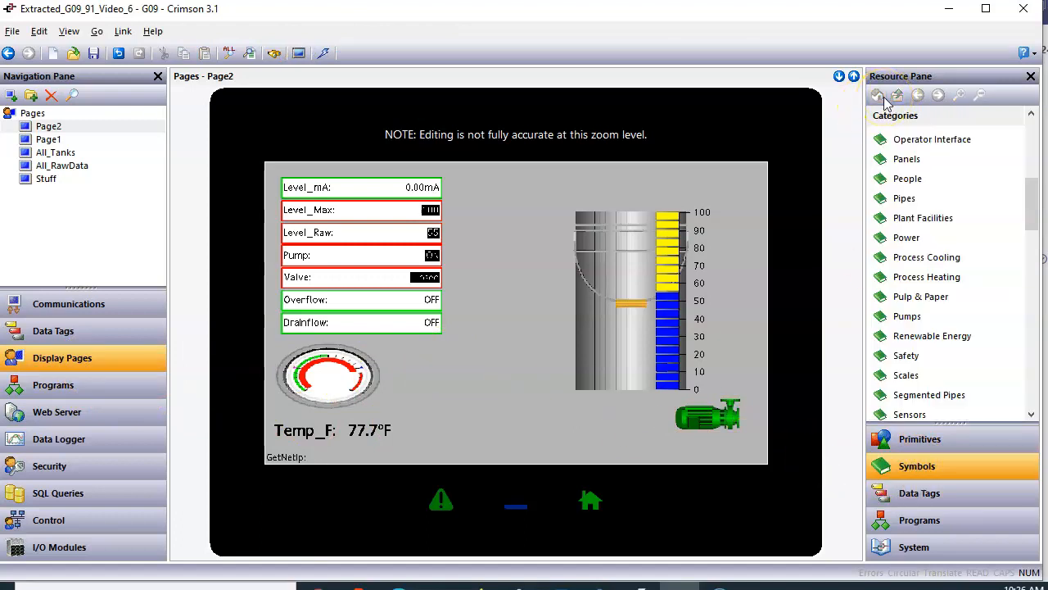
{"action": "left_click_drag", "start_coordinate": [1029, 225], "coordinate": [1030, 413]}
{"action": "left_click", "coordinate": [903, 351]}
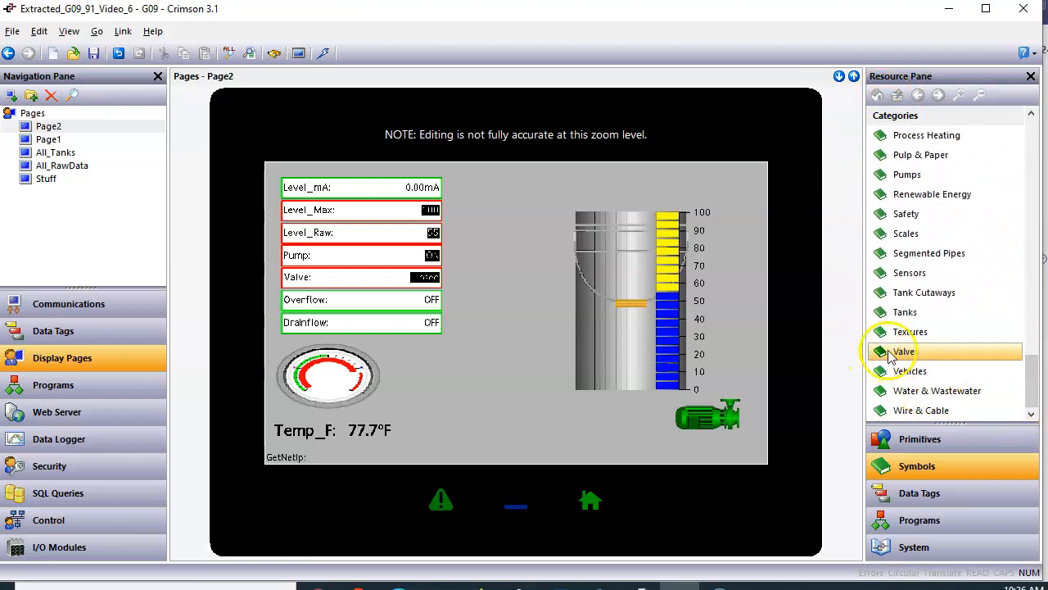
{"action": "left_click", "coordinate": [913, 352]}
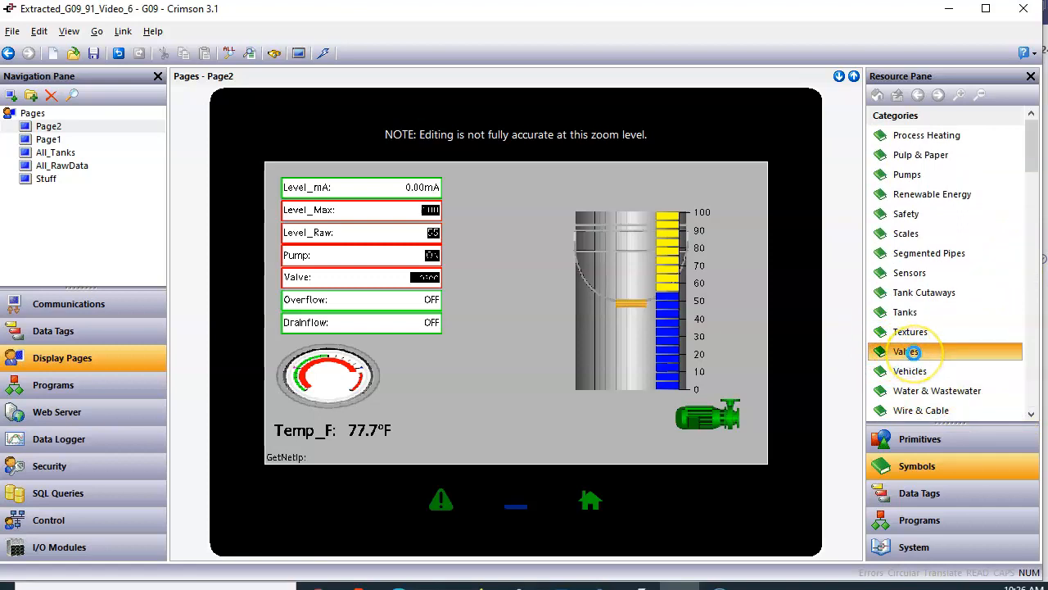
{"action": "left_click", "coordinate": [913, 351]}
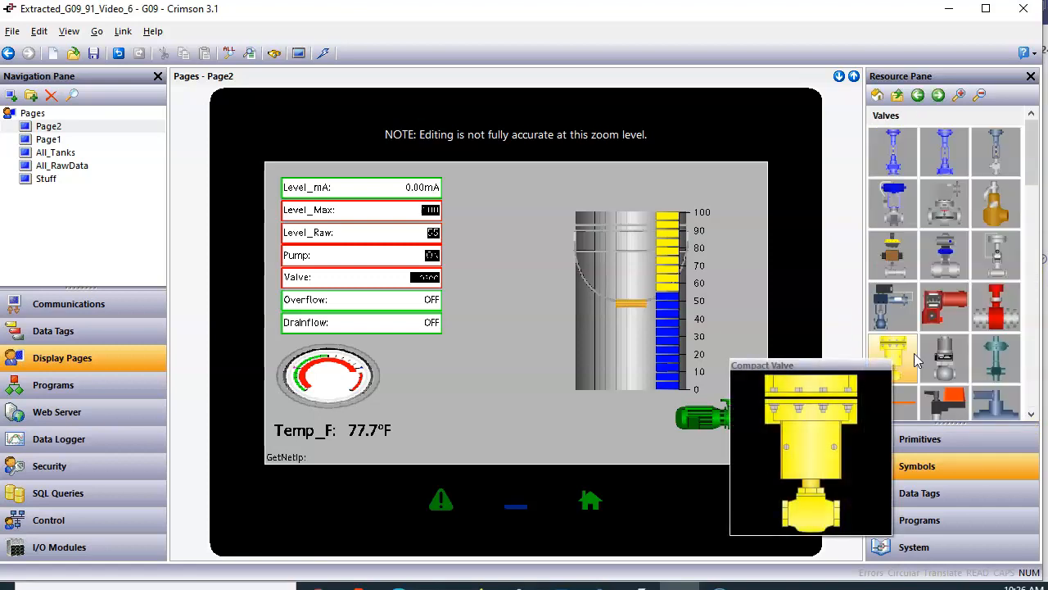
{"action": "left_click", "coordinate": [954, 64]}
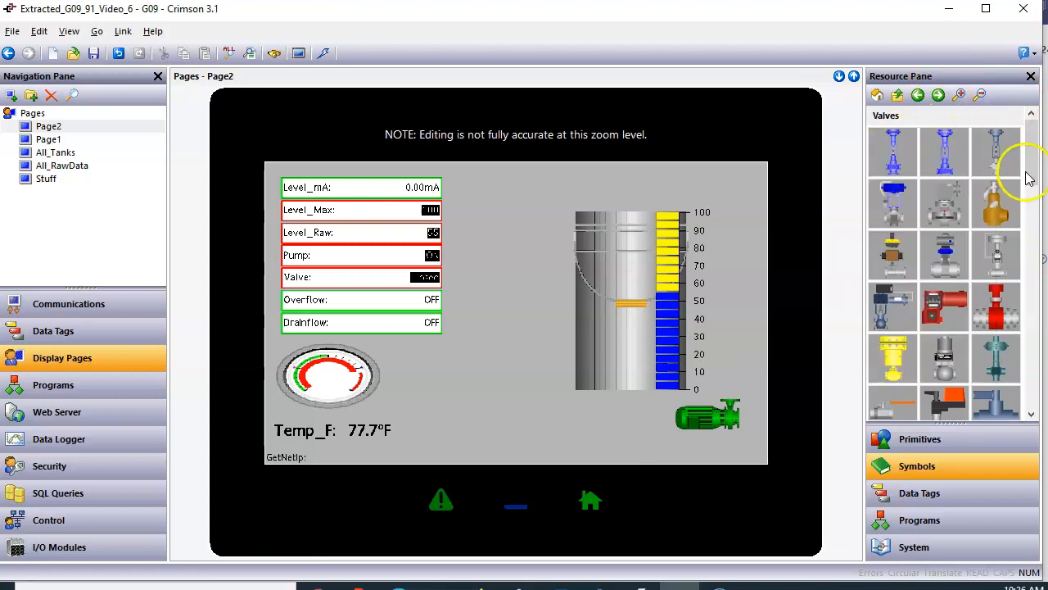
{"action": "scroll", "coordinate": [1024, 172], "scroll_direction": "down", "scroll_amount": 1}
{"action": "scroll", "coordinate": [1024, 172], "scroll_direction": "up", "scroll_amount": 1}
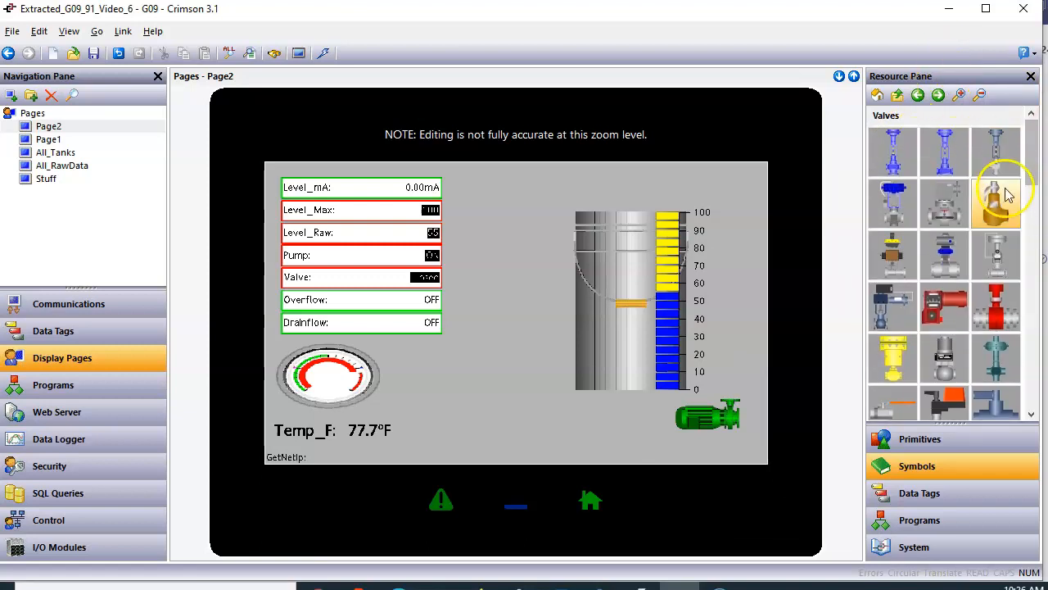
{"action": "mouse_move", "coordinate": [1006, 409]}
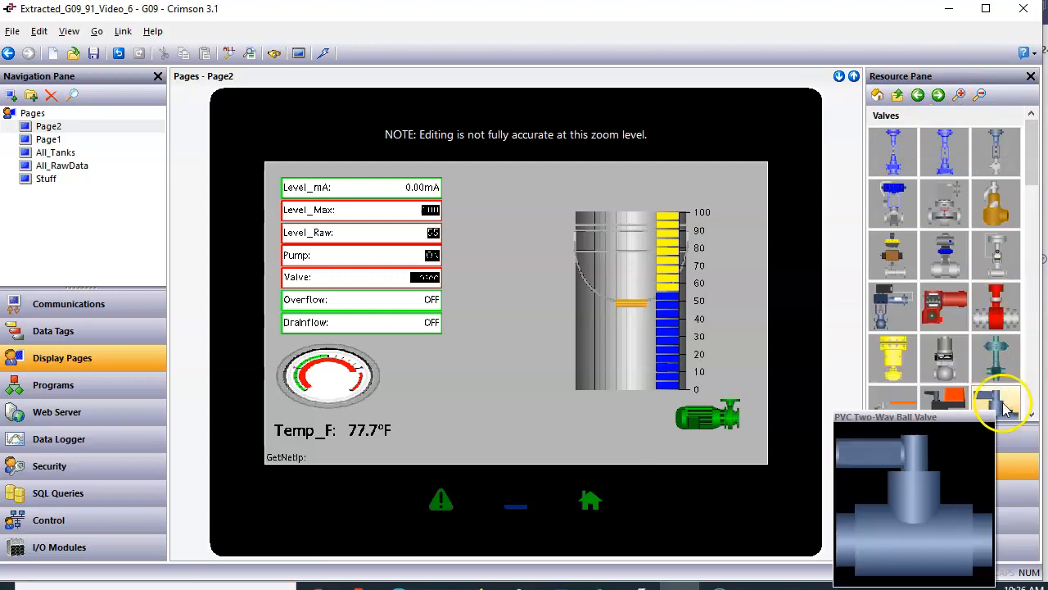
{"action": "scroll", "coordinate": [1037, 199], "scroll_direction": "down", "scroll_amount": 2}
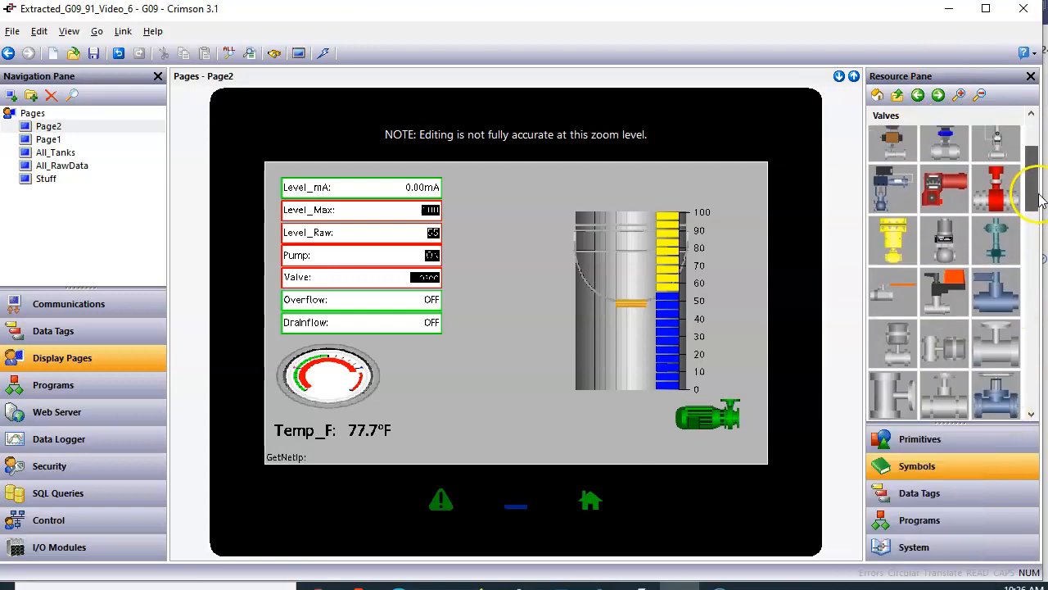
{"action": "mouse_move", "coordinate": [1012, 275]}
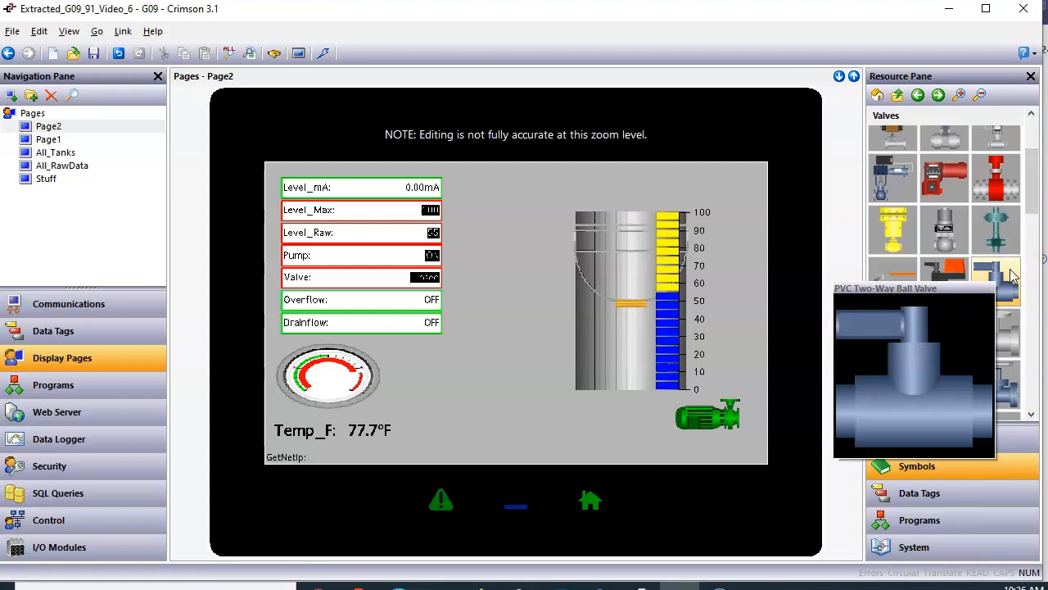
{"action": "double_click", "coordinate": [1012, 277]}
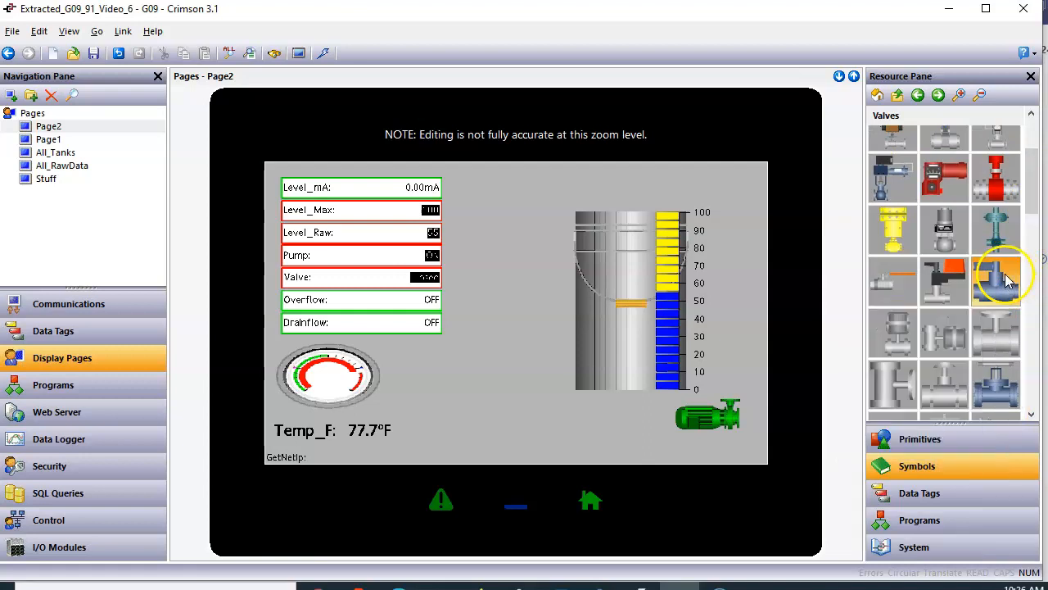
{"action": "mouse_move", "coordinate": [1008, 282]}
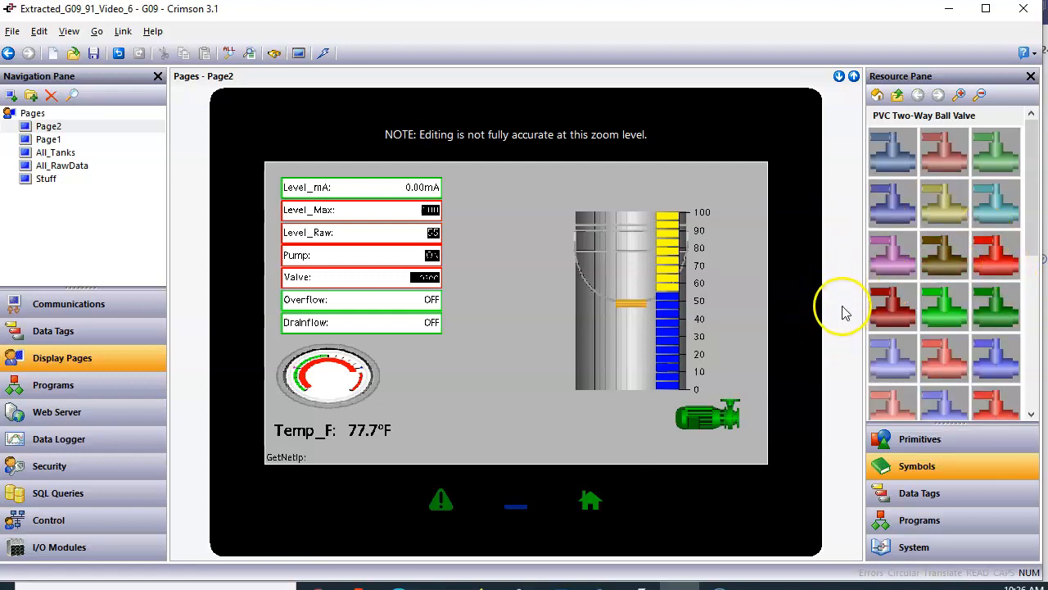
{"action": "mouse_move", "coordinate": [1003, 262]}
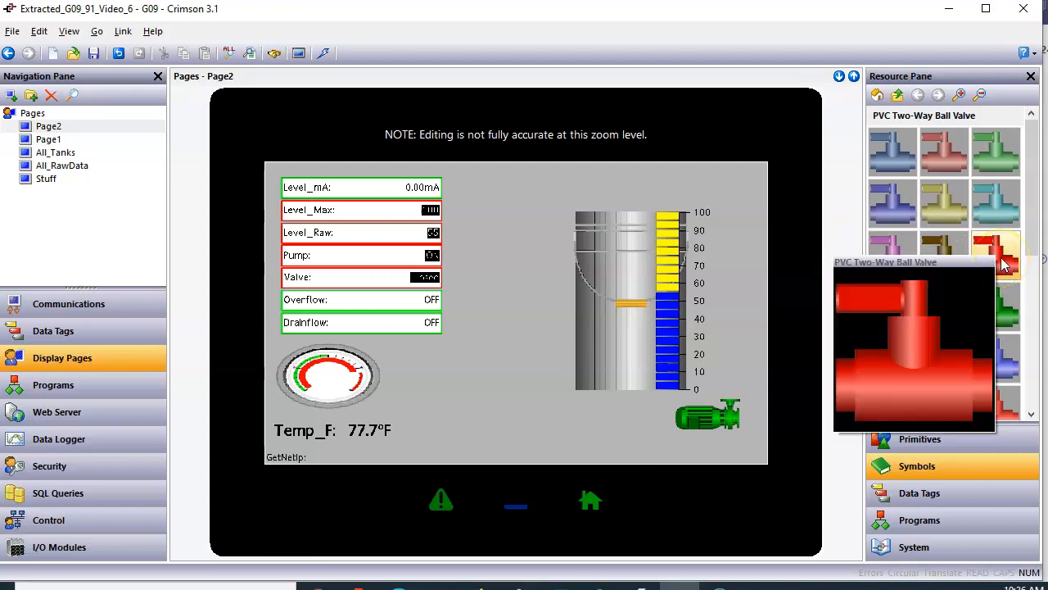
{"action": "mouse_move", "coordinate": [950, 308]}
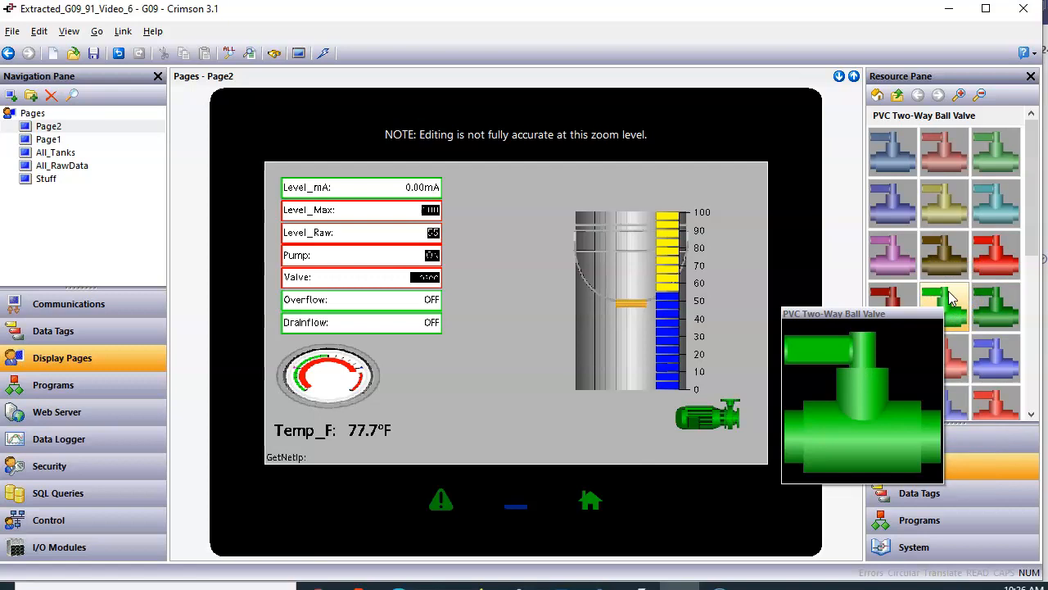
{"action": "left_click_drag", "start_coordinate": [950, 299], "coordinate": [706, 412]}
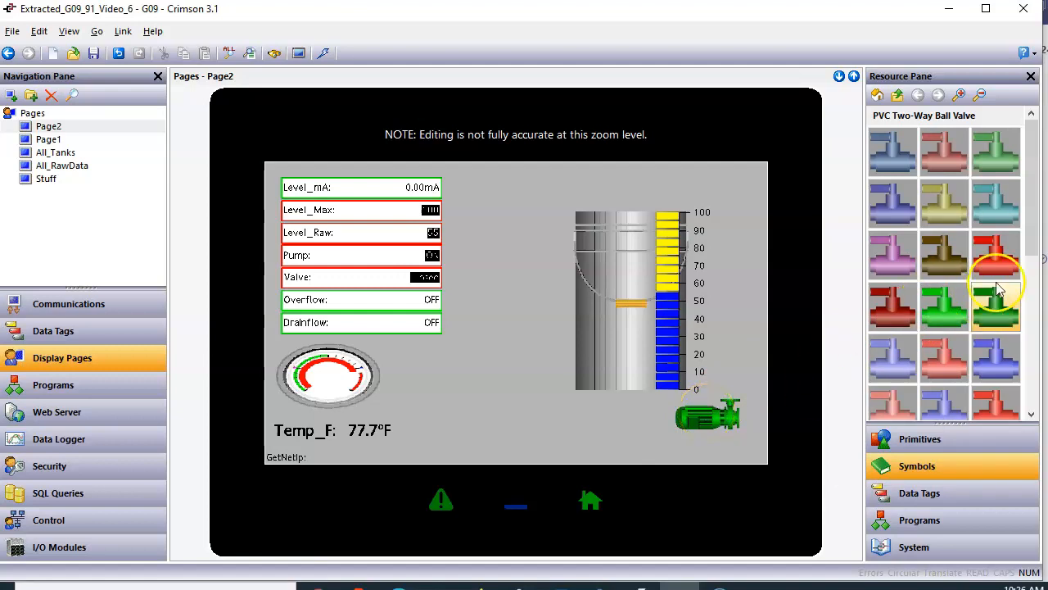
{"action": "mouse_move", "coordinate": [884, 331]}
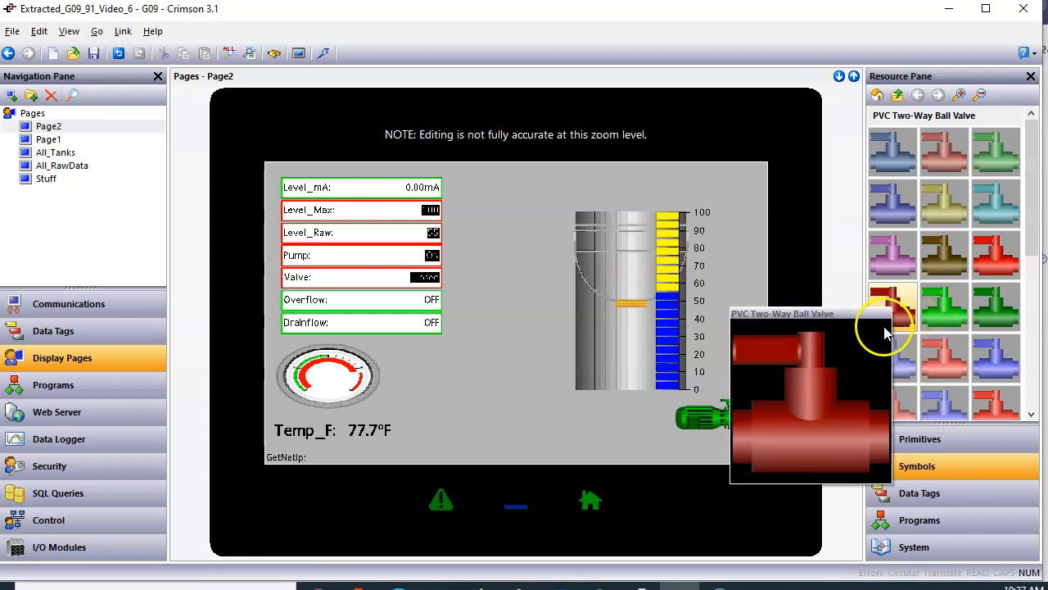
{"action": "left_click", "coordinate": [704, 376]}
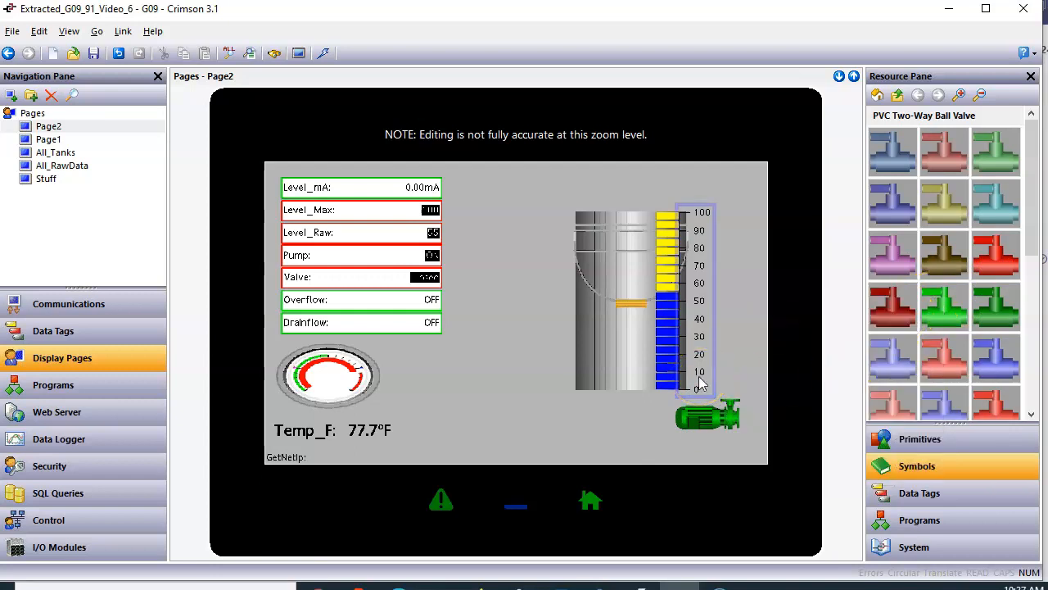
{"action": "left_click", "coordinate": [784, 303]}
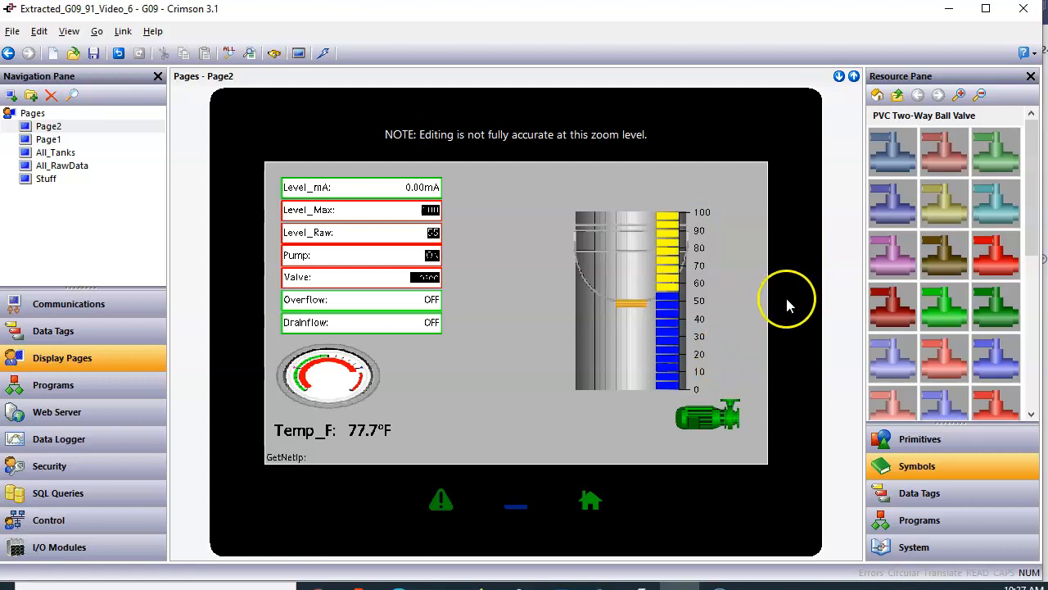
{"action": "left_click", "coordinate": [926, 298]}
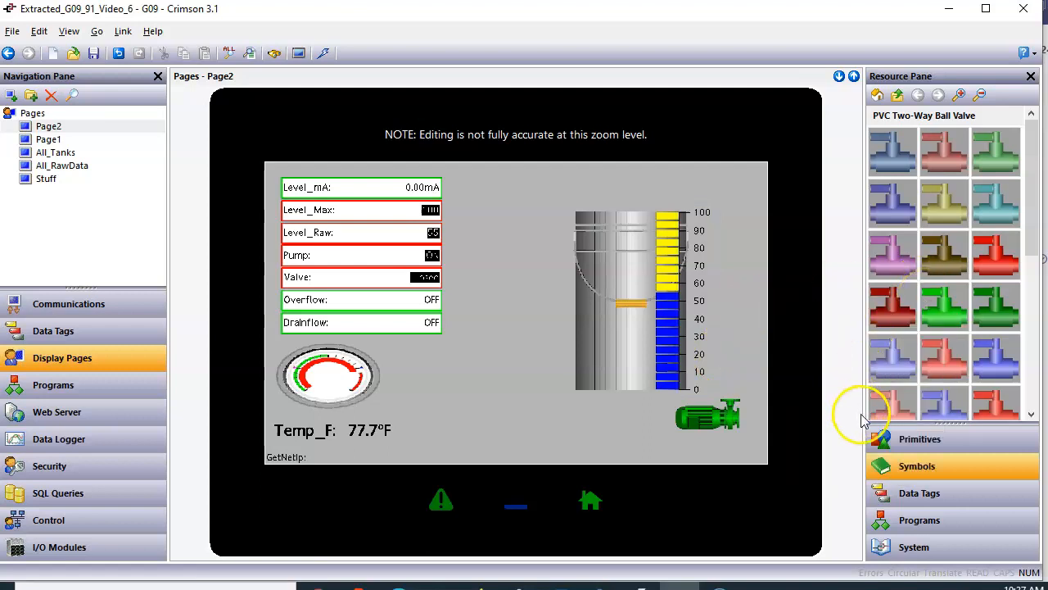
Step: Place an Animated Image from the Core Primitives on Page2, about 57 by 57, just outside the bucket's lower-left corner
{"action": "left_click", "coordinate": [891, 442]}
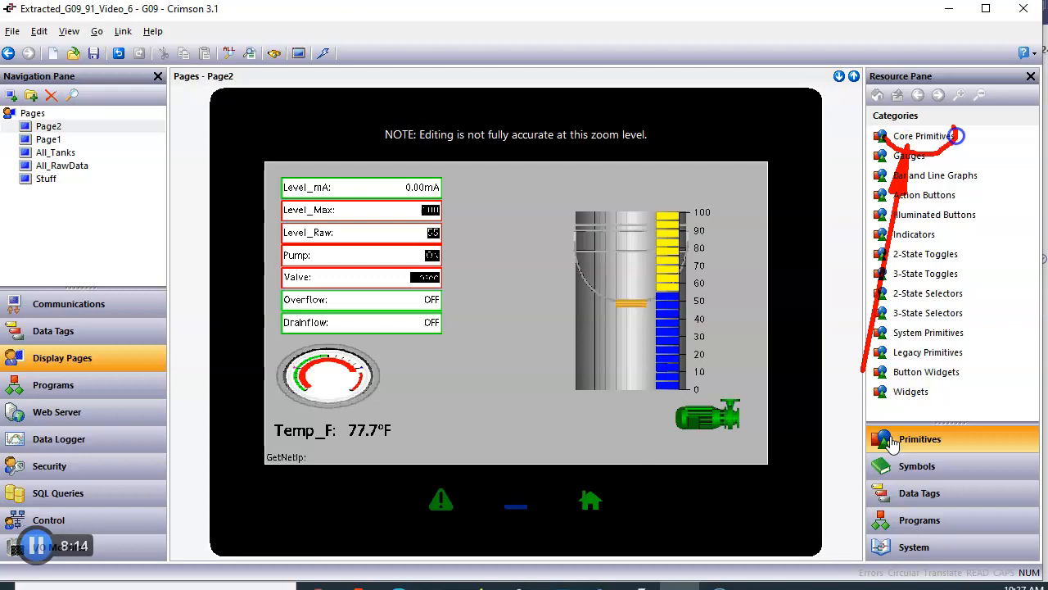
{"action": "left_click", "coordinate": [918, 141]}
{"action": "double_click", "coordinate": [918, 141]}
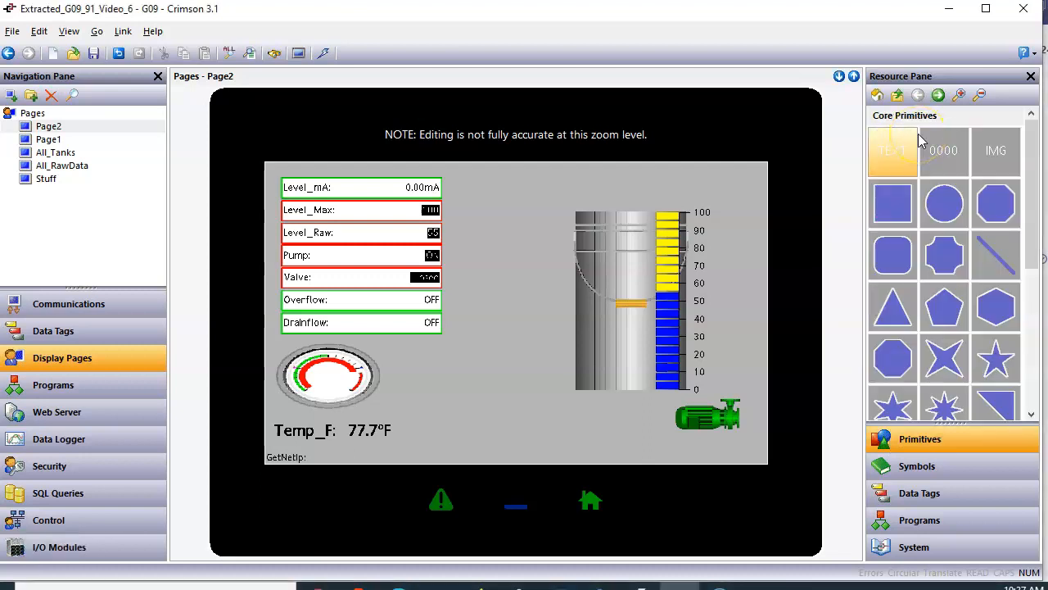
{"action": "mouse_move", "coordinate": [987, 150]}
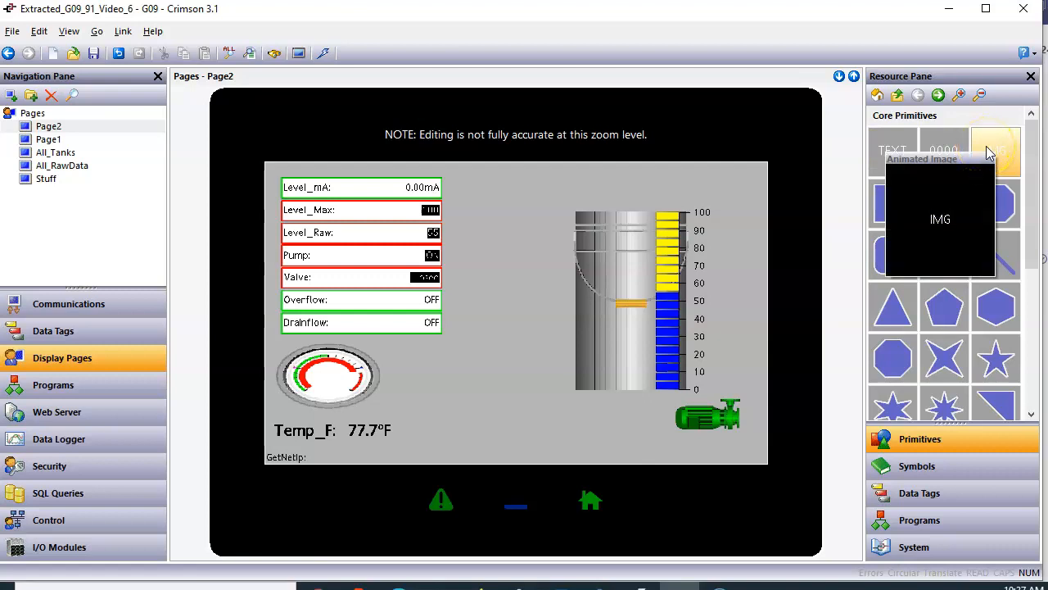
{"action": "left_click", "coordinate": [997, 156]}
{"action": "mouse_move", "coordinate": [999, 155]}
{"action": "left_mouse_down"}
{"action": "mouse_move", "coordinate": [693, 217]}
{"action": "mouse_move", "coordinate": [496, 373]}
{"action": "mouse_move", "coordinate": [547, 423]}
{"action": "mouse_move", "coordinate": [545, 408]}
{"action": "left_mouse_up"}
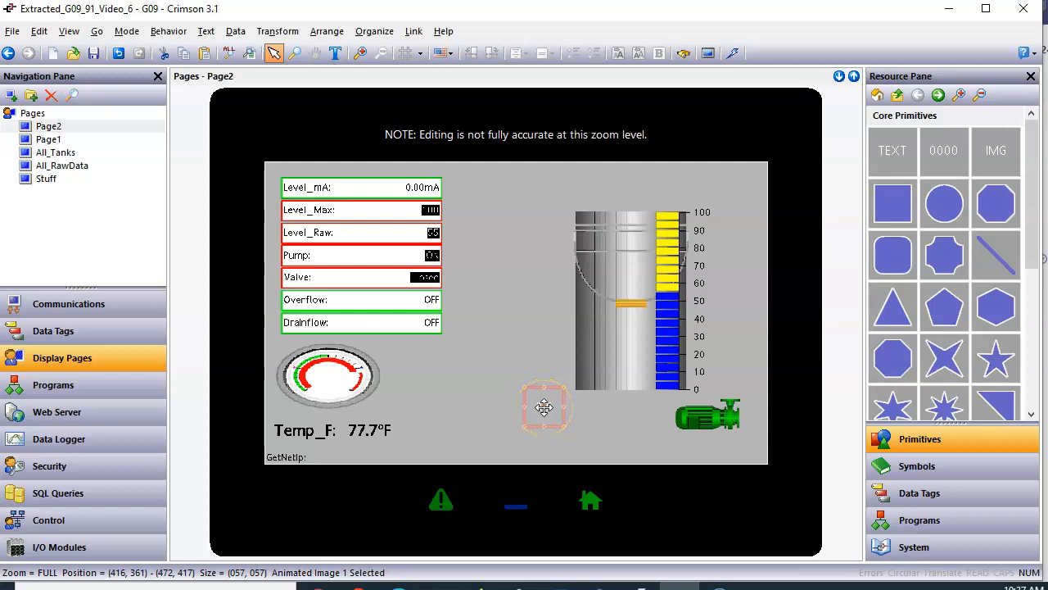
Step: Open the new animated image's properties and set its image count to 2
{"action": "left_click", "coordinate": [551, 408]}
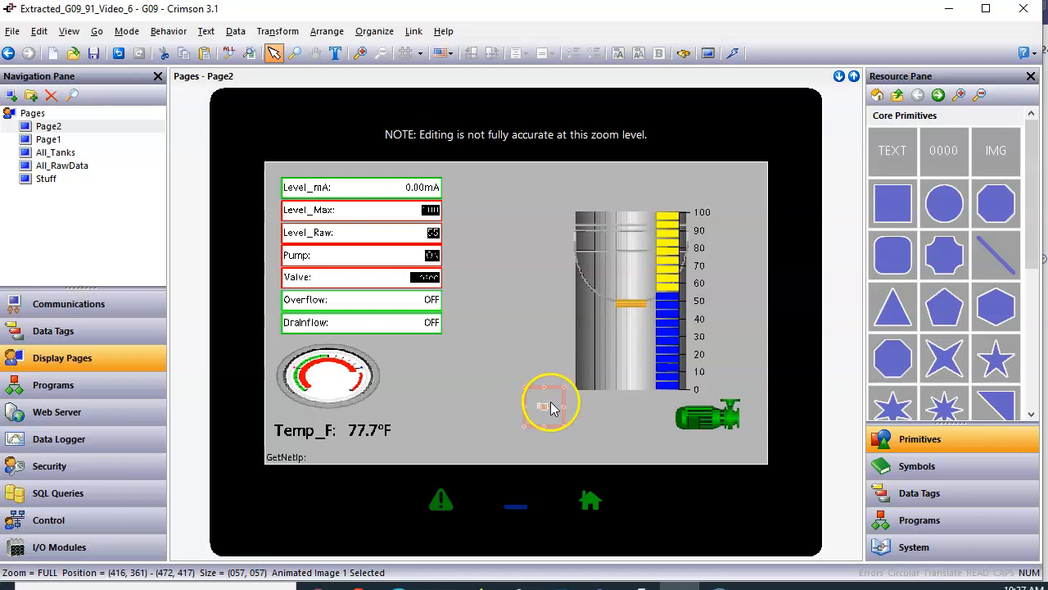
{"action": "double_click", "coordinate": [550, 408]}
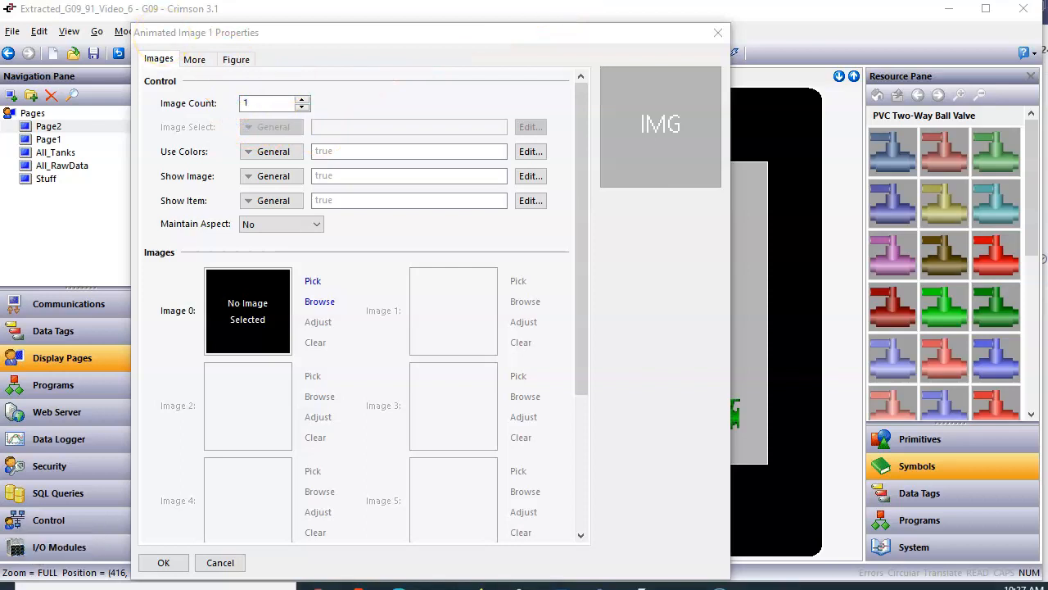
{"action": "left_click", "coordinate": [302, 99]}
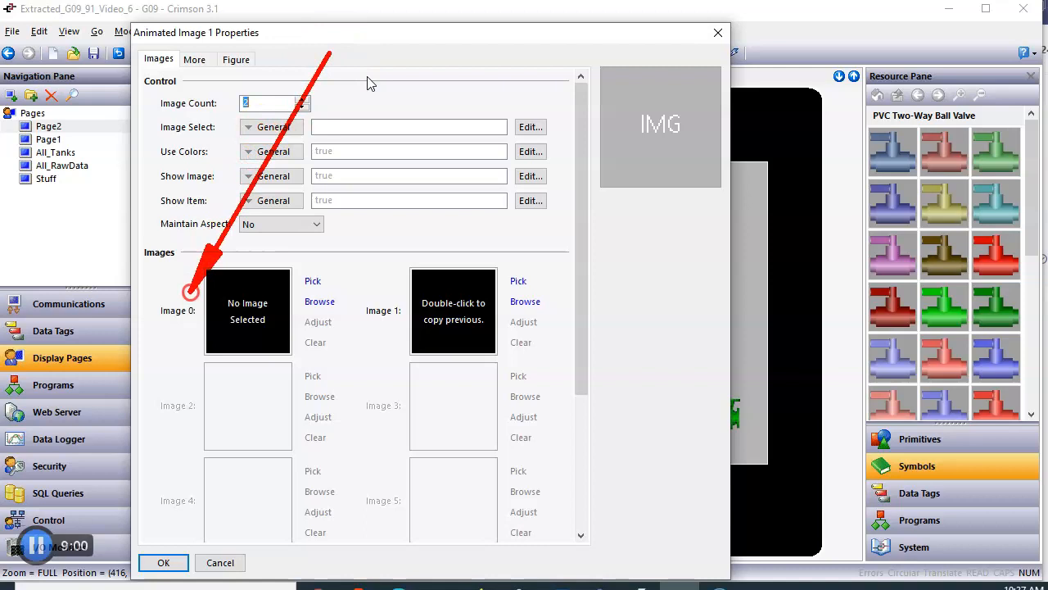
Step: Assign the bright red PVC Two-Way Ball Valve symbol to Image 0 and the bright green one to Image 1
{"action": "mouse_move", "coordinate": [995, 266]}
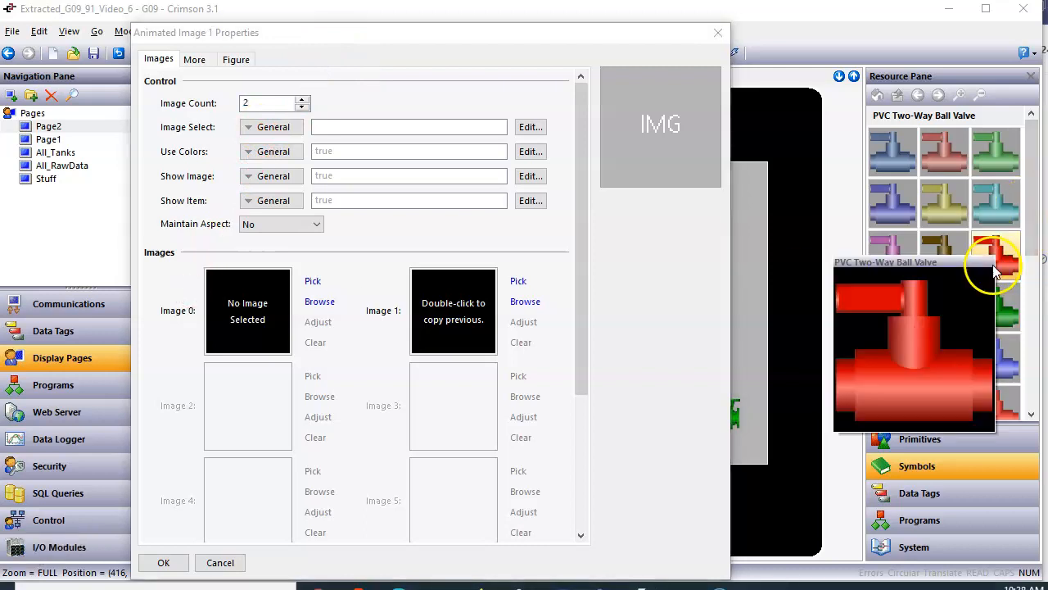
{"action": "left_click_drag", "start_coordinate": [995, 266], "coordinate": [260, 296]}
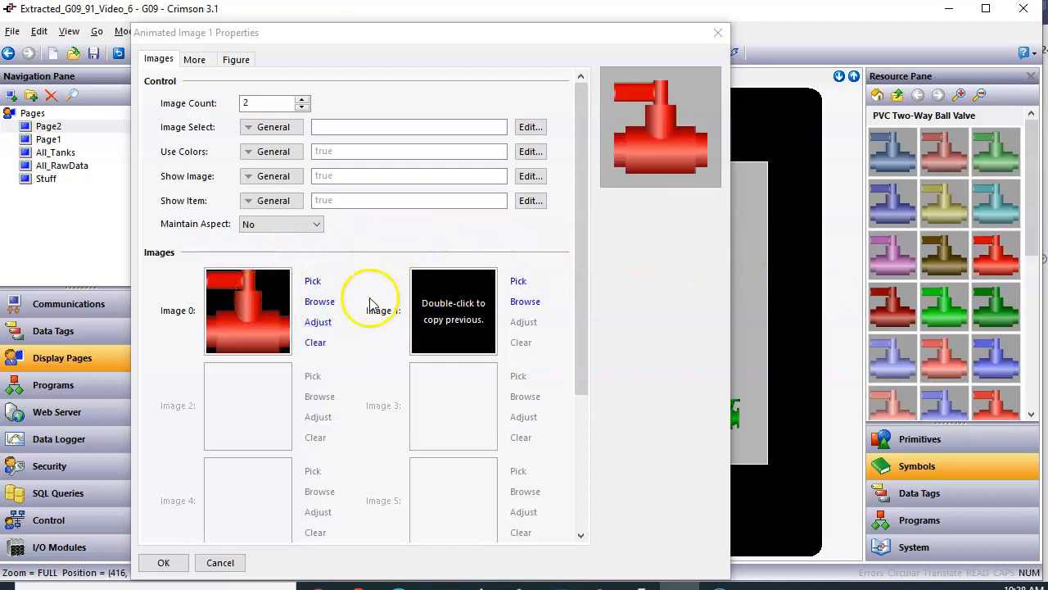
{"action": "left_click_drag", "start_coordinate": [942, 315], "coordinate": [455, 295]}
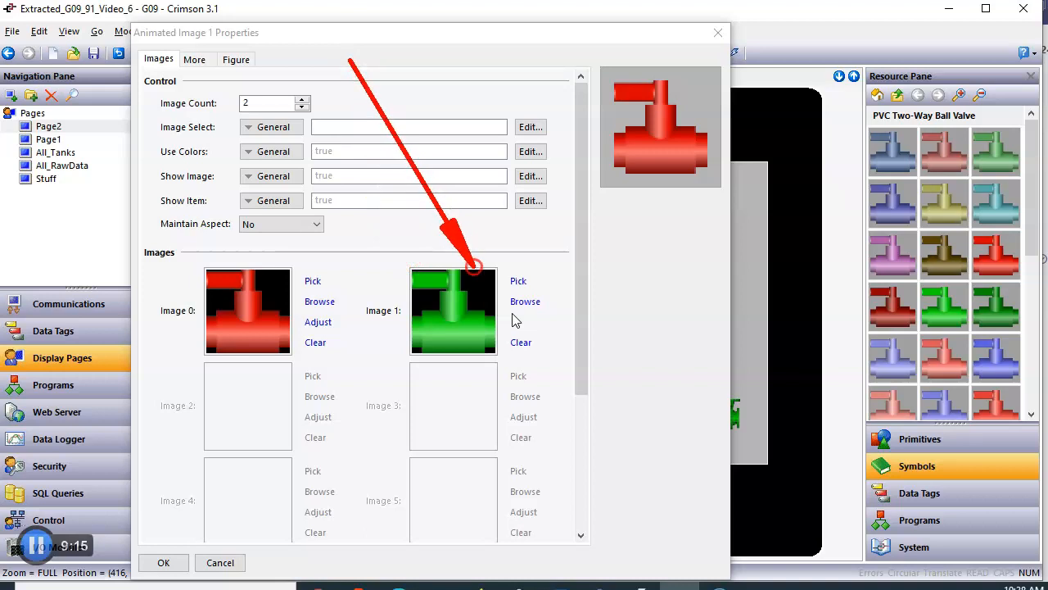
{"action": "left_click", "coordinate": [560, 252]}
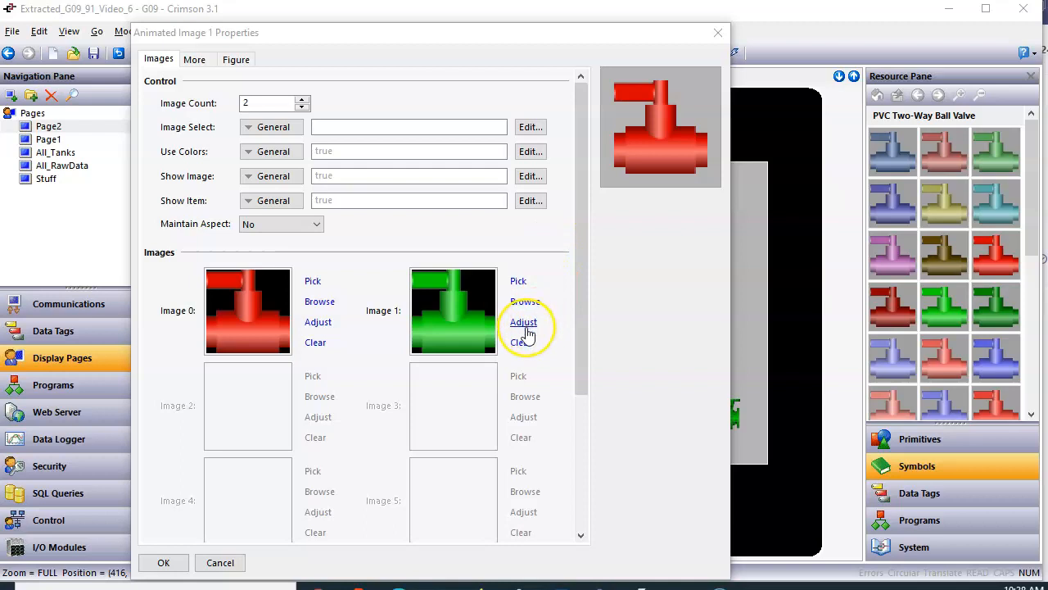
Step: Mirror the green valve in Image 1 horizontally and apply the image adjustment
{"action": "left_click", "coordinate": [524, 322]}
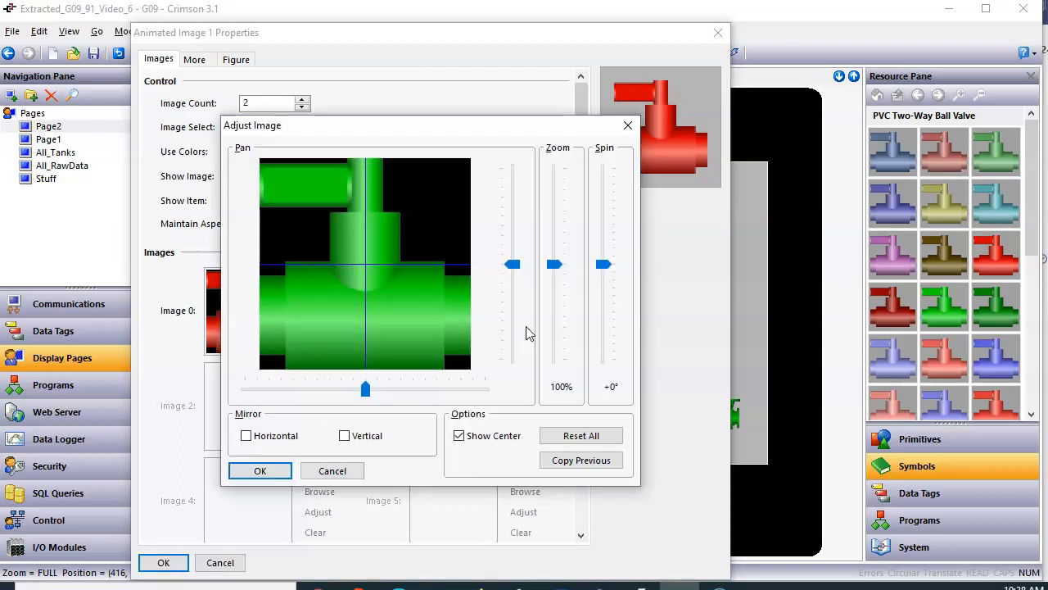
{"action": "left_click", "coordinate": [247, 435]}
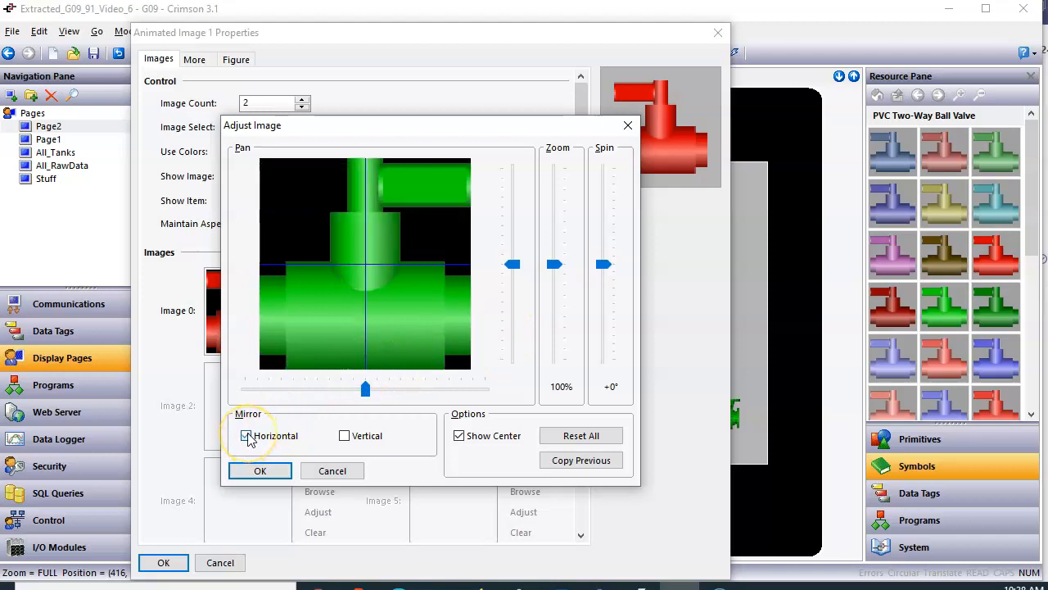
{"action": "left_click", "coordinate": [247, 436]}
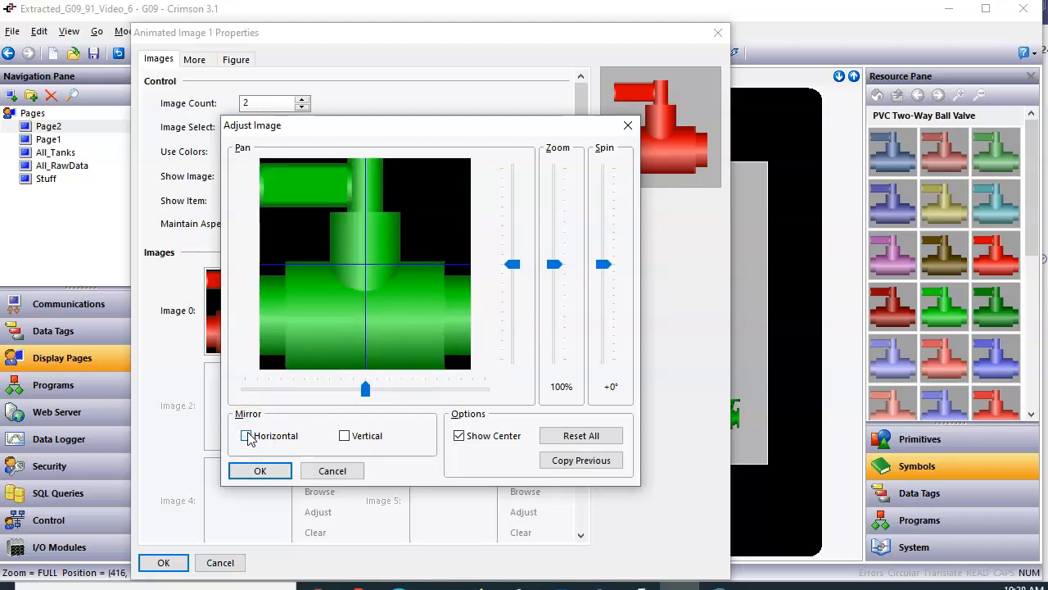
{"action": "left_click", "coordinate": [247, 436]}
{"action": "left_click", "coordinate": [352, 243]}
{"action": "left_click", "coordinate": [415, 194]}
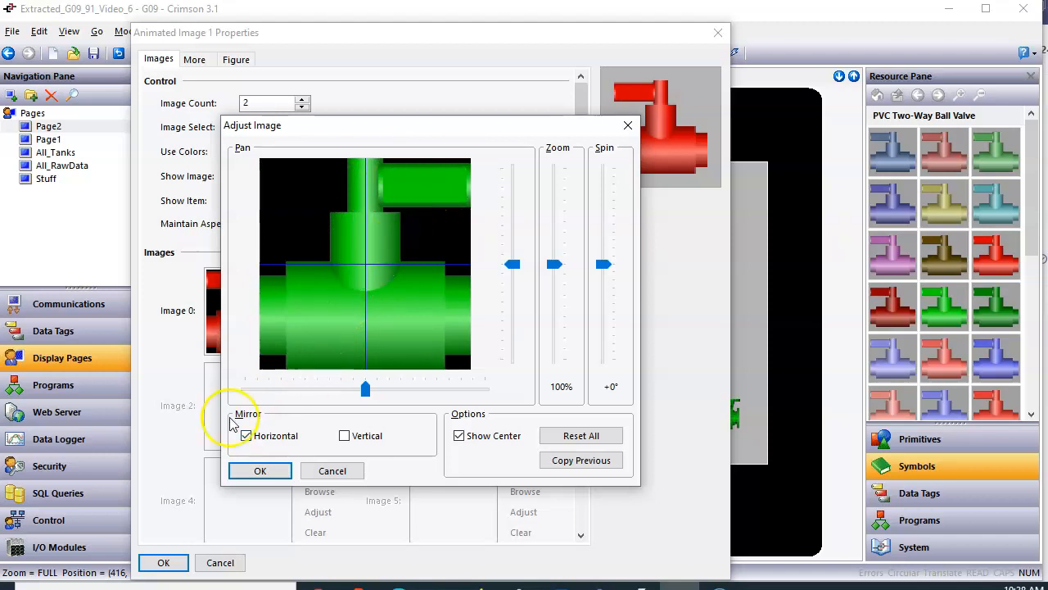
{"action": "left_click", "coordinate": [252, 471]}
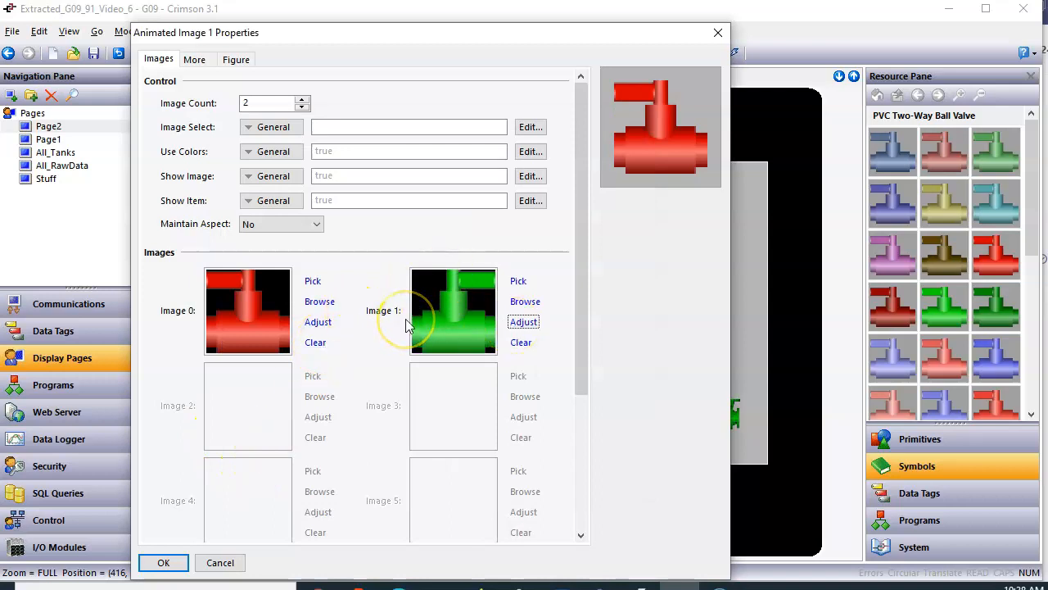
Step: Set the animated valve image to maintain its aspect ratio
{"action": "left_click", "coordinate": [316, 224]}
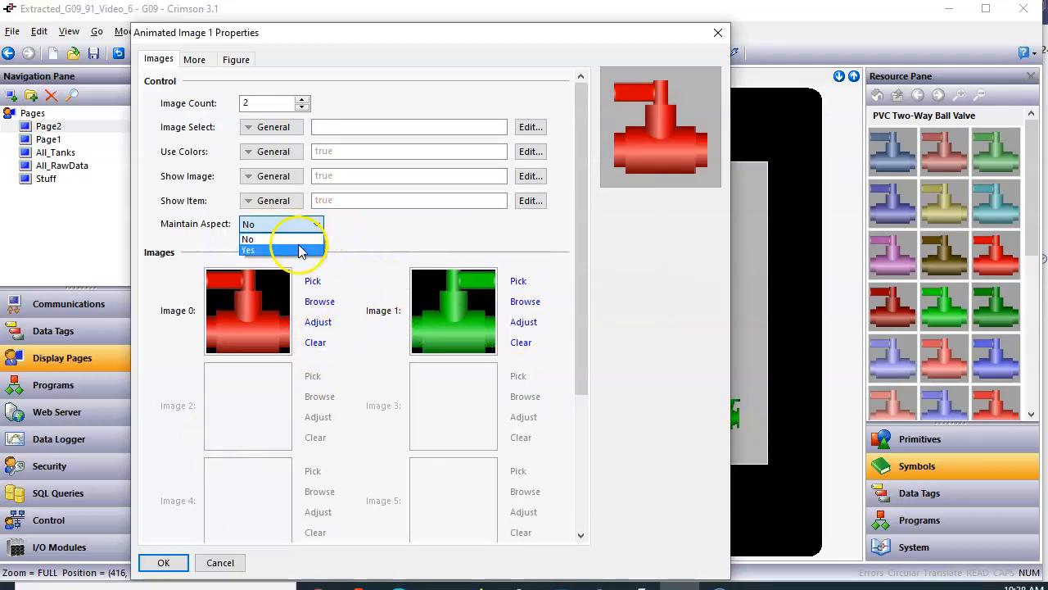
{"action": "left_click", "coordinate": [300, 249]}
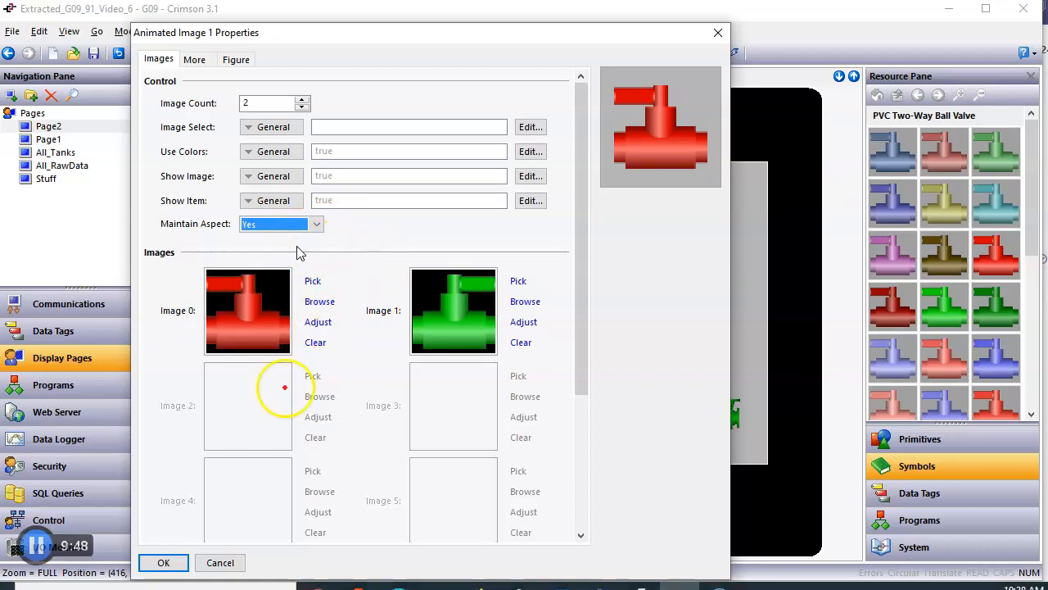
{"action": "left_click_drag", "start_coordinate": [346, 496], "coordinate": [187, 326]}
{"action": "mouse_move", "coordinate": [503, 446]}
{"action": "left_mouse_down"}
{"action": "mouse_move", "coordinate": [446, 406]}
{"action": "mouse_move", "coordinate": [394, 326]}
{"action": "left_mouse_up"}
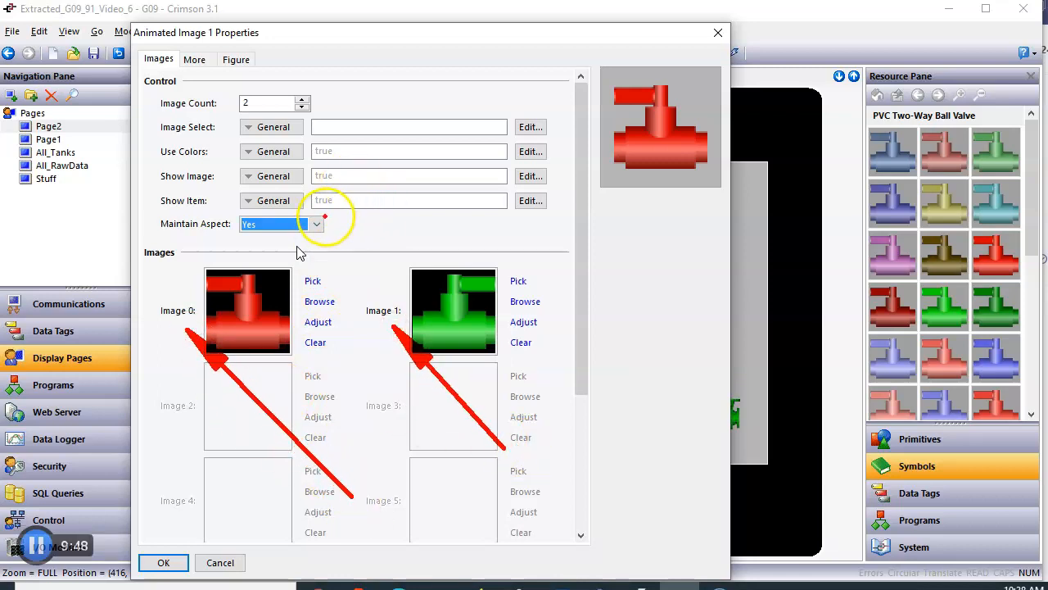
{"action": "left_click", "coordinate": [318, 215]}
{"action": "mouse_move", "coordinate": [322, 132]}
{"action": "left_mouse_down"}
{"action": "mouse_move", "coordinate": [346, 143]}
{"action": "mouse_move", "coordinate": [335, 117]}
{"action": "mouse_move", "coordinate": [365, 156]}
{"action": "left_mouse_up"}
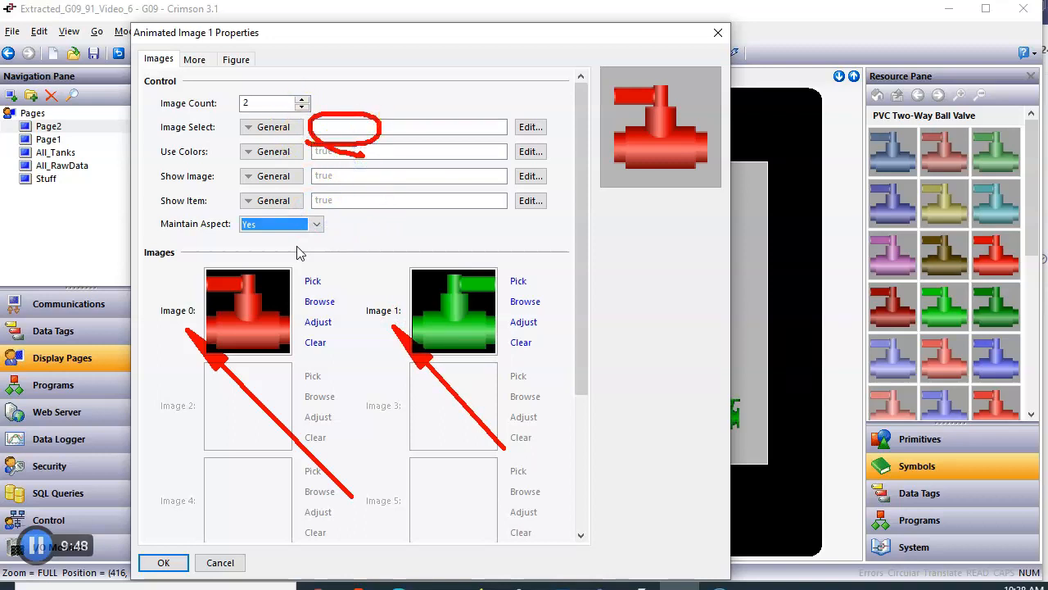
{"action": "mouse_move", "coordinate": [279, 243]}
{"action": "left_mouse_down"}
{"action": "mouse_move", "coordinate": [154, 304]}
{"action": "mouse_move", "coordinate": [298, 250]}
{"action": "mouse_move", "coordinate": [283, 246]}
{"action": "left_mouse_up"}
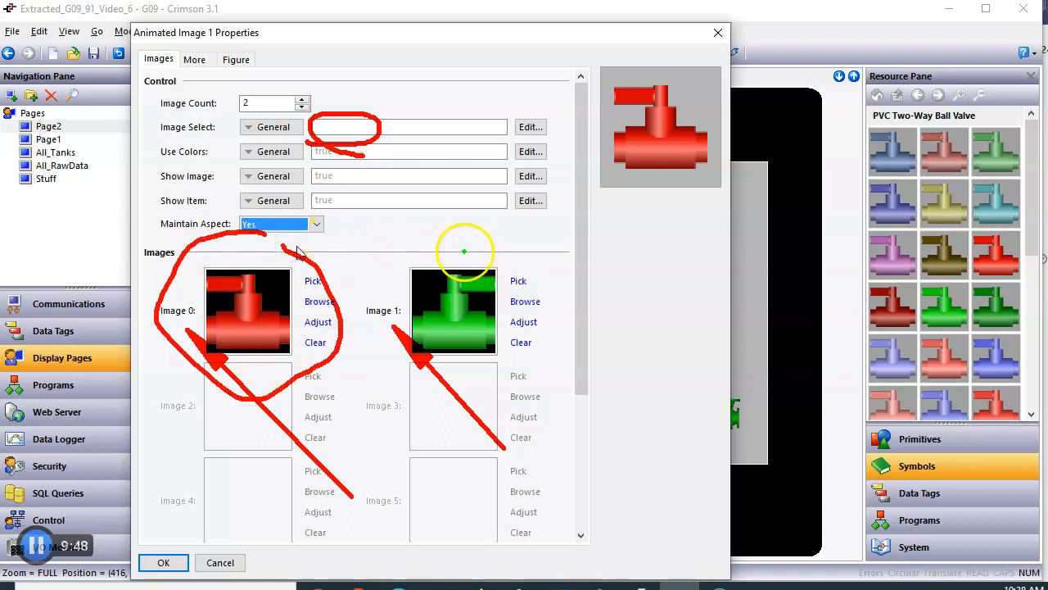
{"action": "mouse_move", "coordinate": [485, 239]}
{"action": "left_mouse_down"}
{"action": "mouse_move", "coordinate": [385, 269]}
{"action": "mouse_move", "coordinate": [566, 284]}
{"action": "mouse_move", "coordinate": [427, 219]}
{"action": "left_mouse_up"}
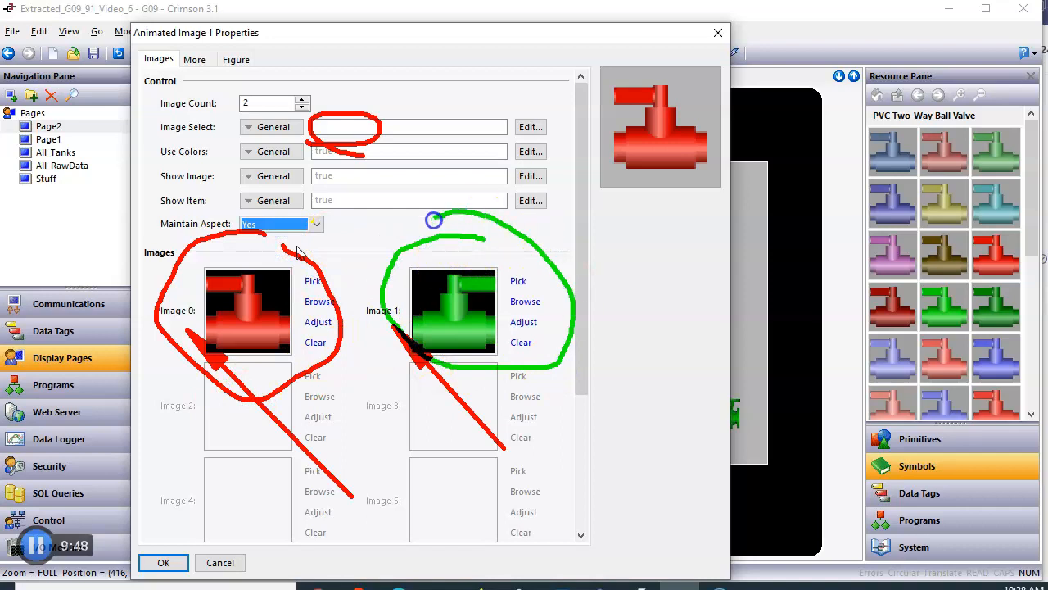
{"action": "key", "text": "Escape"}
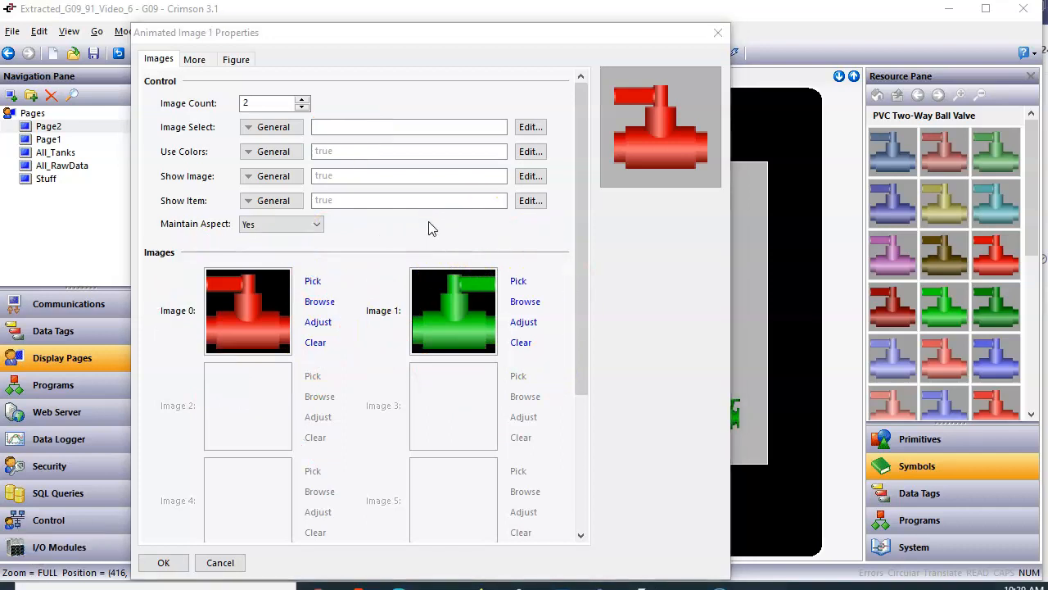
Step: Assign the Valve data tag as the animated image's Image Select source and accept the properties
{"action": "left_click", "coordinate": [992, 494]}
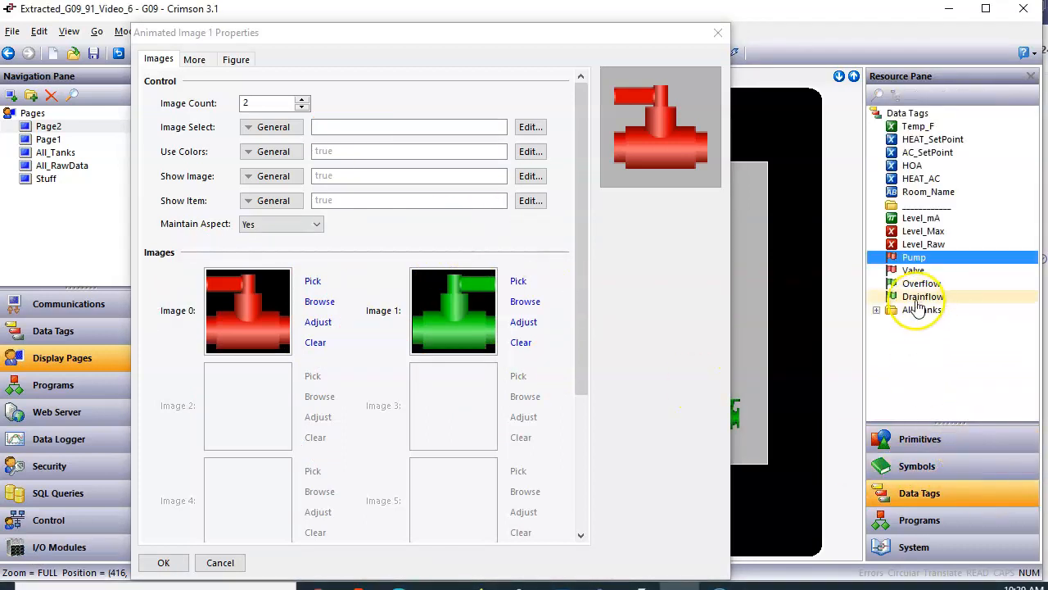
{"action": "left_click_drag", "start_coordinate": [905, 278], "coordinate": [420, 128]}
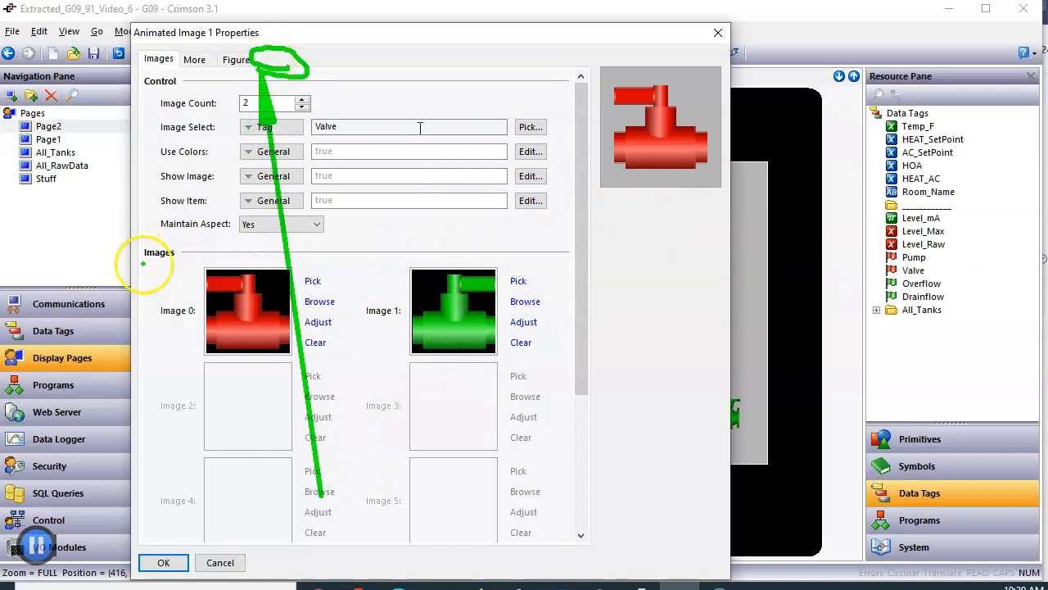
{"action": "left_click", "coordinate": [163, 562]}
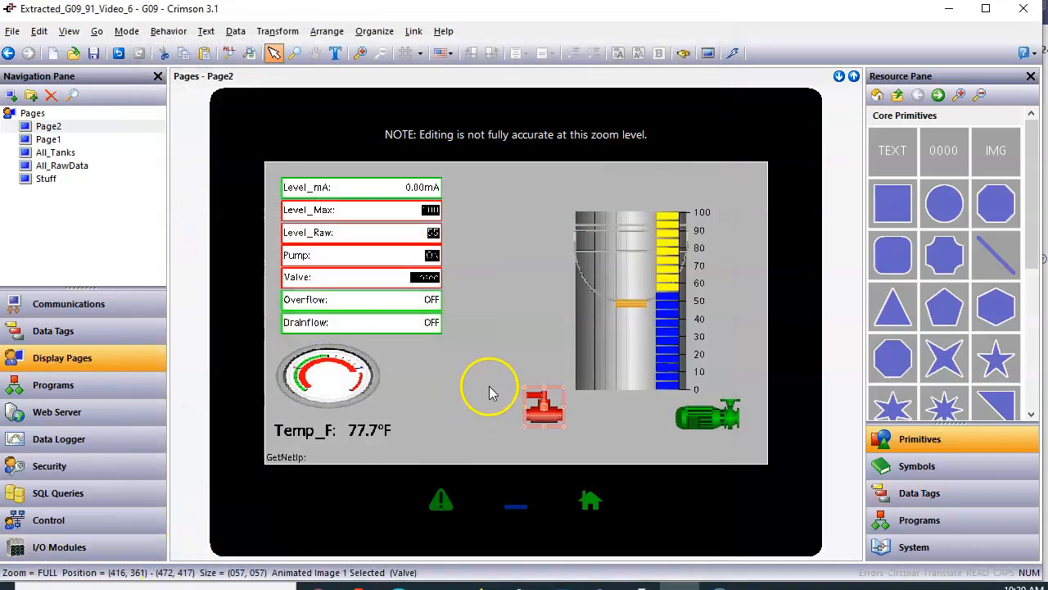
Step: Add a Push Button action of type Toggle to the valve image, with the Valve tag as its button data
{"action": "right_click", "coordinate": [546, 406]}
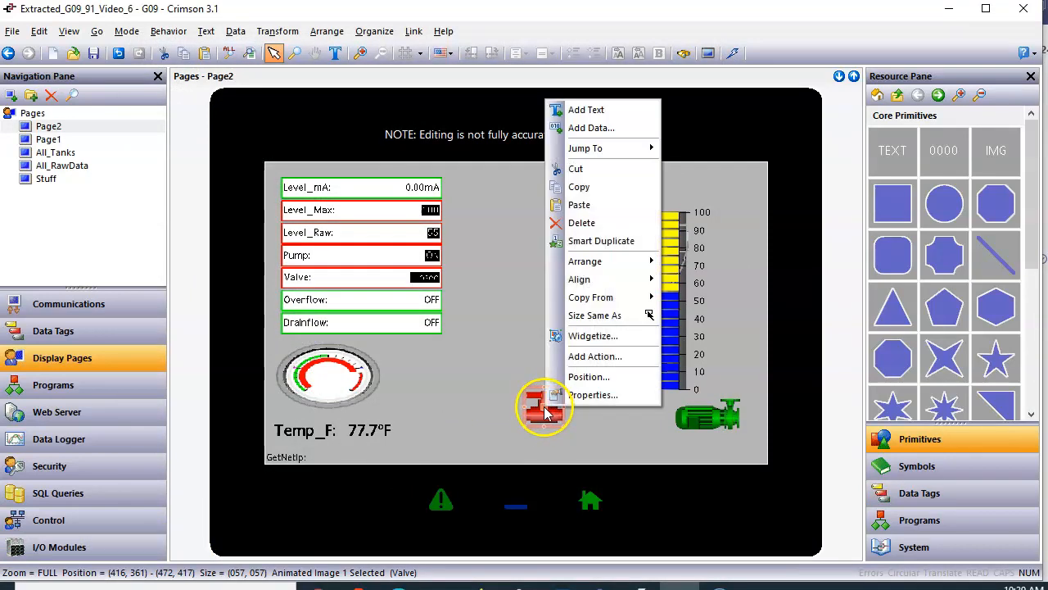
{"action": "left_click", "coordinate": [621, 359]}
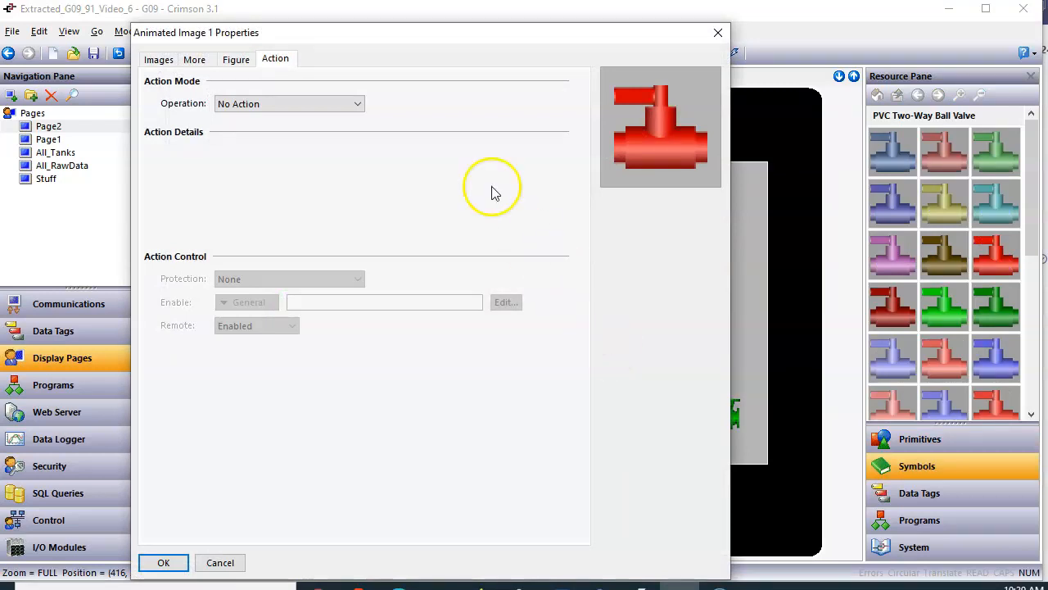
{"action": "left_click", "coordinate": [361, 105]}
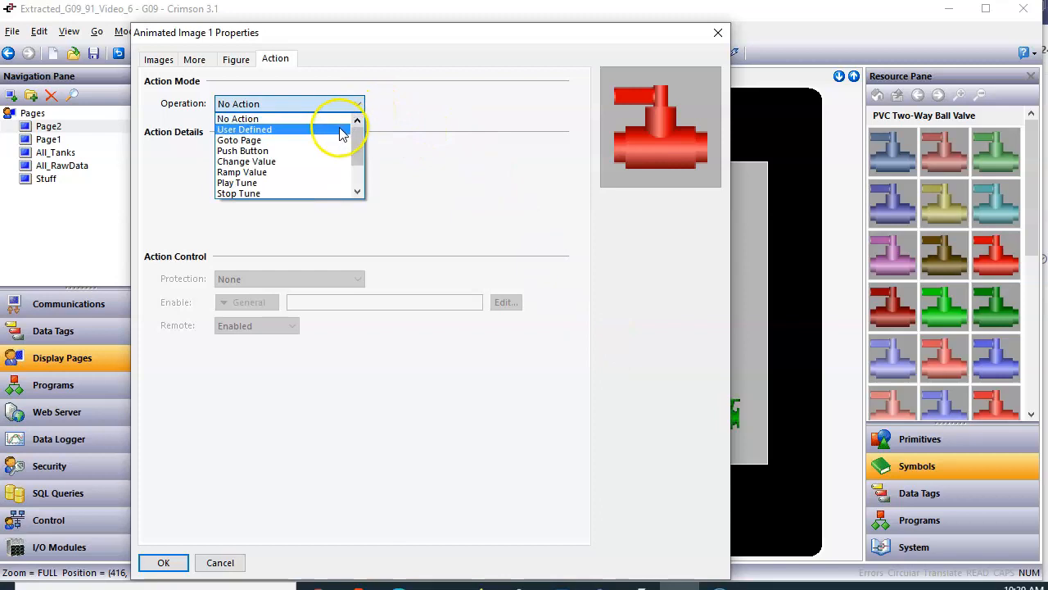
{"action": "left_click", "coordinate": [320, 150]}
{"action": "left_click", "coordinate": [322, 152]}
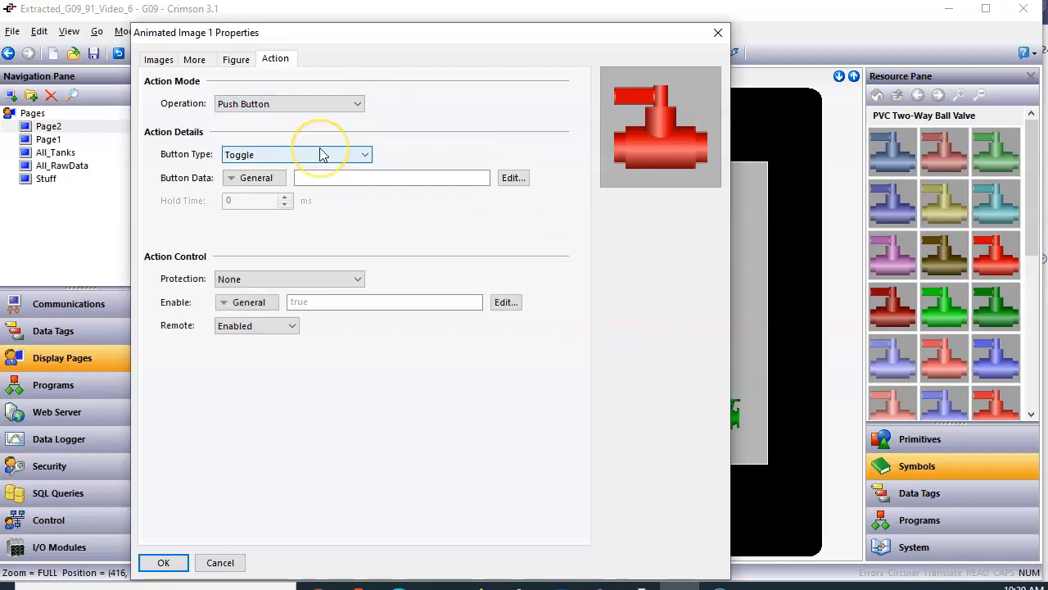
{"action": "left_click", "coordinate": [917, 493]}
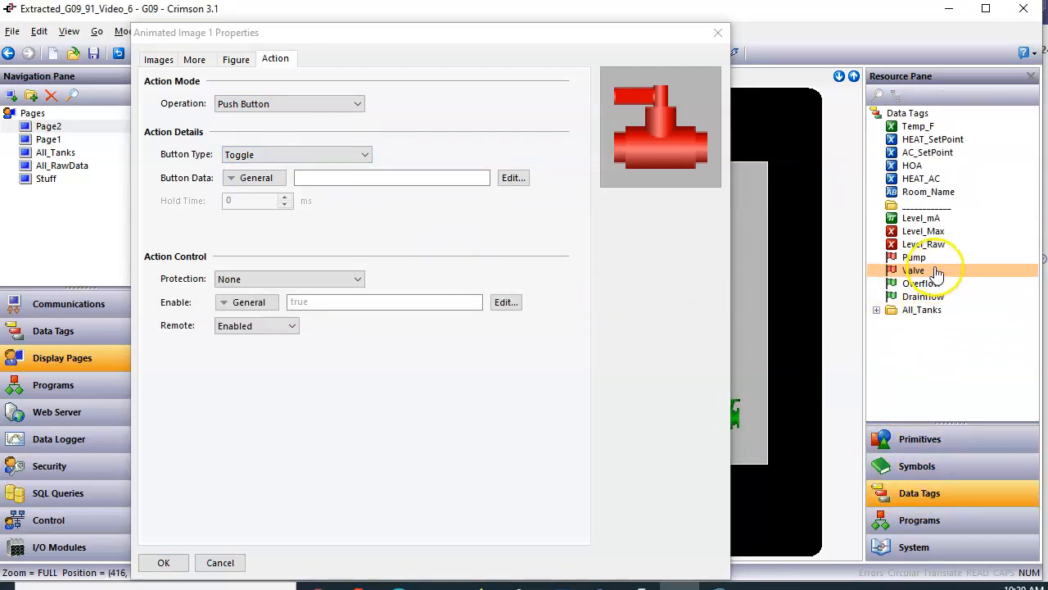
{"action": "left_click_drag", "start_coordinate": [937, 273], "coordinate": [435, 180]}
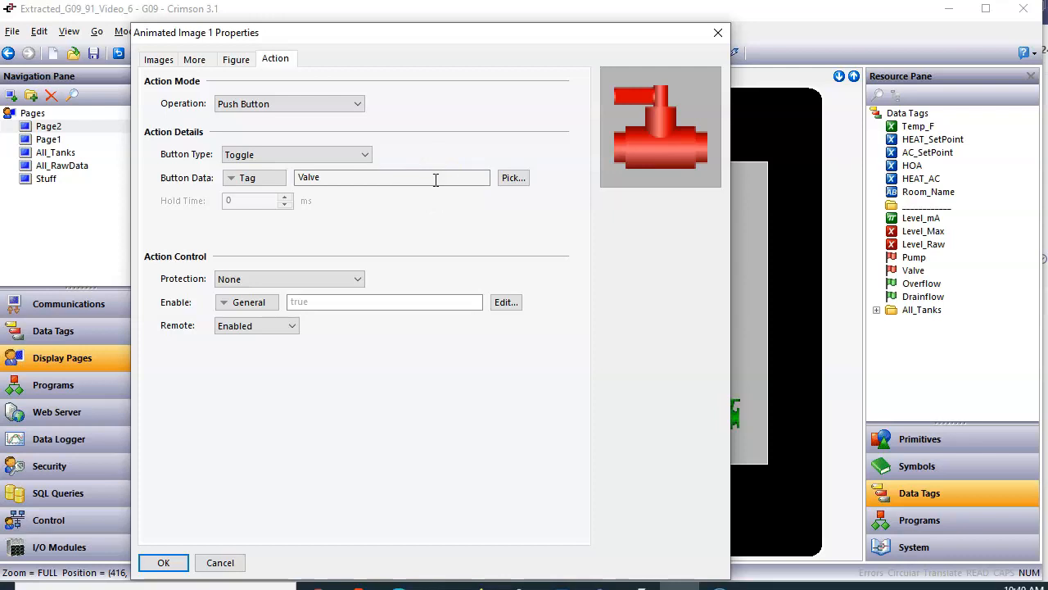
{"action": "left_click", "coordinate": [162, 563]}
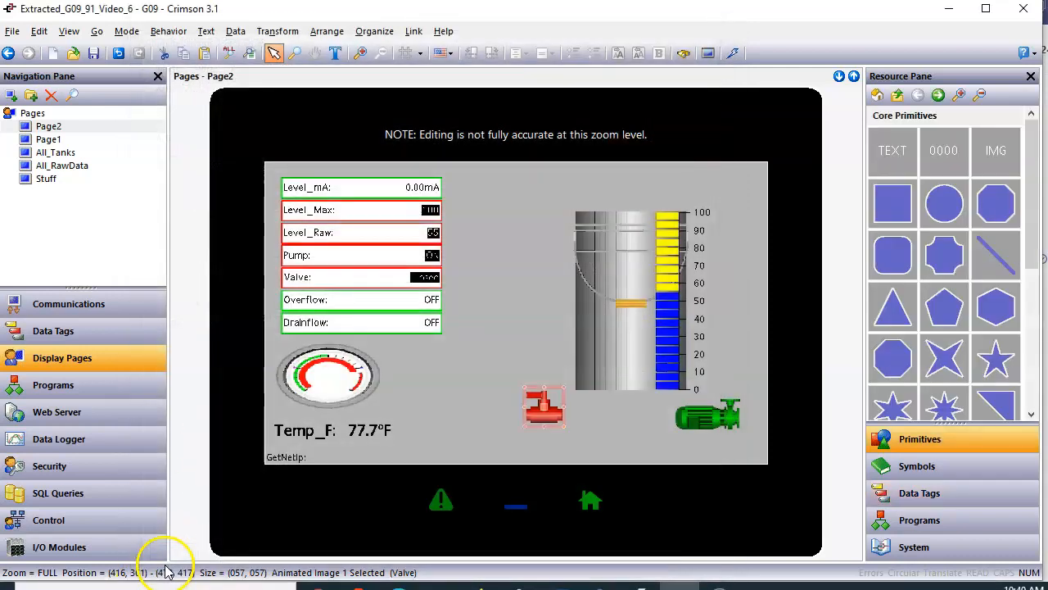
Step: Move the valve image up against the bucket's lower-left side and download the database to the device
{"action": "left_click_drag", "start_coordinate": [543, 402], "coordinate": [555, 370]}
{"action": "left_click", "coordinate": [517, 419]}
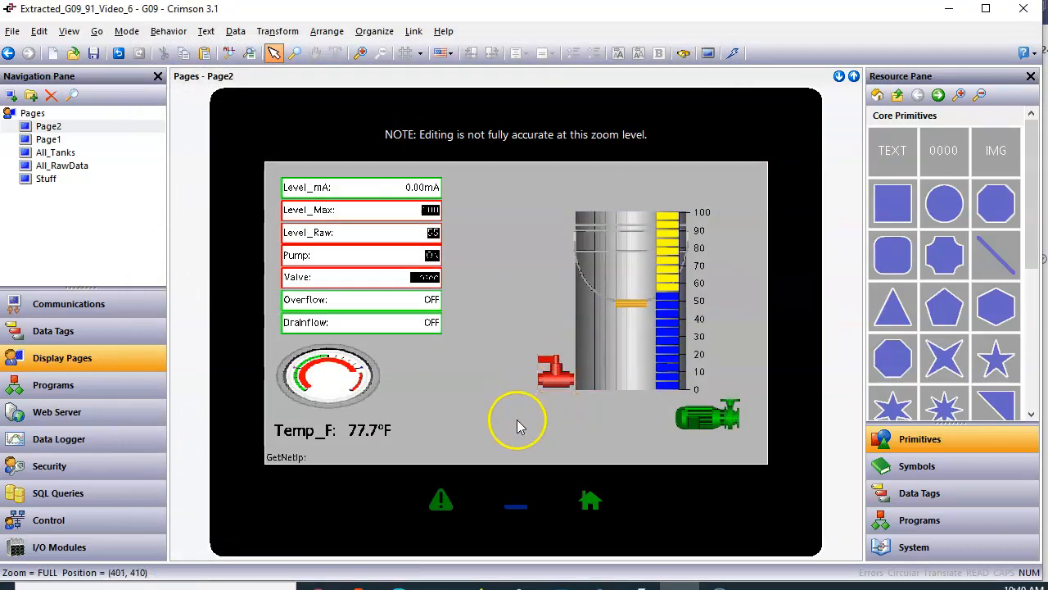
{"action": "left_click", "coordinate": [731, 54]}
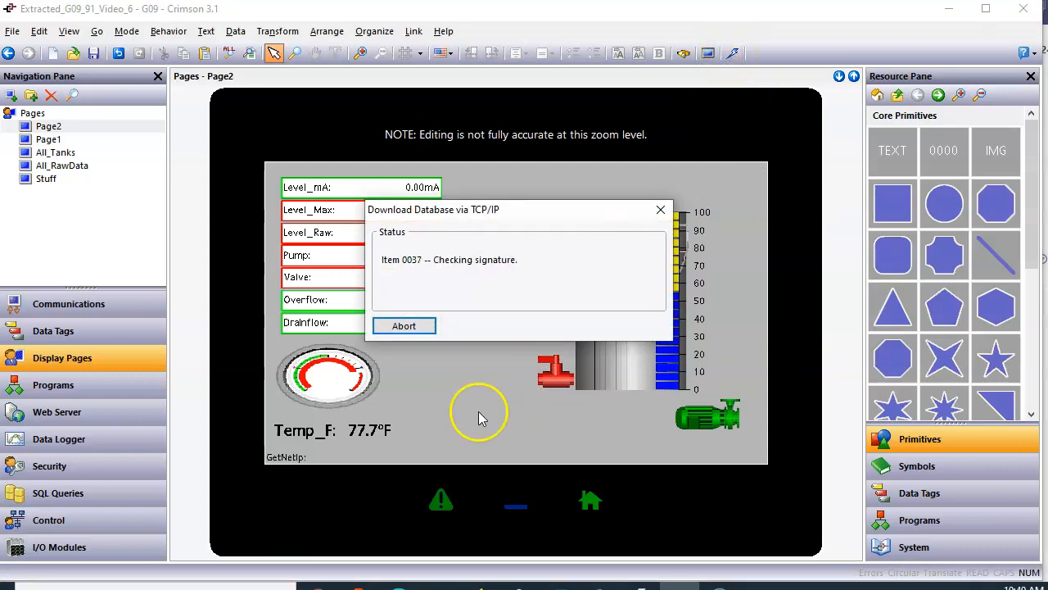
Step: Switch to the device's web page in the browser and test toggling the valve and pump symbols
{"action": "left_click", "coordinate": [358, 587]}
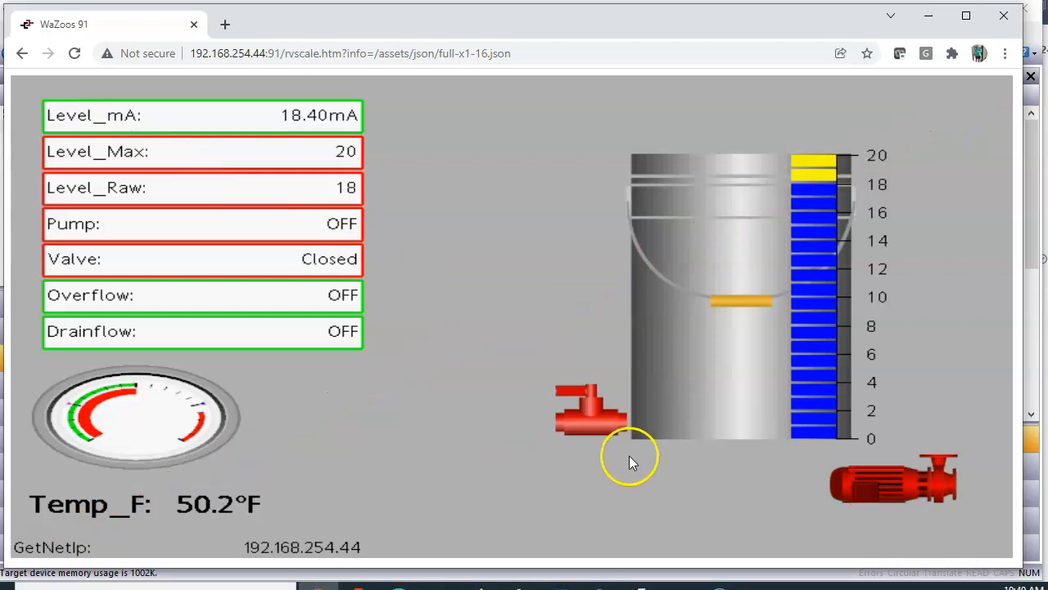
{"action": "left_click", "coordinate": [844, 296]}
{"action": "left_click", "coordinate": [792, 334]}
{"action": "left_click", "coordinate": [589, 425]}
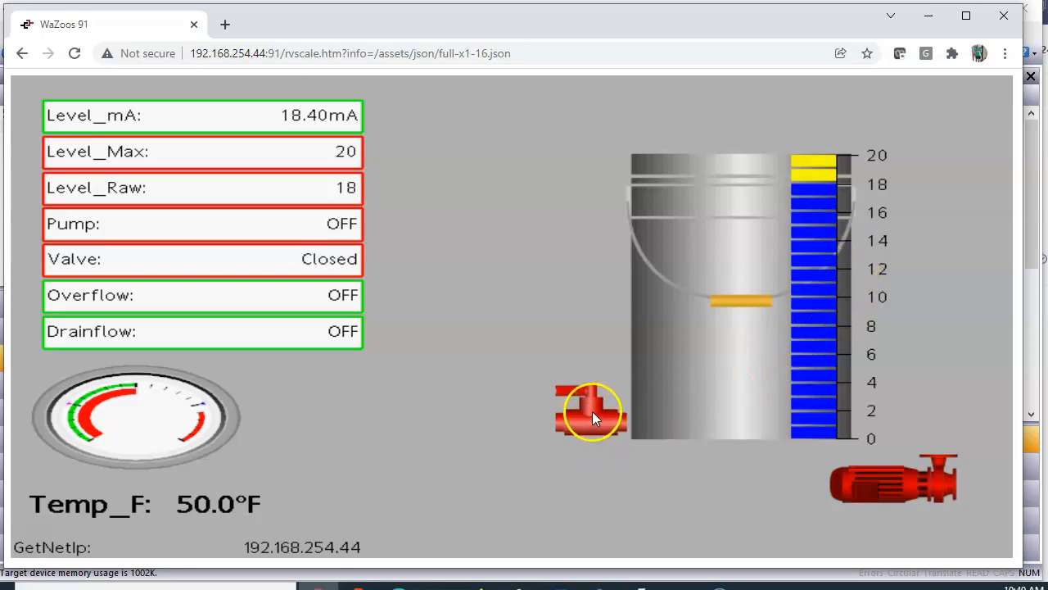
{"action": "left_click", "coordinate": [320, 258]}
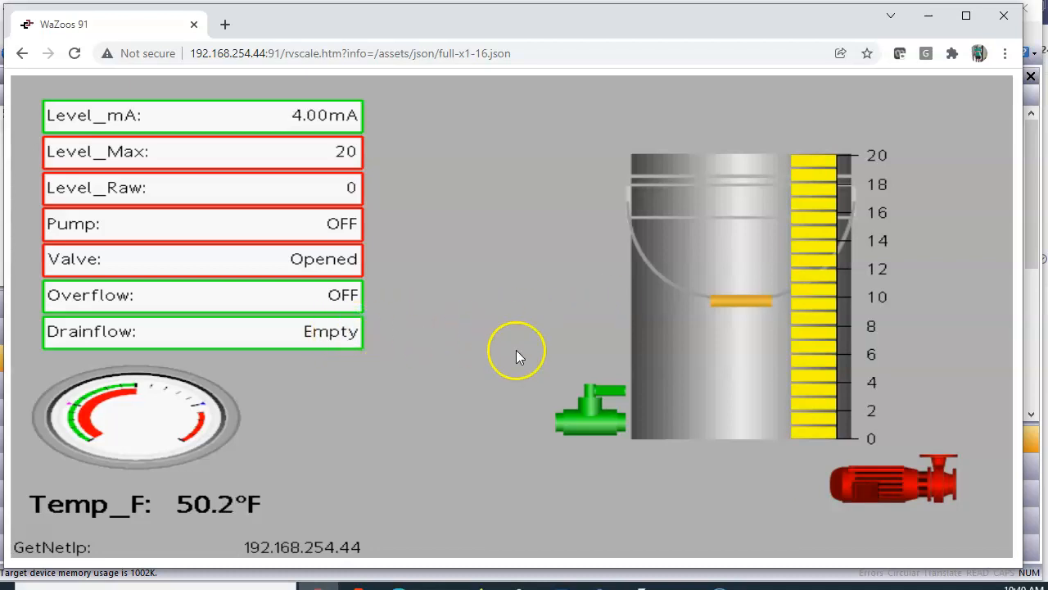
{"action": "left_click", "coordinate": [601, 412]}
{"action": "left_click", "coordinate": [894, 475]}
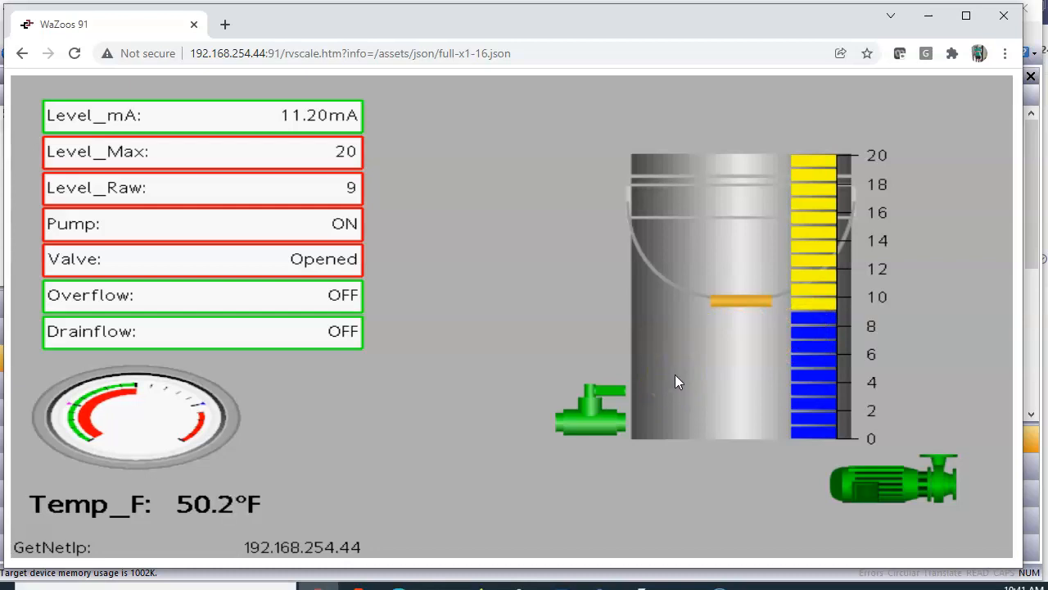
{"action": "left_click", "coordinate": [602, 407]}
{"action": "left_click", "coordinate": [918, 488]}
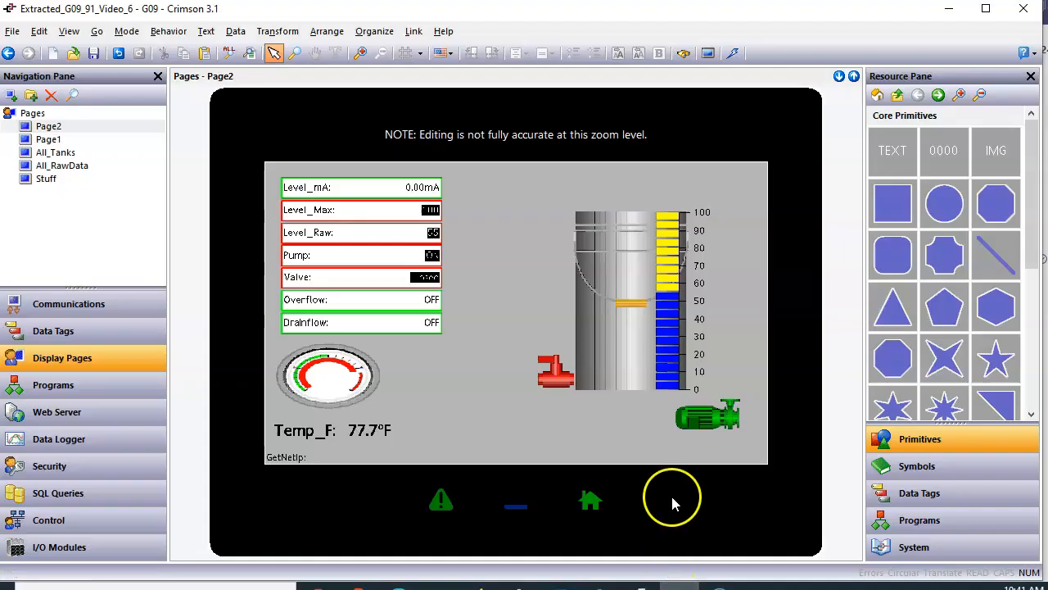
Step: Return to Crimson and shift the green pump image slightly up and to the left below the level scale
{"action": "left_click", "coordinate": [717, 431]}
{"action": "mouse_move", "coordinate": [717, 432]}
{"action": "left_mouse_down"}
{"action": "mouse_move", "coordinate": [695, 429]}
{"action": "mouse_move", "coordinate": [708, 415]}
{"action": "left_mouse_up"}
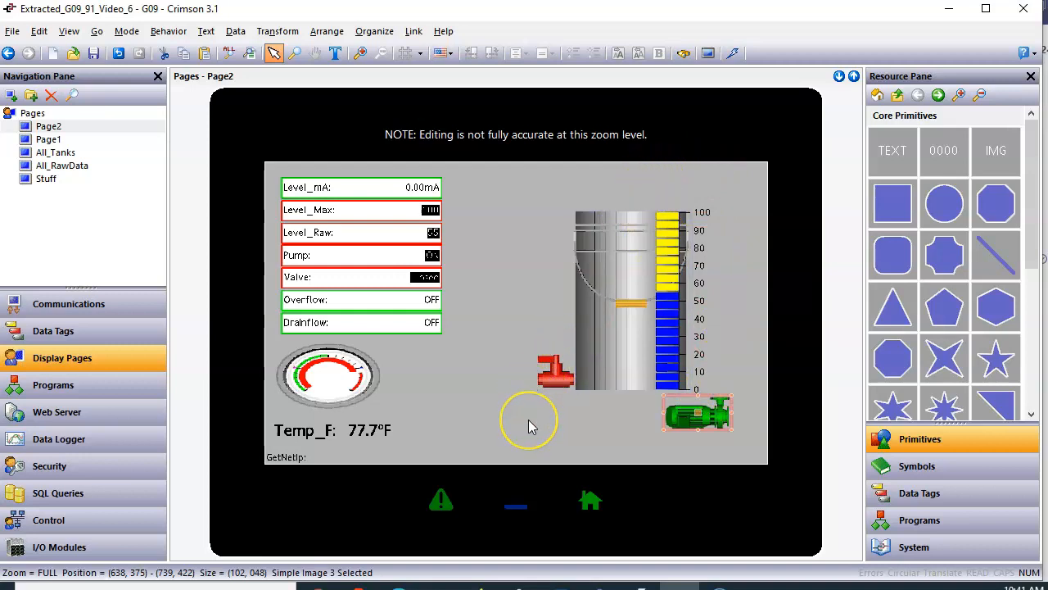
Step: Browse the symbol library's Pipes category and open the colour variants of the Short Vertical Pipe
{"action": "left_click", "coordinate": [901, 468]}
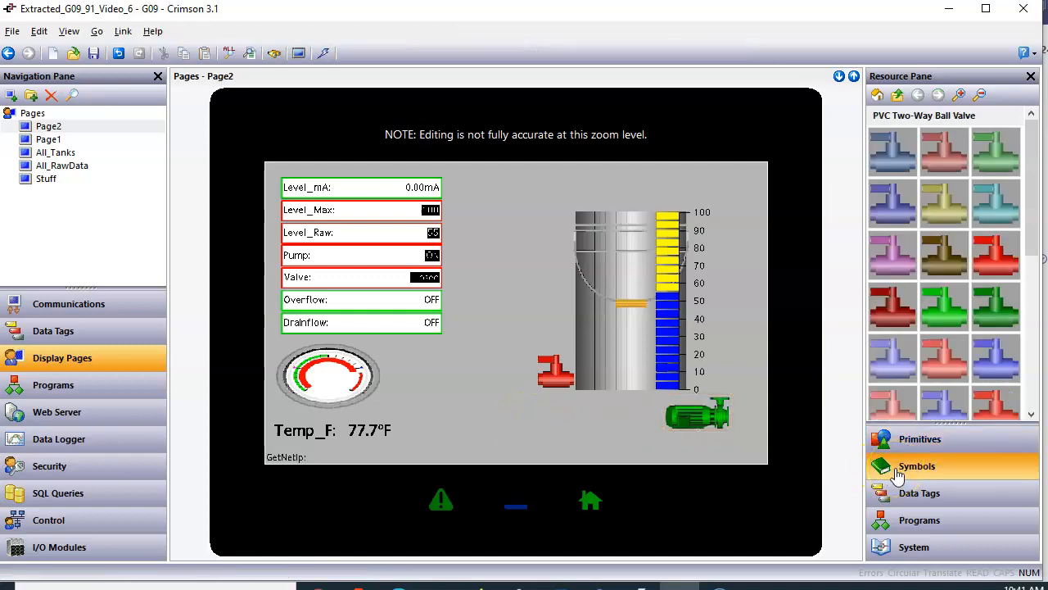
{"action": "left_click", "coordinate": [877, 96]}
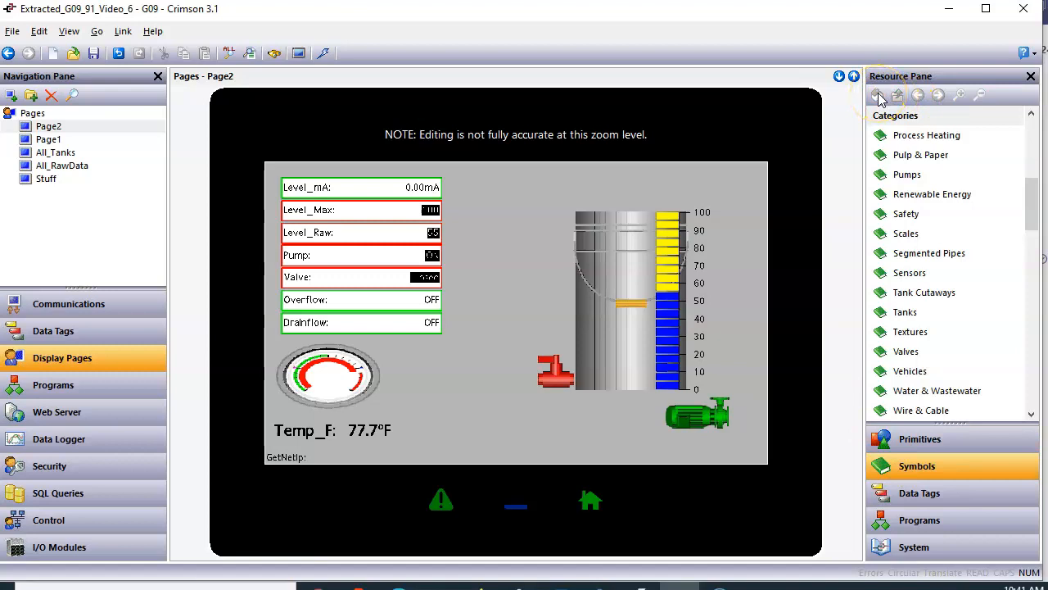
{"action": "scroll", "coordinate": [959, 183], "scroll_direction": "up", "scroll_amount": 2}
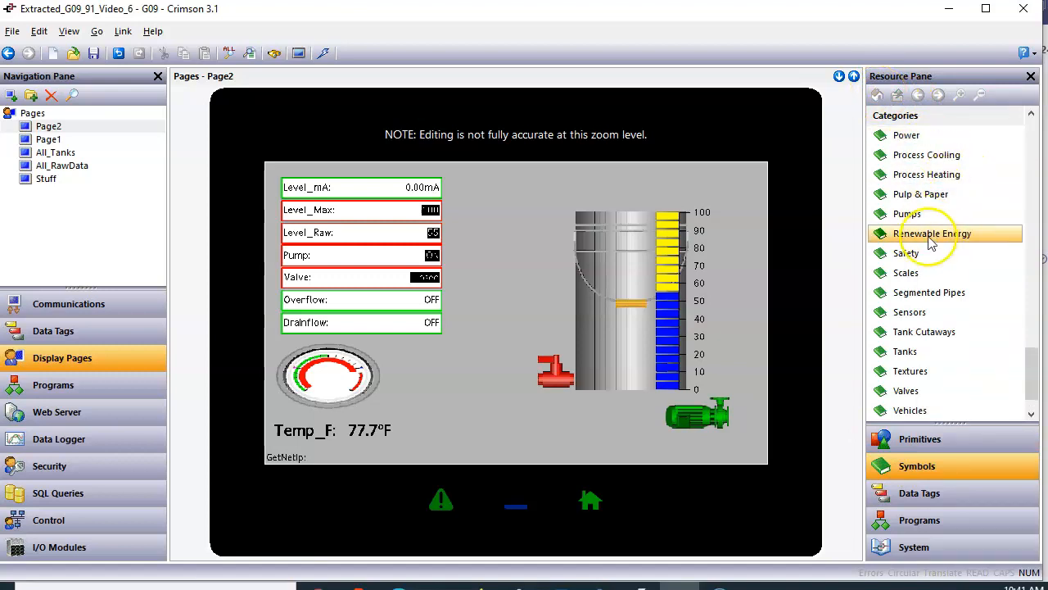
{"action": "scroll", "coordinate": [897, 229], "scroll_direction": "up", "scroll_amount": 3}
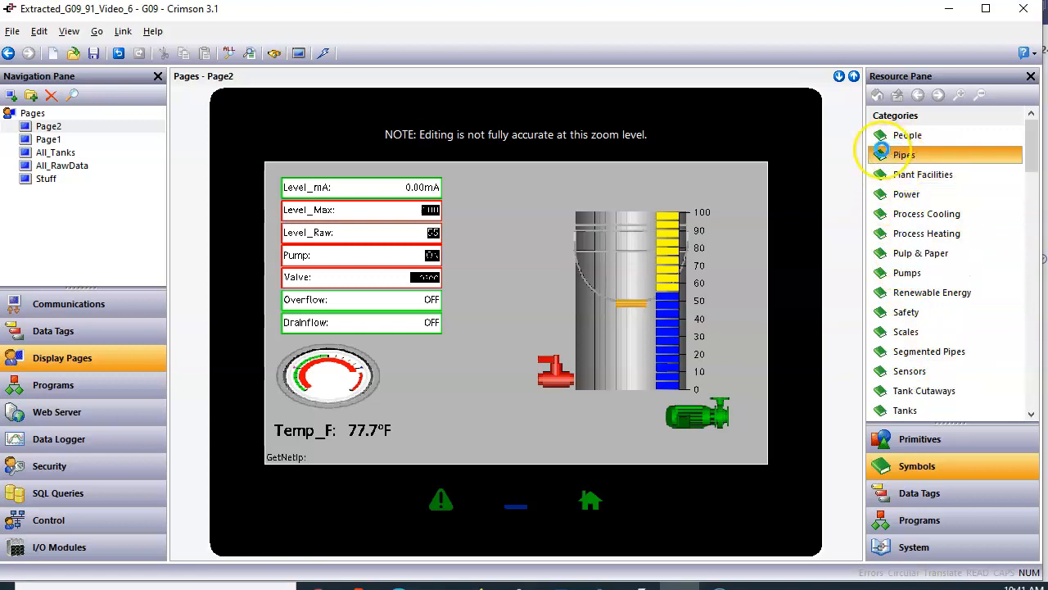
{"action": "double_click", "coordinate": [904, 155]}
{"action": "mouse_move", "coordinate": [920, 332]}
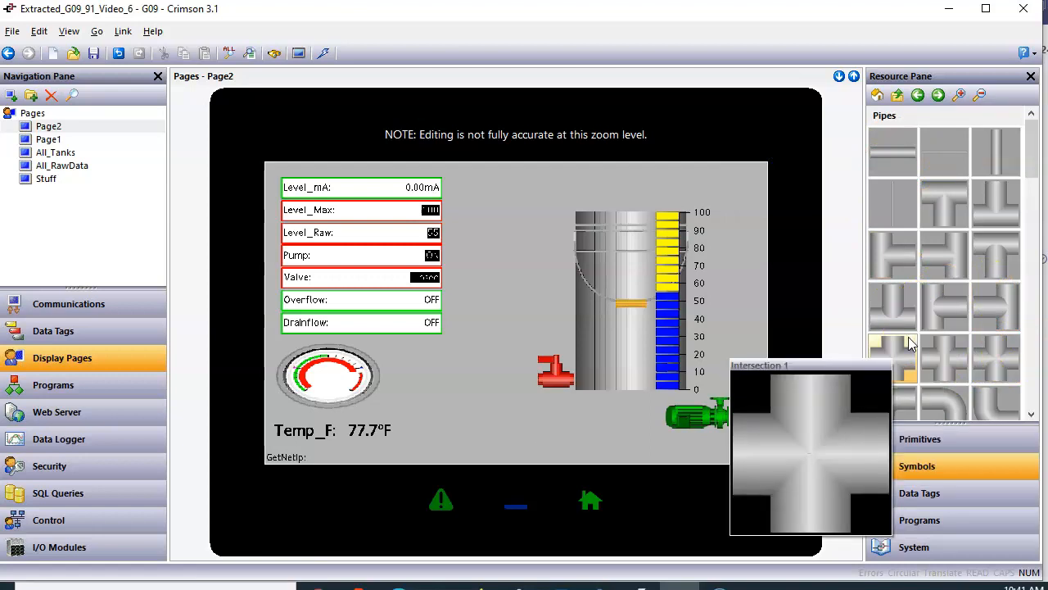
{"action": "mouse_move", "coordinate": [947, 323]}
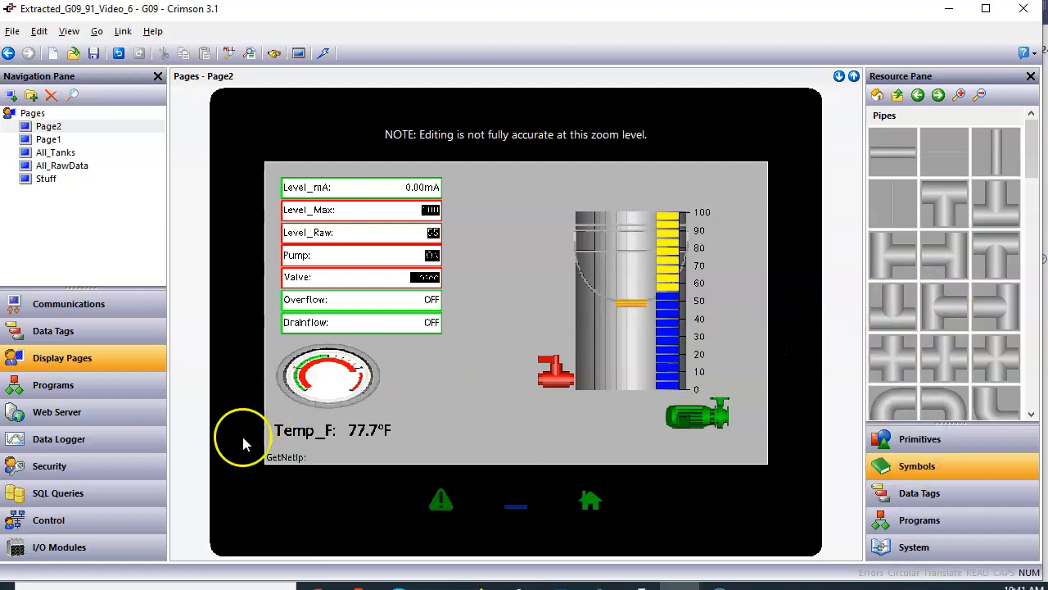
{"action": "mouse_move", "coordinate": [1013, 151]}
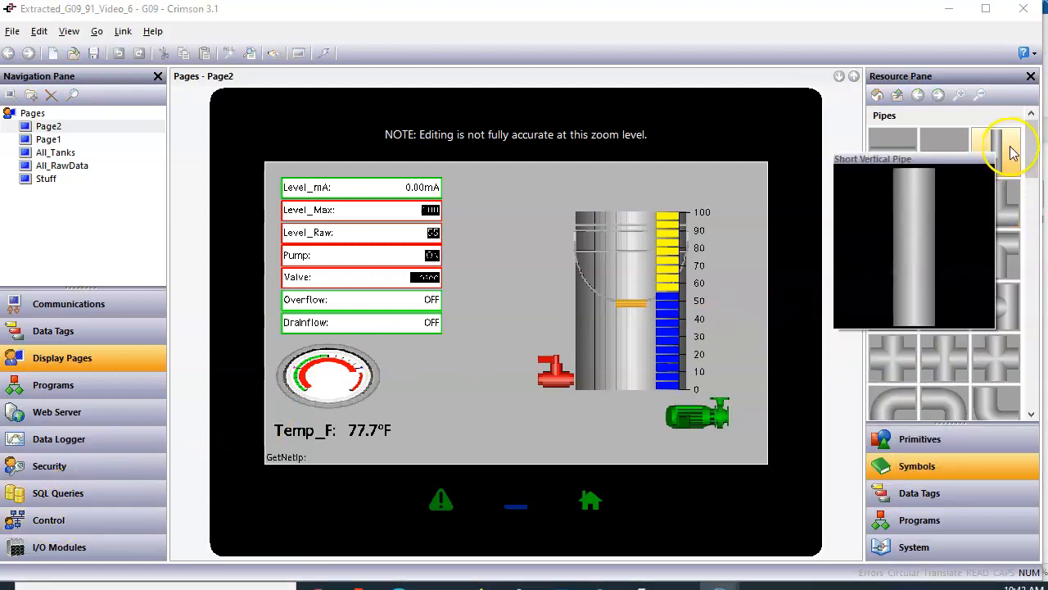
{"action": "left_click", "coordinate": [1009, 156]}
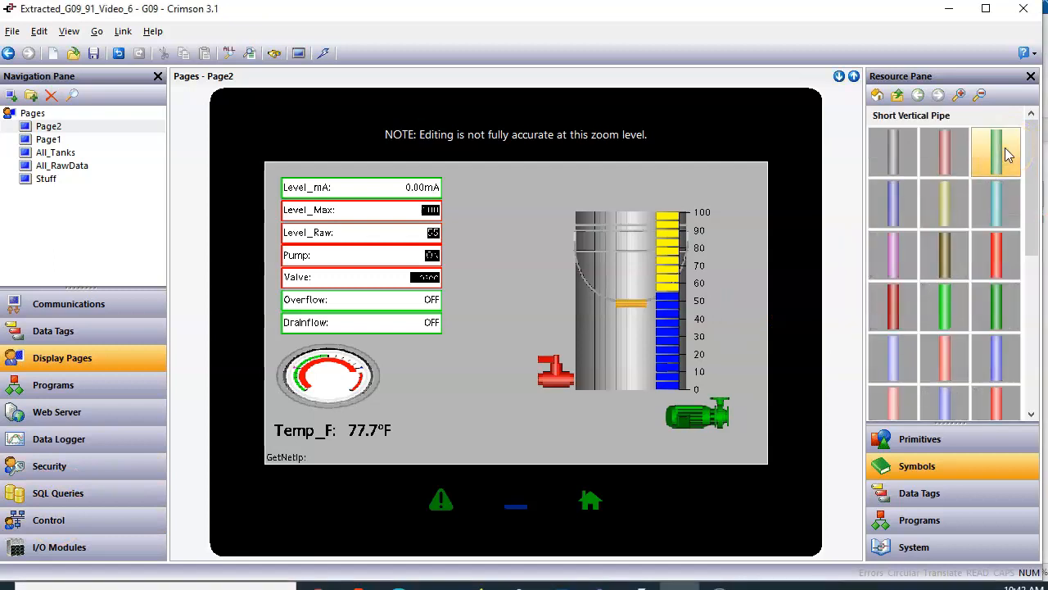
Step: Place a grey Short Vertical Pipe between the level scale and the page's right edge, and stretch it vertically past the scale
{"action": "left_click_drag", "start_coordinate": [995, 205], "coordinate": [786, 339]}
{"action": "left_click_drag", "start_coordinate": [819, 309], "coordinate": [795, 310]}
{"action": "left_click_drag", "start_coordinate": [783, 305], "coordinate": [774, 338]}
{"action": "scroll", "coordinate": [782, 347], "scroll_direction": "up", "scroll_amount": 1}
{"action": "left_click_drag", "start_coordinate": [855, 343], "coordinate": [855, 262]}
{"action": "left_click_drag", "start_coordinate": [767, 341], "coordinate": [767, 143]}
{"action": "scroll", "coordinate": [737, 141], "scroll_direction": "down", "scroll_amount": 1}
Step: Place a grey 90° Curve 2 pipe, about 45 by 44, on top of the vertical pipe with its open end facing the bucket
{"action": "left_click", "coordinate": [898, 95]}
{"action": "scroll", "coordinate": [770, 196], "scroll_direction": "down", "scroll_amount": 1}
{"action": "left_click_drag", "start_coordinate": [1007, 222], "coordinate": [737, 217]}
{"action": "left_click_drag", "start_coordinate": [769, 160], "coordinate": [679, 260]}
{"action": "scroll", "coordinate": [679, 260], "scroll_direction": "up", "scroll_amount": 2}
{"action": "left_click_drag", "start_coordinate": [688, 553], "coordinate": [813, 552]}
{"action": "left_click_drag", "start_coordinate": [855, 345], "coordinate": [855, 289]}
{"action": "left_click_drag", "start_coordinate": [311, 442], "coordinate": [500, 120]}
{"action": "mouse_move", "coordinate": [537, 127]}
{"action": "left_mouse_down"}
{"action": "mouse_move", "coordinate": [567, 120]}
{"action": "mouse_move", "coordinate": [528, 139]}
{"action": "left_mouse_up"}
{"action": "scroll", "coordinate": [573, 217], "scroll_direction": "down", "scroll_amount": 1}
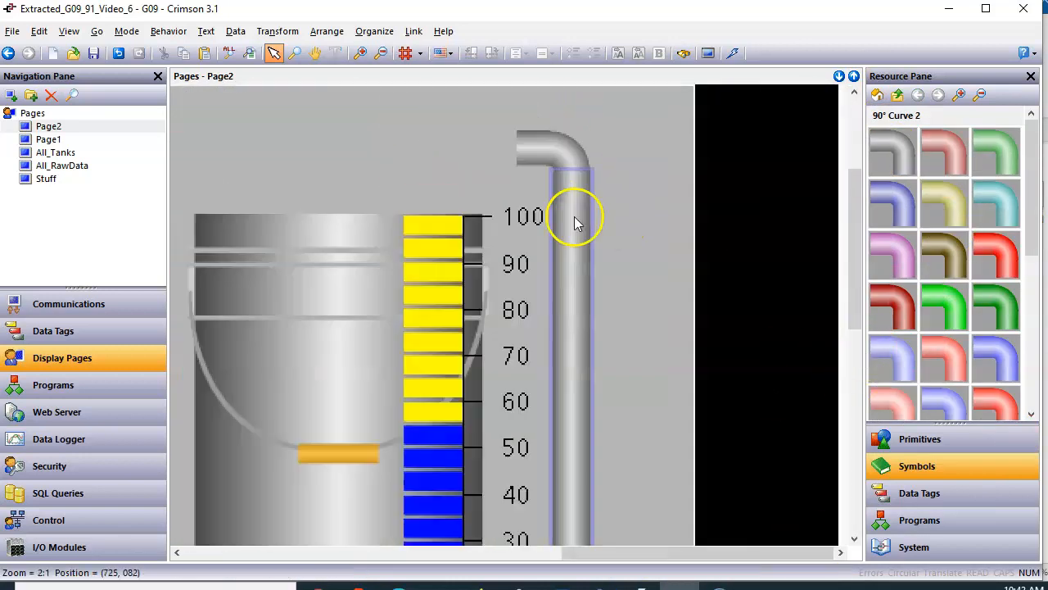
{"action": "scroll", "coordinate": [569, 339], "scroll_direction": "up", "scroll_amount": 2}
{"action": "double_click", "coordinate": [590, 316]}
{"action": "left_click", "coordinate": [327, 215]}
{"action": "left_click", "coordinate": [325, 227]}
{"action": "left_click", "coordinate": [171, 466]}
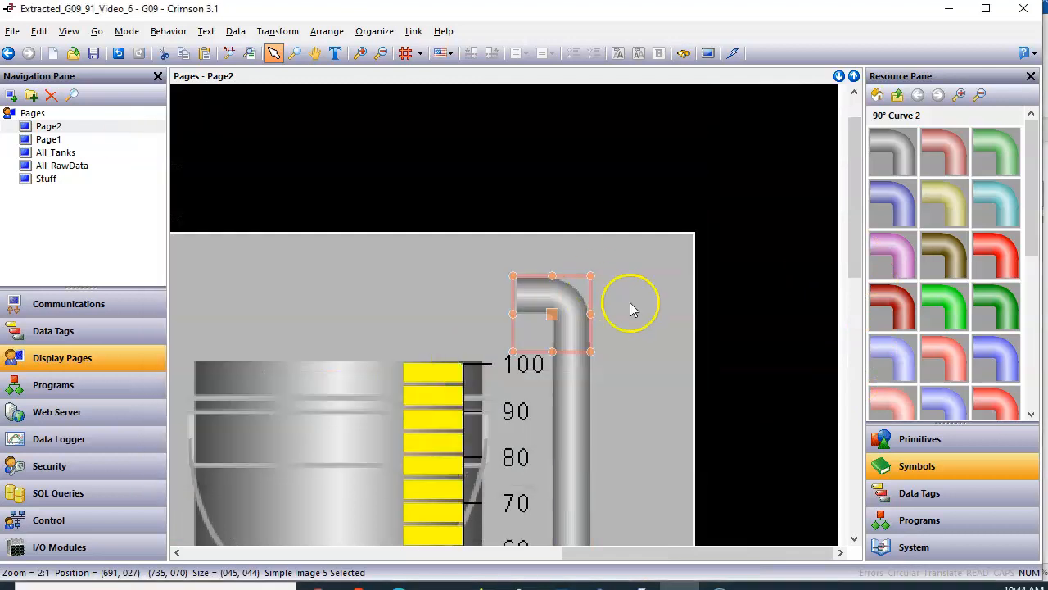
Step: Adjust the 90° curve's size and position so it lines up with the top of the vertical pipe
{"action": "left_click_drag", "start_coordinate": [590, 276], "coordinate": [512, 311]}
{"action": "double_click", "coordinate": [596, 318]}
{"action": "left_click", "coordinate": [171, 466]}
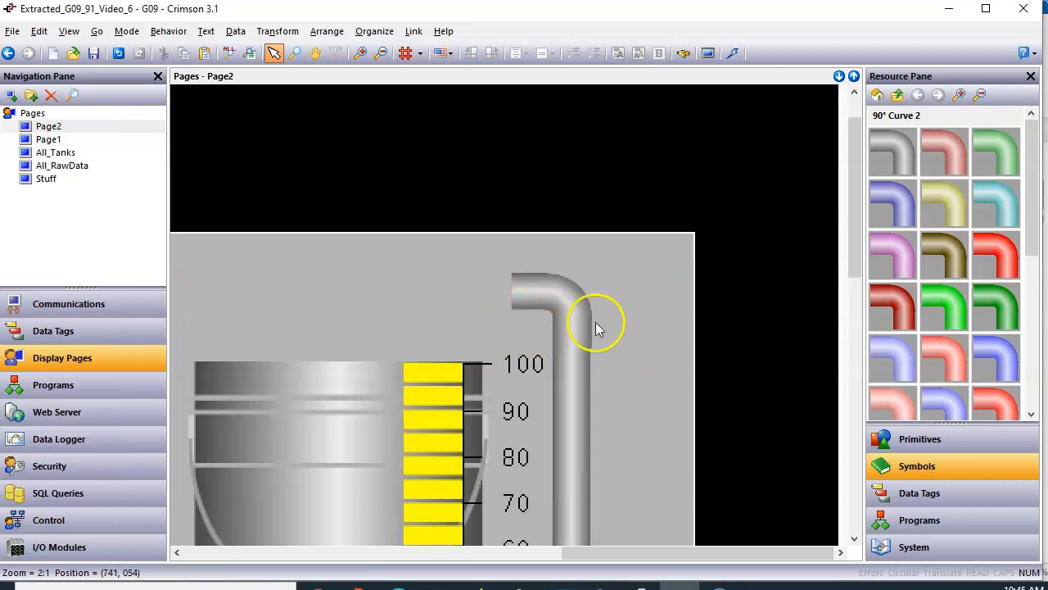
Step: Place a grey Short Horizontal Pipe, about 48 by 22, flush against the open end of the 90° curve
{"action": "left_click", "coordinate": [897, 95]}
{"action": "left_click", "coordinate": [934, 246]}
{"action": "left_click_drag", "start_coordinate": [893, 152], "coordinate": [366, 284]}
{"action": "left_click_drag", "start_coordinate": [532, 329], "coordinate": [283, 283]}
{"action": "left_click_drag", "start_coordinate": [251, 262], "coordinate": [492, 283]}
{"action": "scroll", "coordinate": [508, 294], "scroll_direction": "up", "scroll_amount": 1}
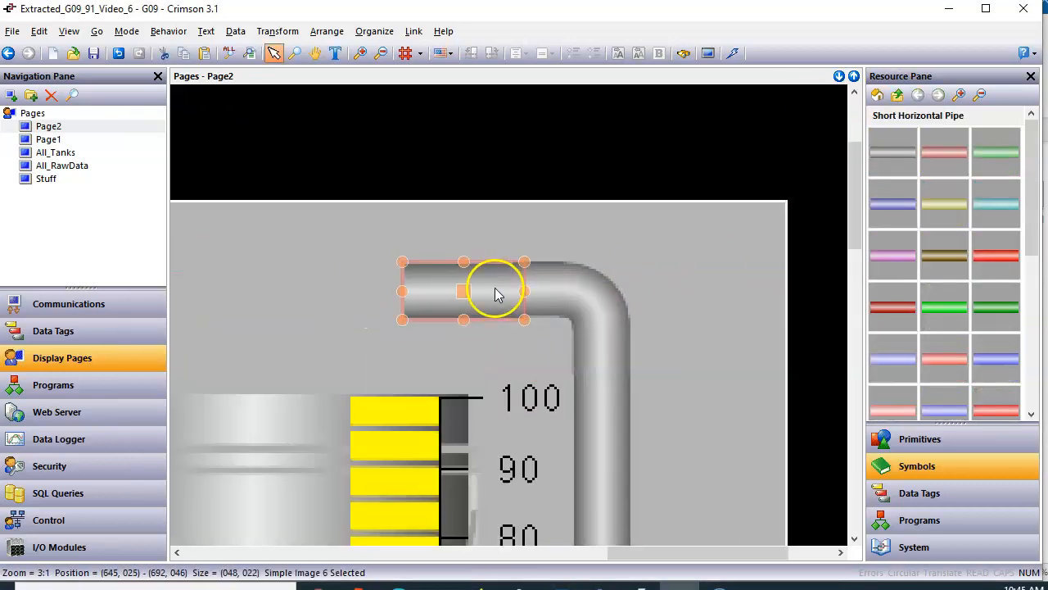
{"action": "left_click", "coordinate": [578, 310]}
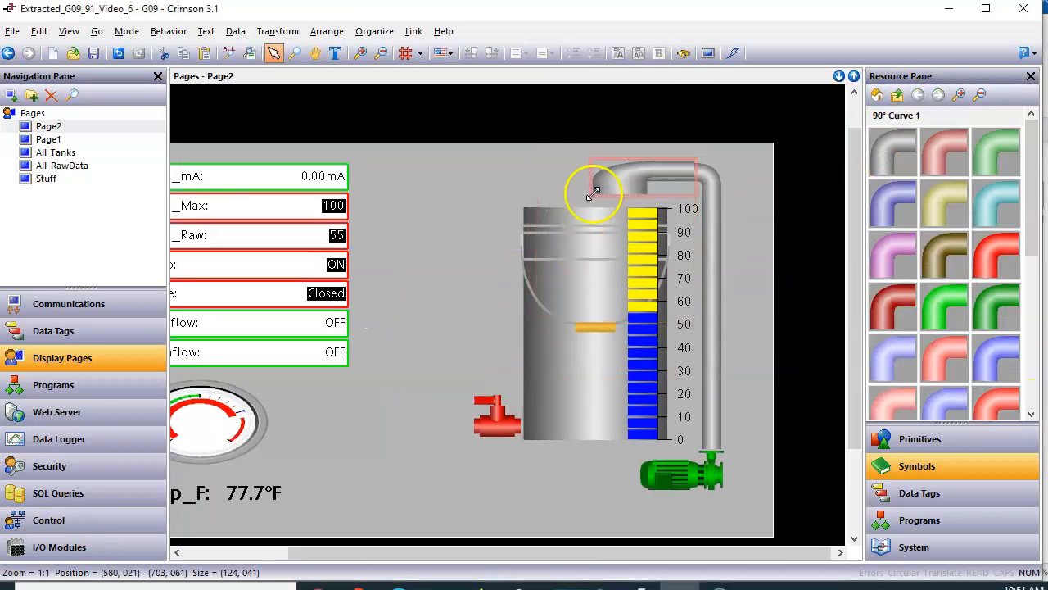
Step: Try to fit a grey 90° Curve 1, about 50 by 35, beside the horizontal pipe's free end, pointing down into the bucket
{"action": "scroll", "coordinate": [595, 183], "scroll_direction": "up", "scroll_amount": 3}
{"action": "left_click_drag", "start_coordinate": [451, 196], "coordinate": [480, 197]}
{"action": "double_click", "coordinate": [417, 216]}
{"action": "left_click", "coordinate": [191, 466]}
{"action": "left_click_drag", "start_coordinate": [419, 240], "coordinate": [420, 279]}
{"action": "left_click_drag", "start_coordinate": [367, 205], "coordinate": [263, 205]}
{"action": "mouse_move", "coordinate": [369, 279]}
{"action": "left_mouse_down"}
{"action": "mouse_move", "coordinate": [372, 236]}
{"action": "mouse_move", "coordinate": [363, 277]}
{"action": "left_mouse_up"}
{"action": "scroll", "coordinate": [363, 277], "scroll_direction": "down", "scroll_amount": 1}
{"action": "left_click_drag", "start_coordinate": [459, 264], "coordinate": [458, 219]}
{"action": "key", "text": "Return"}
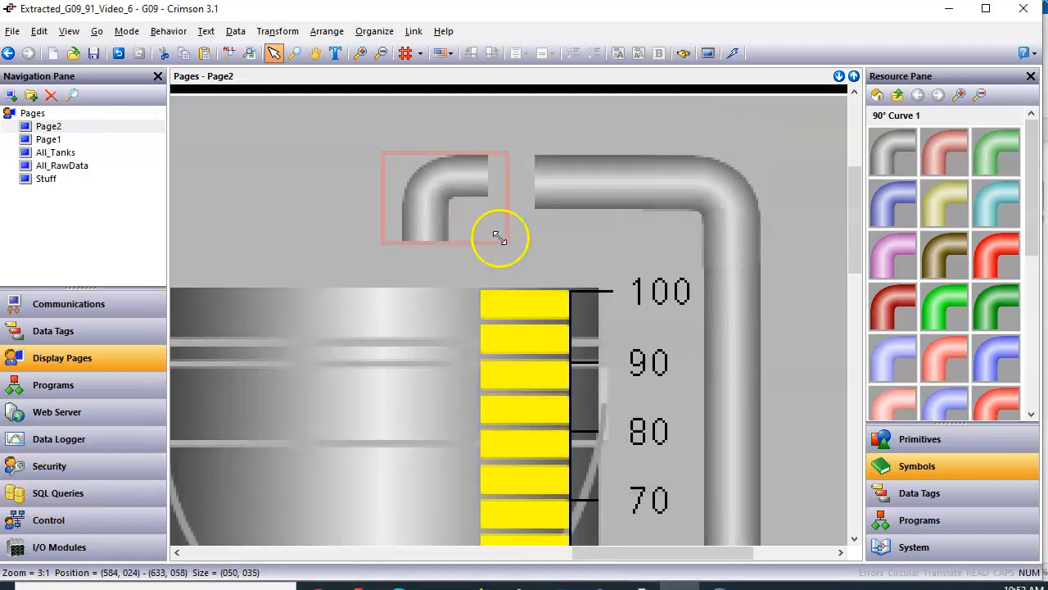
Step: Place a grey Open End 1 on the horizontal pipe's free end above the bucket, mirrored so its opening faces away from the pipe
{"action": "left_click", "coordinate": [877, 94]}
{"action": "double_click", "coordinate": [1013, 398]}
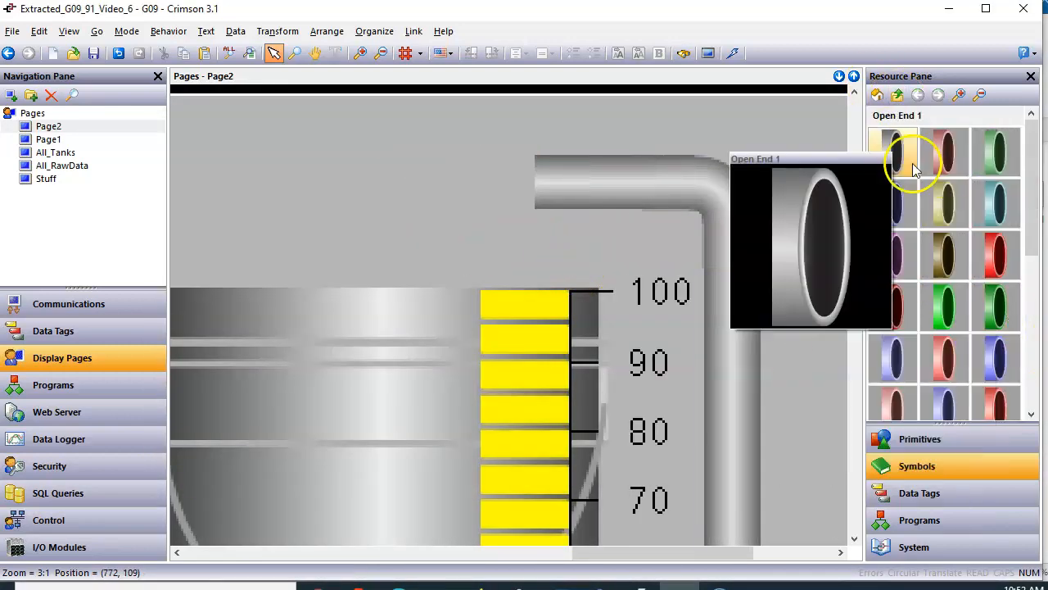
{"action": "left_click_drag", "start_coordinate": [911, 154], "coordinate": [468, 241]}
{"action": "left_click", "coordinate": [260, 471]}
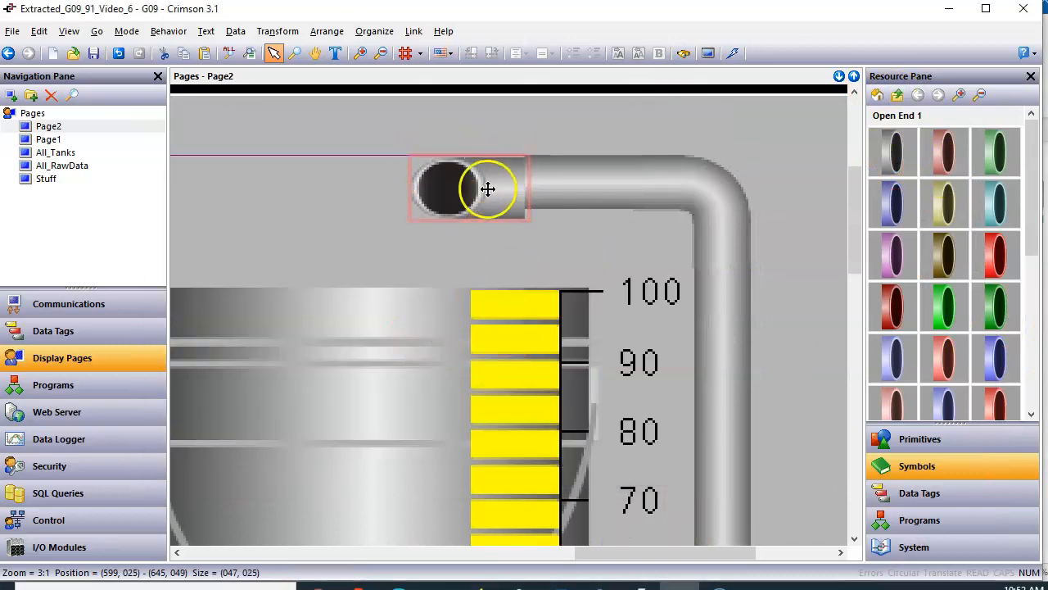
{"action": "scroll", "coordinate": [475, 158], "scroll_direction": "up", "scroll_amount": 1}
{"action": "scroll", "coordinate": [391, 385], "scroll_direction": "down", "scroll_amount": 3}
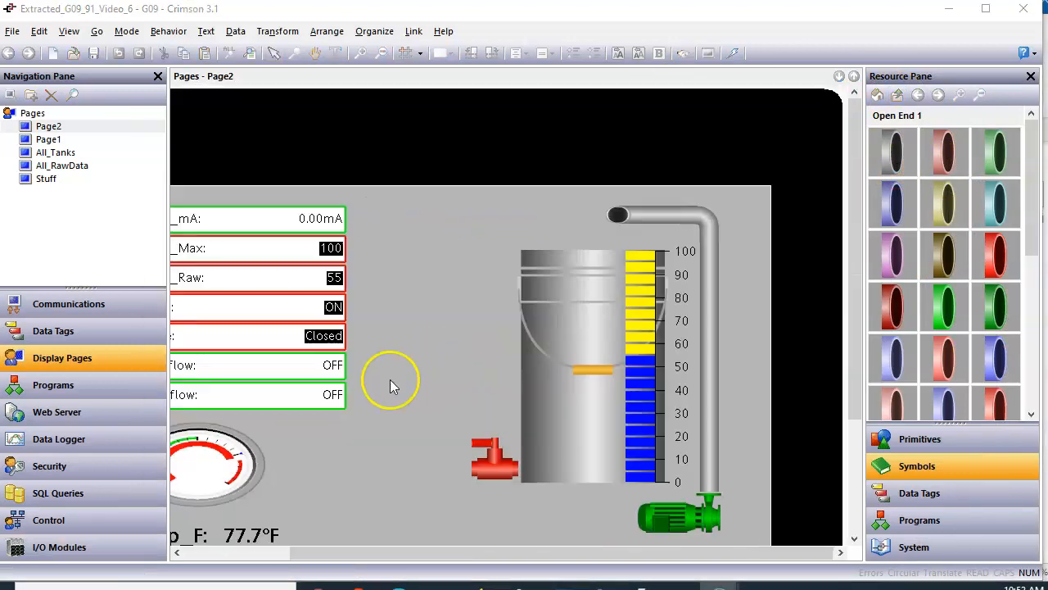